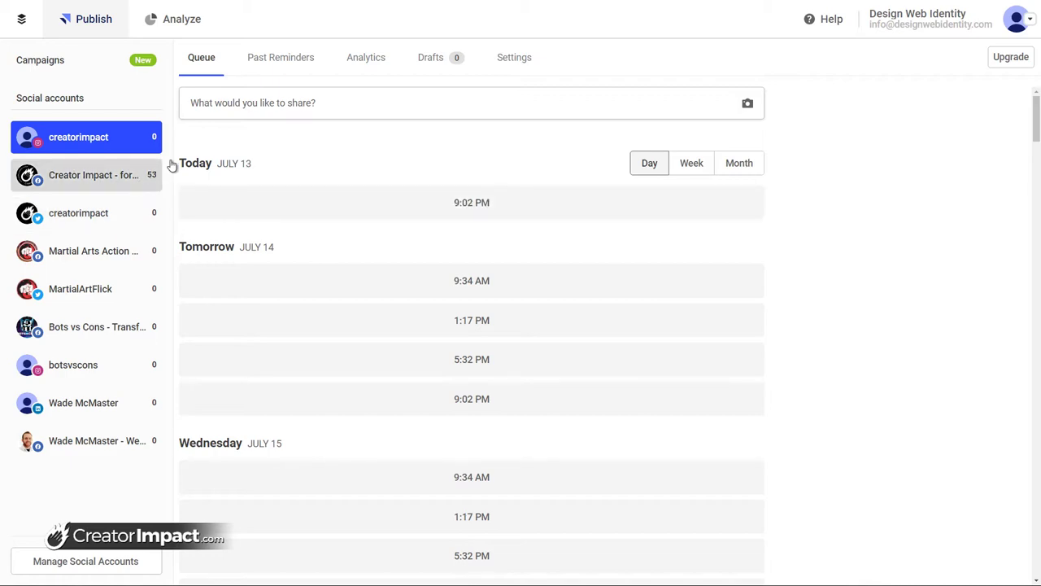
Open the new-post composer for the creatorimpact Instagram account and close it without composing anything.
left_click(241, 105)
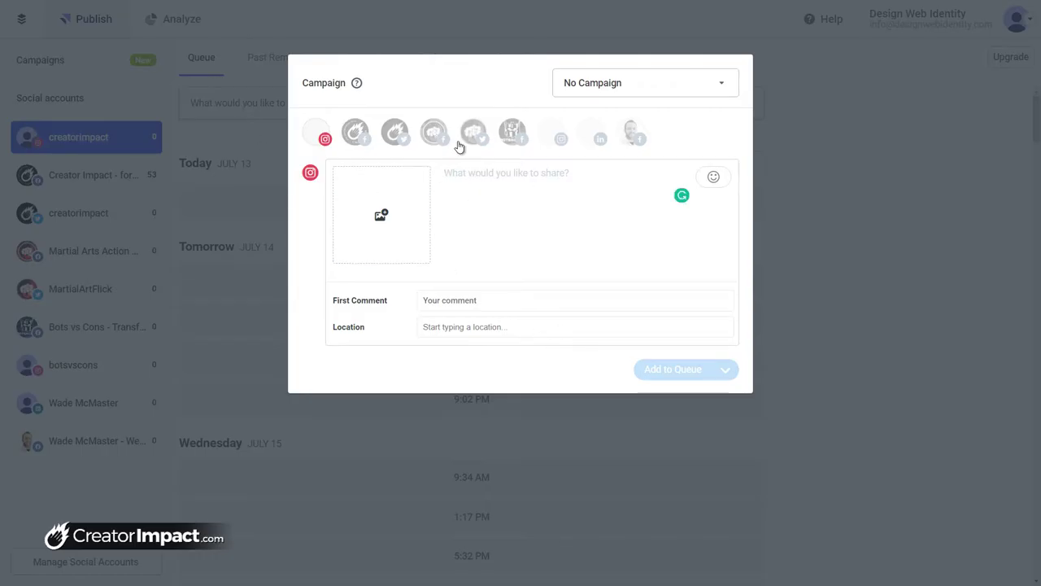
left_click(881, 227)
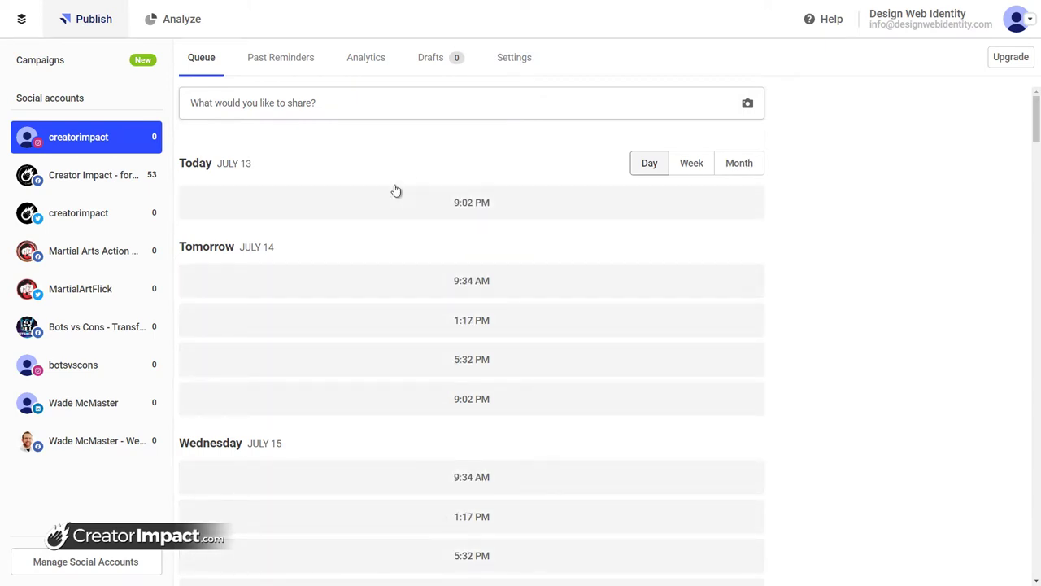
mouse_move(384, 201)
View the social account types available for connection in the account management area, and return to the Buffer dashboard.
left_click(123, 565)
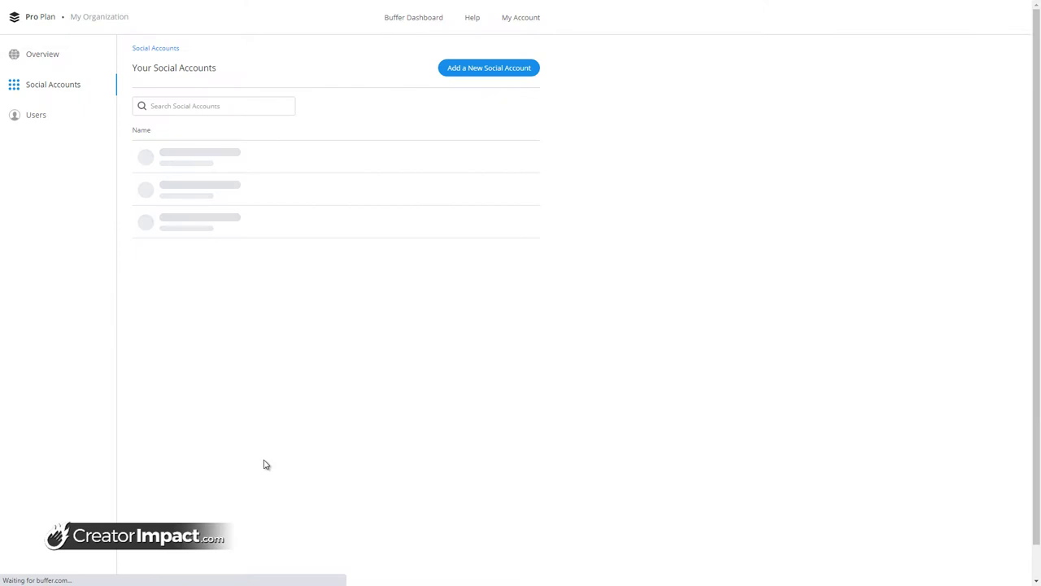
left_click(470, 68)
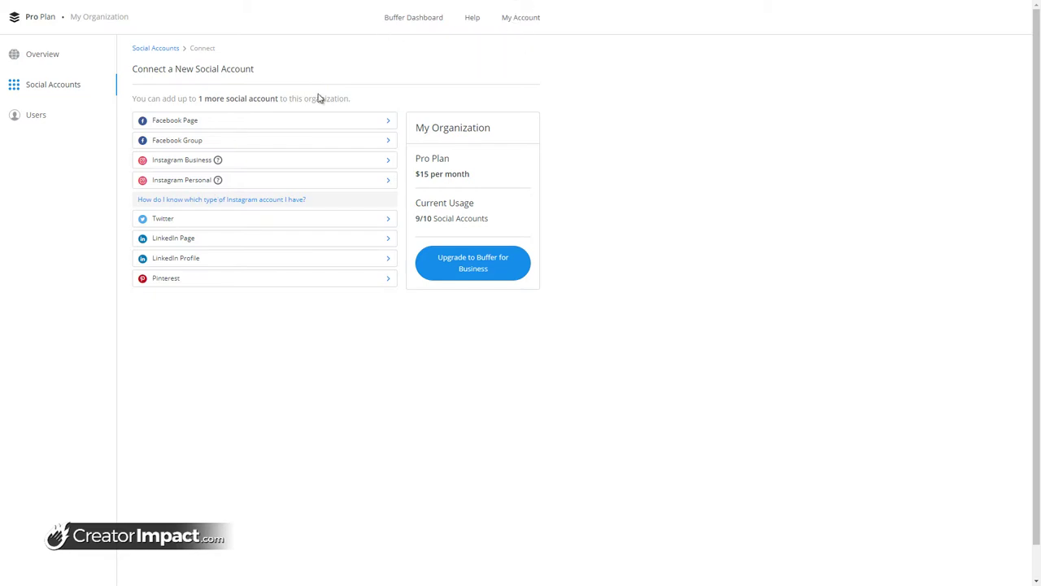
key("ctrl+plus")
key("ctrl+plus")
key("ctrl+plus")
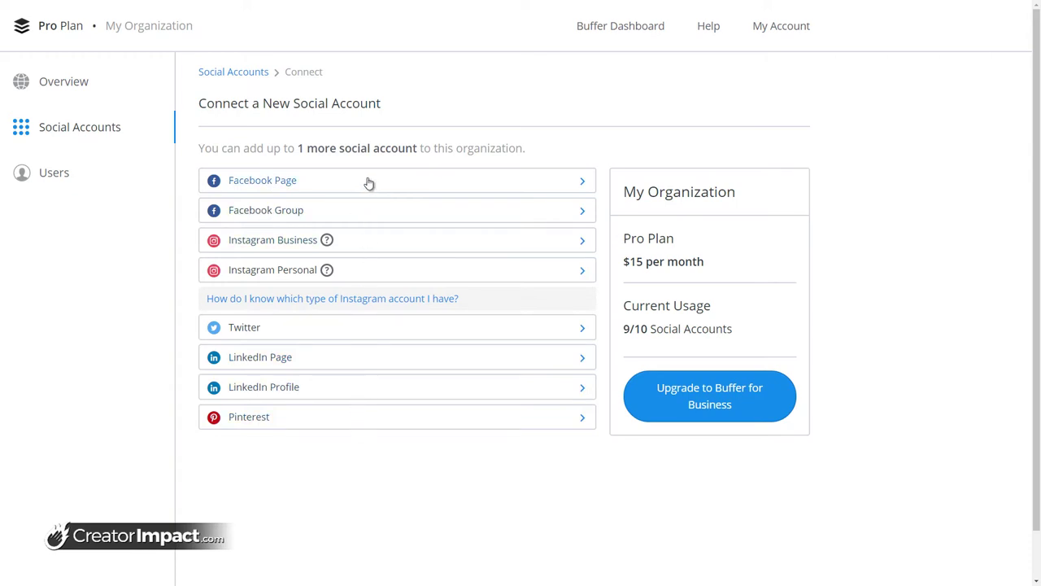
left_click(613, 30)
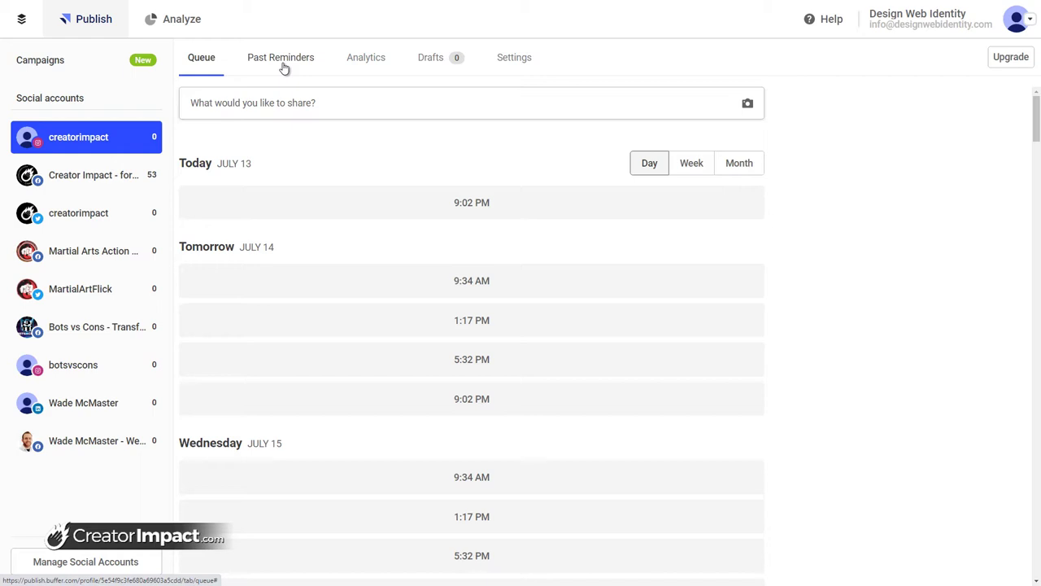
Review the sent posts with their comments and likes in the creatorimpact Instagram analytics, and check the account's drafts.
left_click(363, 65)
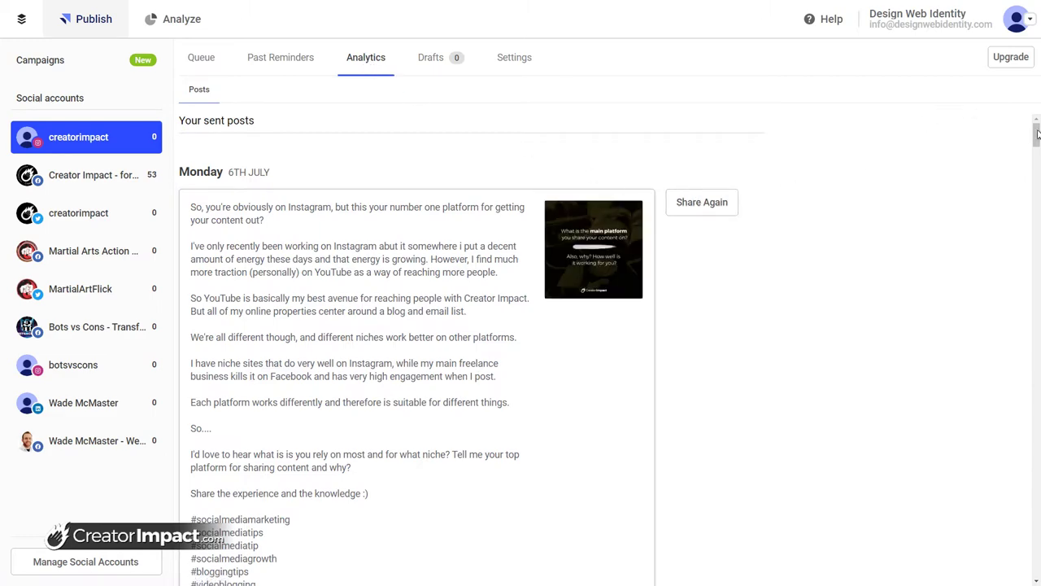
scroll(1035, 136, "down", 4)
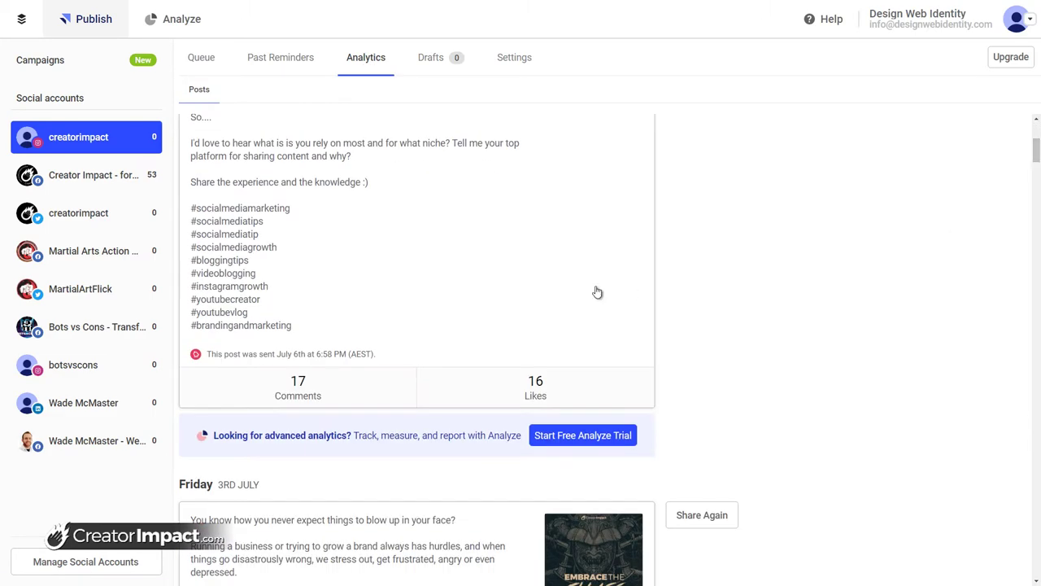
scroll(843, 246, "down", 10)
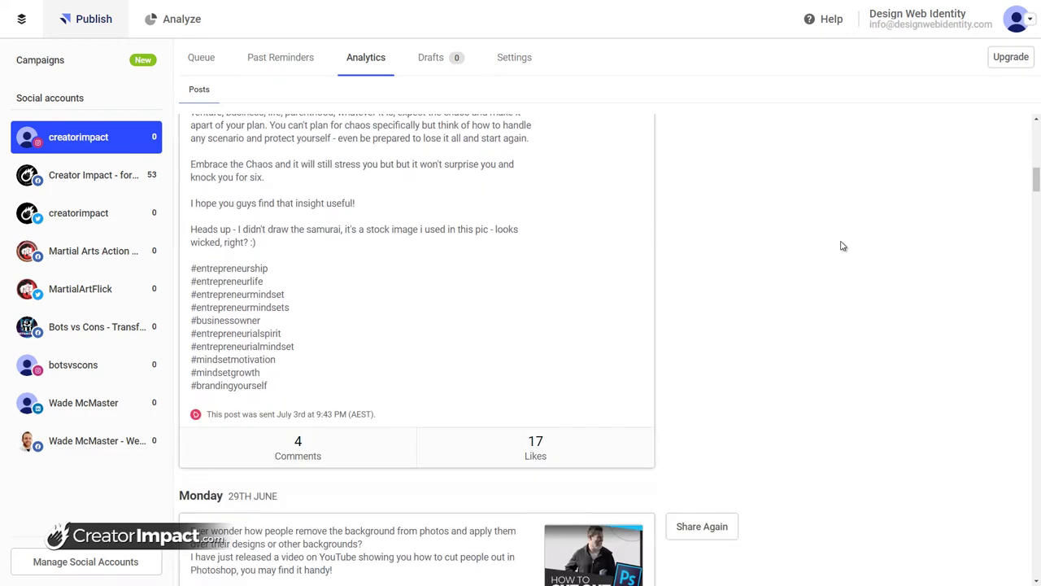
scroll(842, 245, "down", 4)
scroll(825, 268, "up", 3)
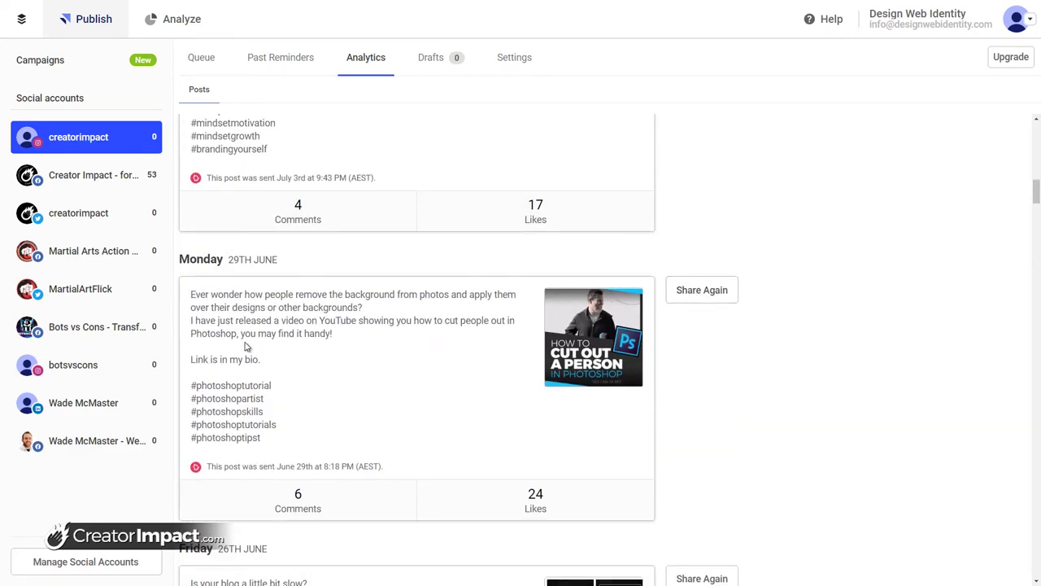
scroll(234, 359, "down", 12)
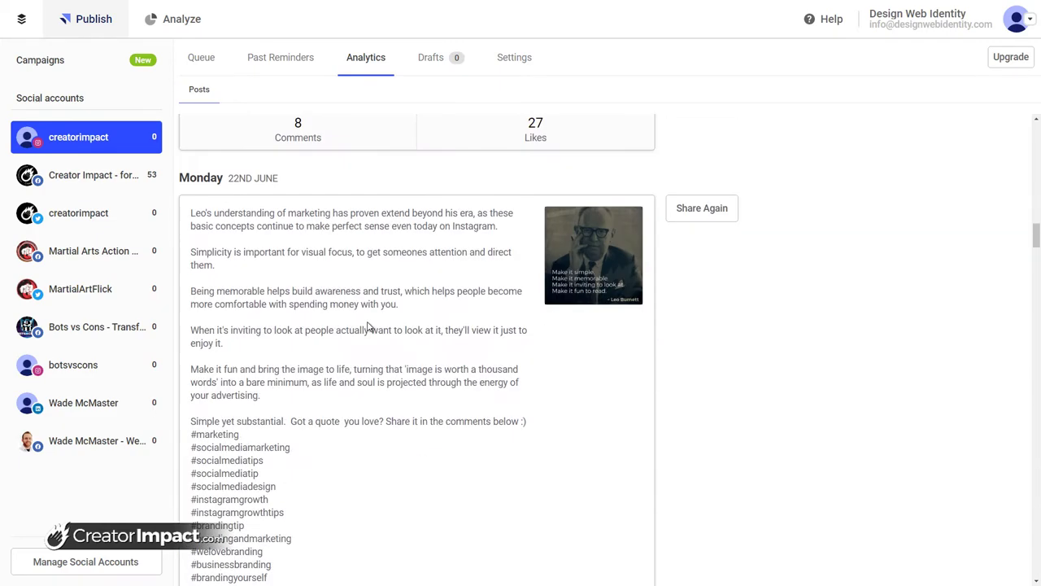
scroll(342, 339, "down", 8)
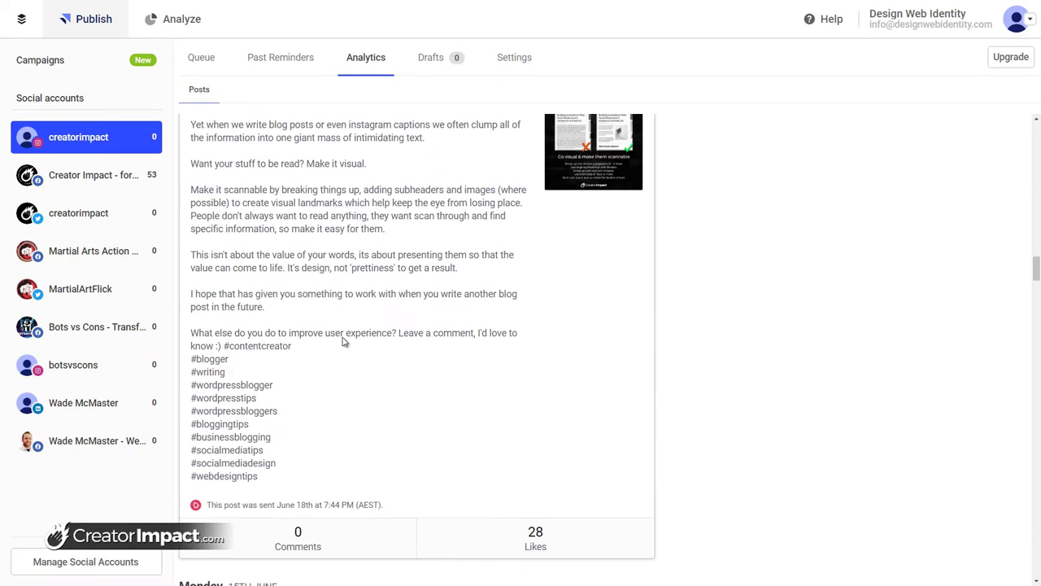
scroll(357, 383, "up", 4)
scroll(357, 383, "up", 20)
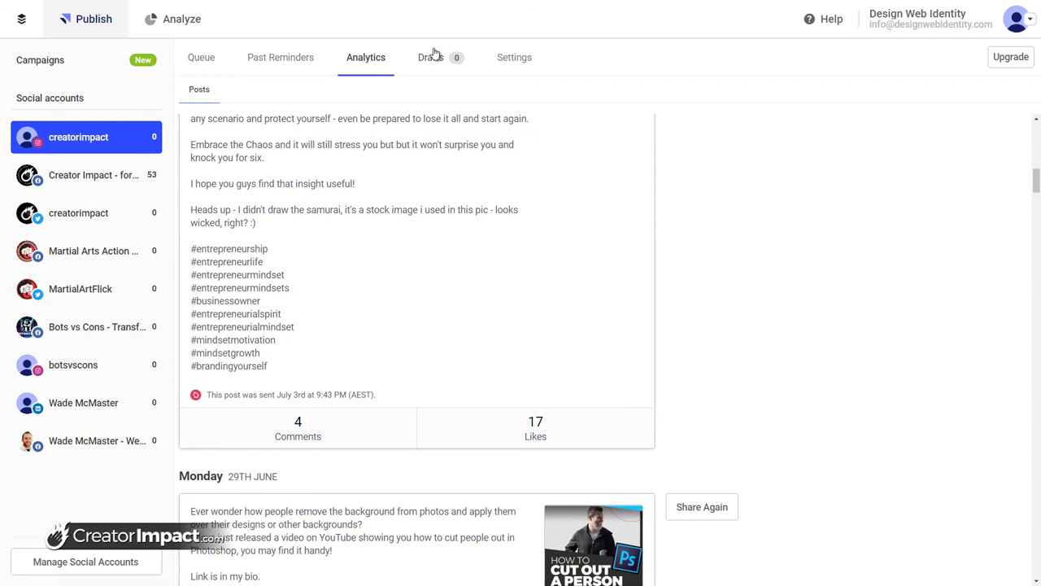
left_click(434, 59)
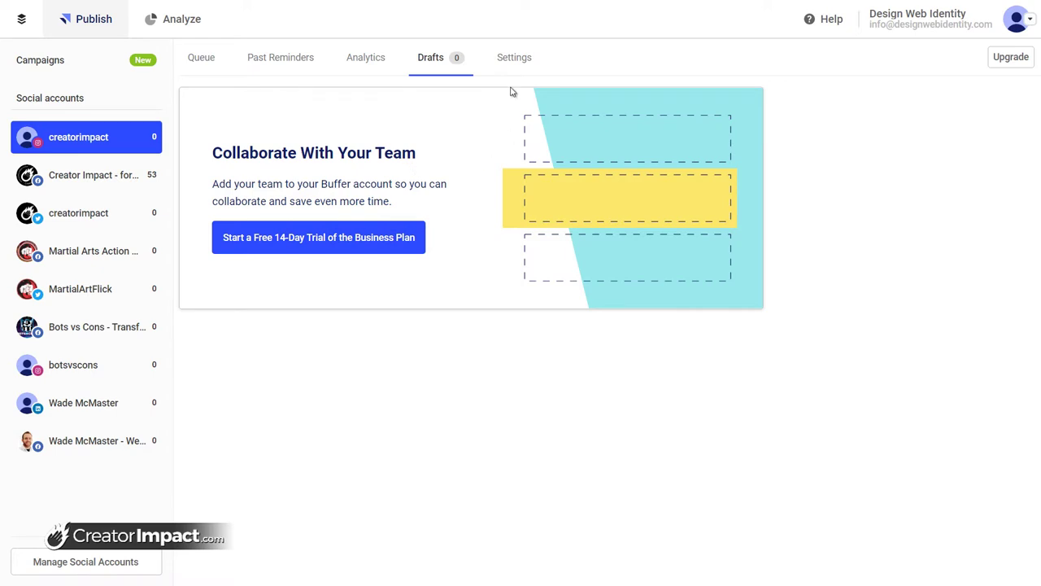
Set link shortening to No Shortening in the creatorimpact Instagram account's general settings, and look over the remaining options.
left_click(514, 61)
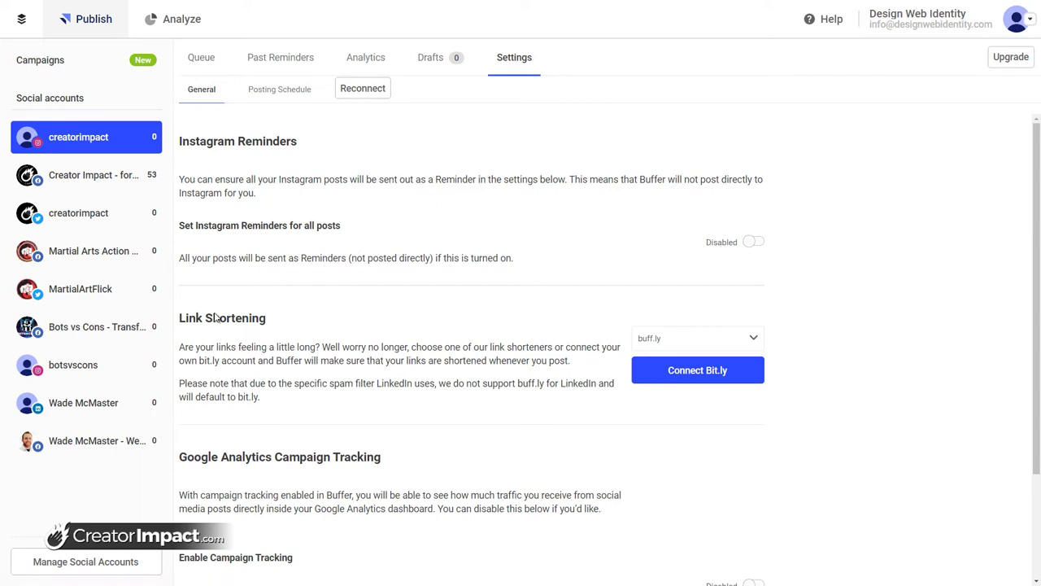
left_click_drag(219, 319, 287, 329)
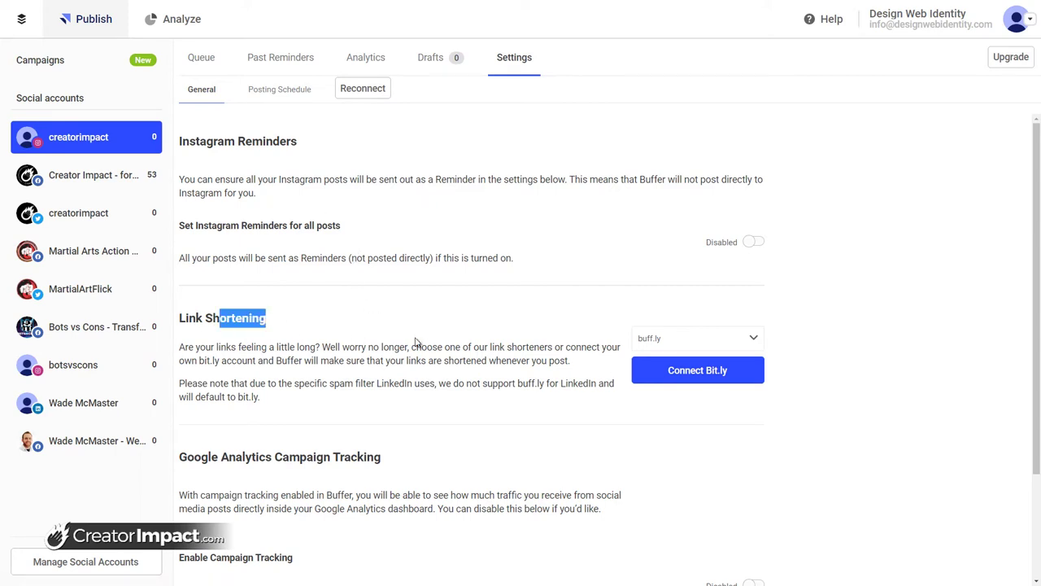
left_click(669, 340)
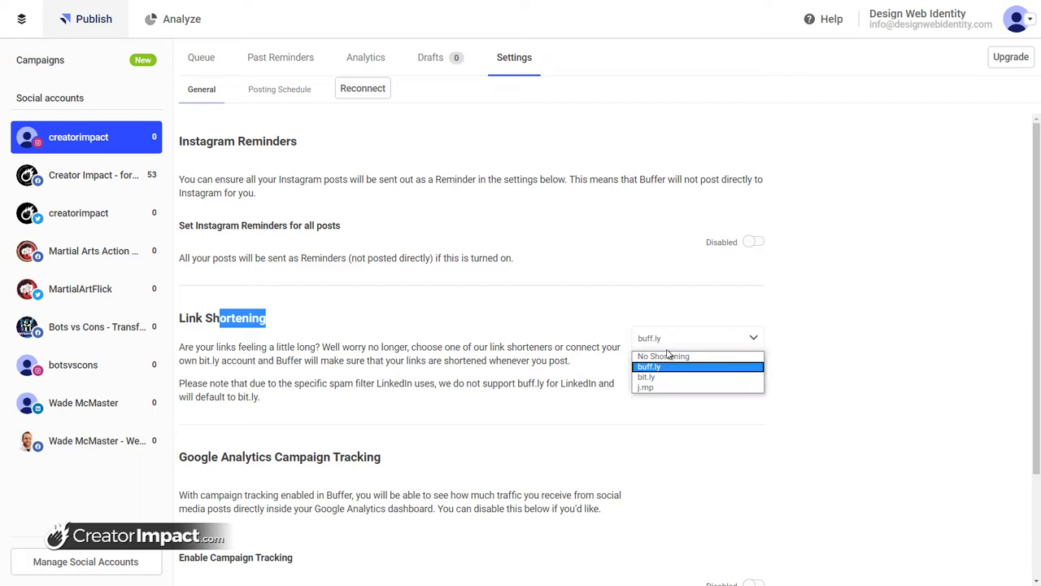
left_click(666, 355)
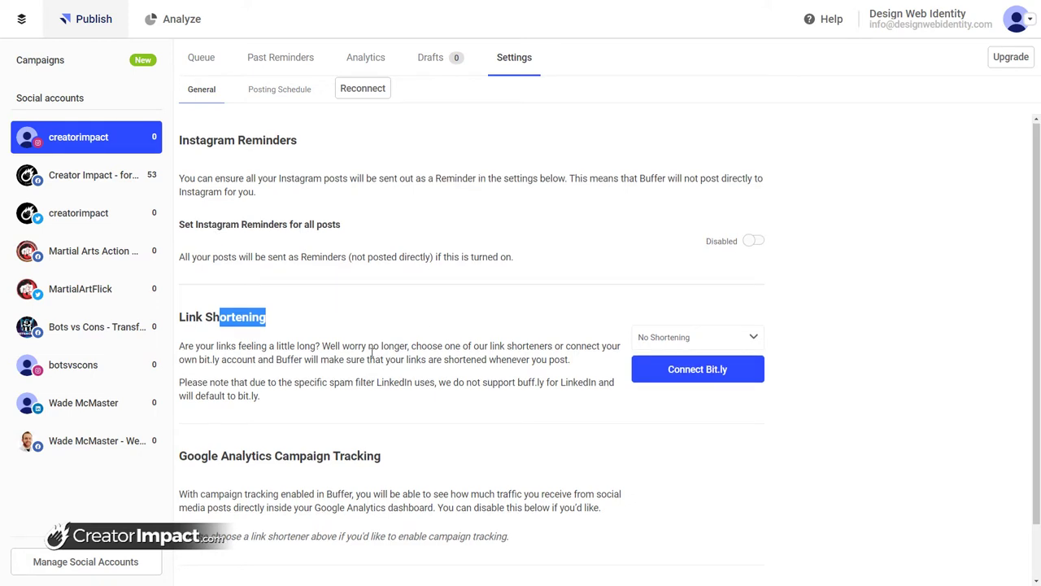
scroll(397, 343, "down", 1)
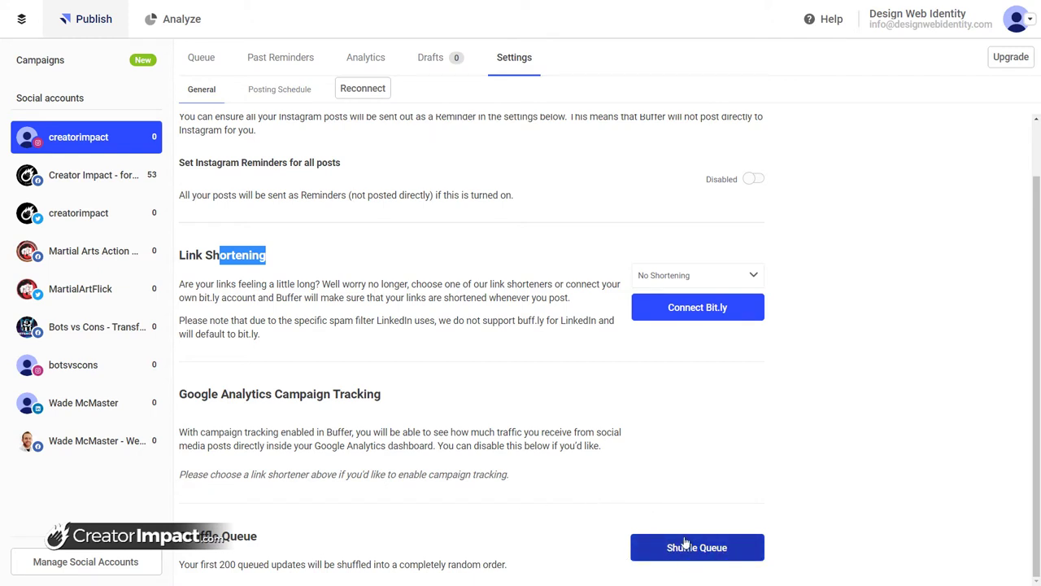
Look through the scheduled posts in the queue of the Creator Impact Facebook page.
left_click(201, 58)
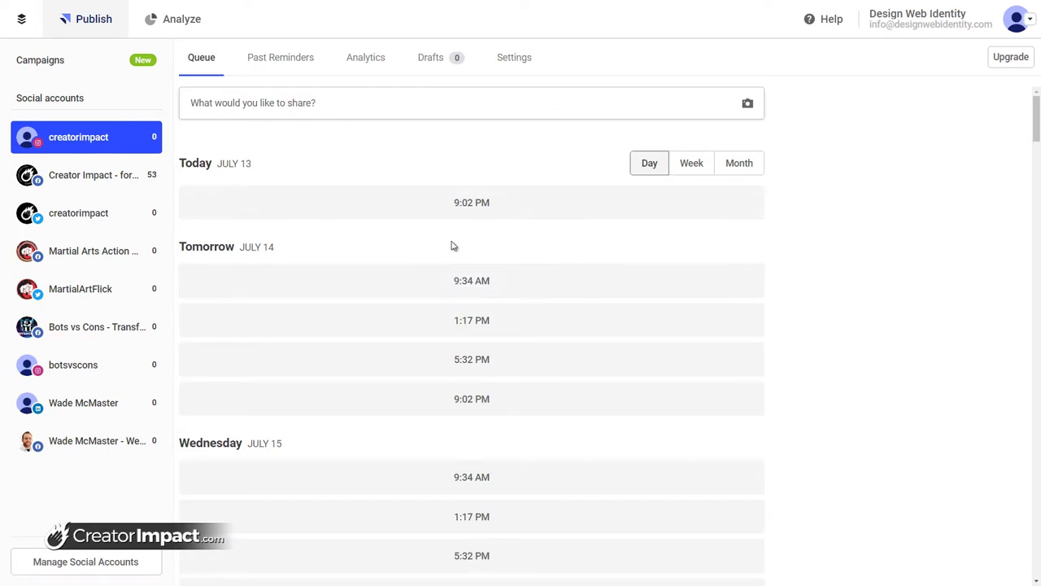
left_click(94, 178)
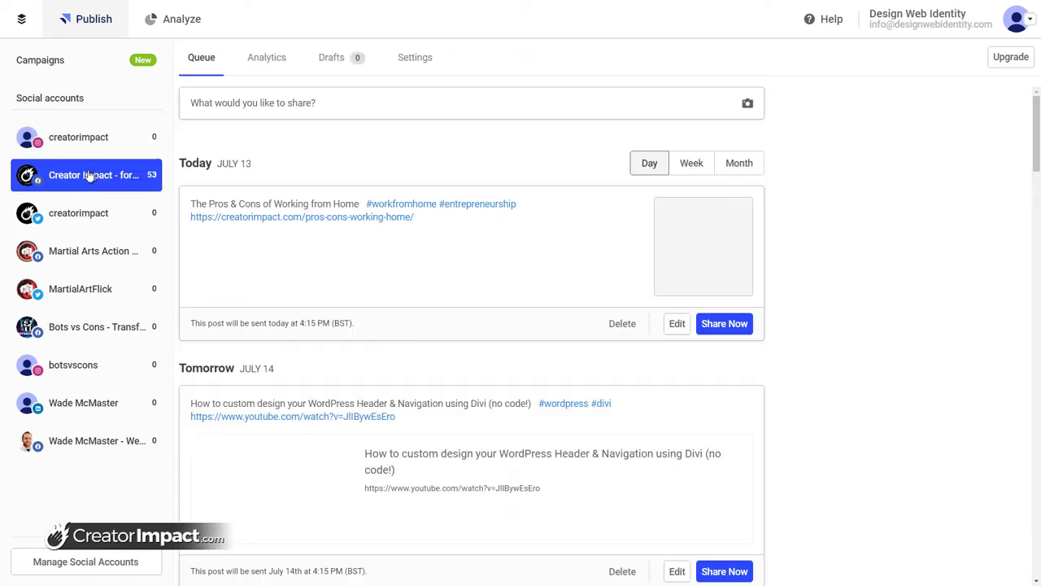
scroll(467, 240, "down", 5)
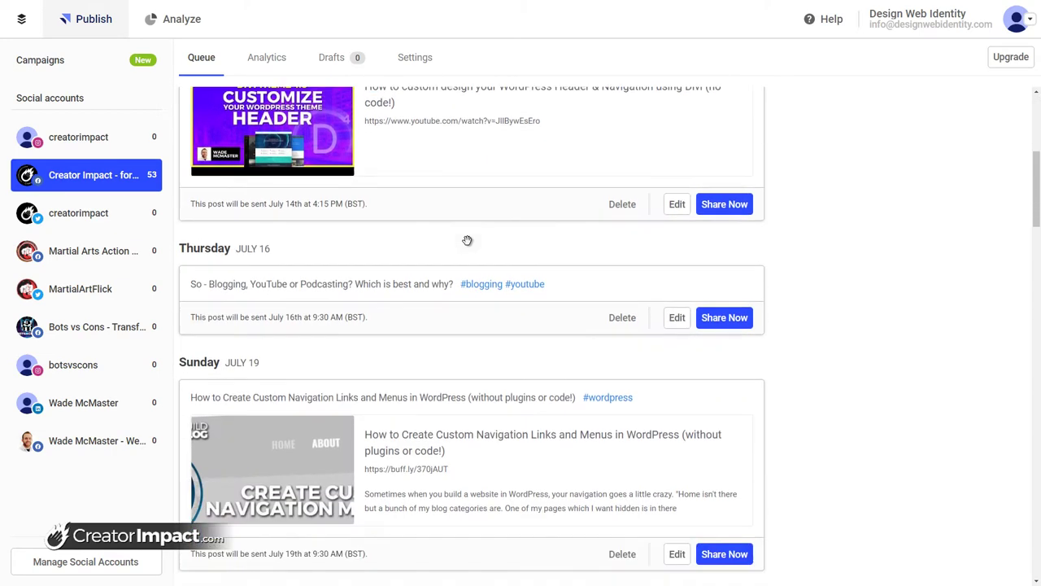
scroll(467, 240, "up", 5)
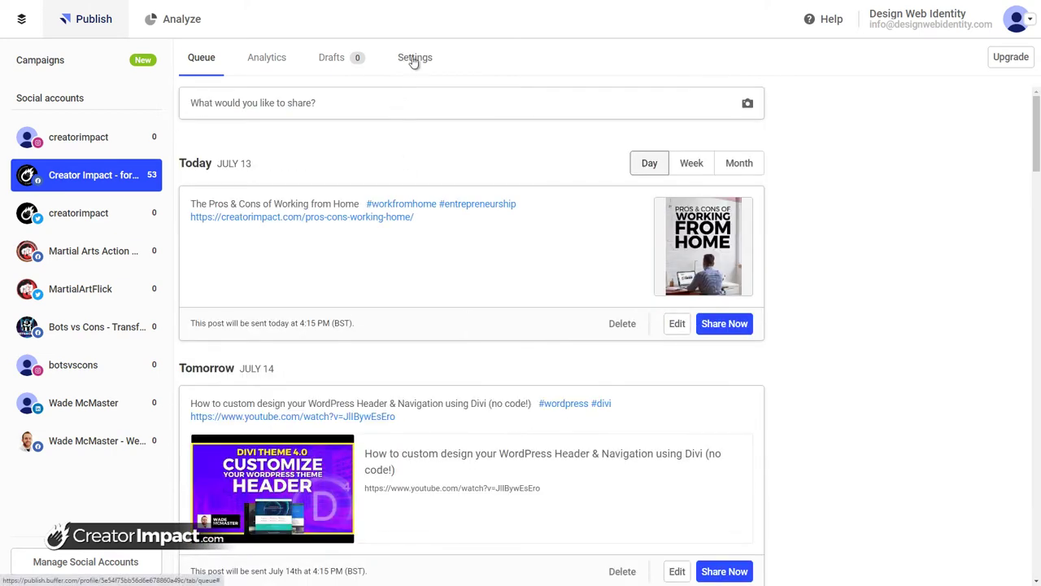
Shuffle the Creator Impact Facebook page's queue and review the new order of its scheduled posts.
left_click(414, 59)
left_click(686, 444)
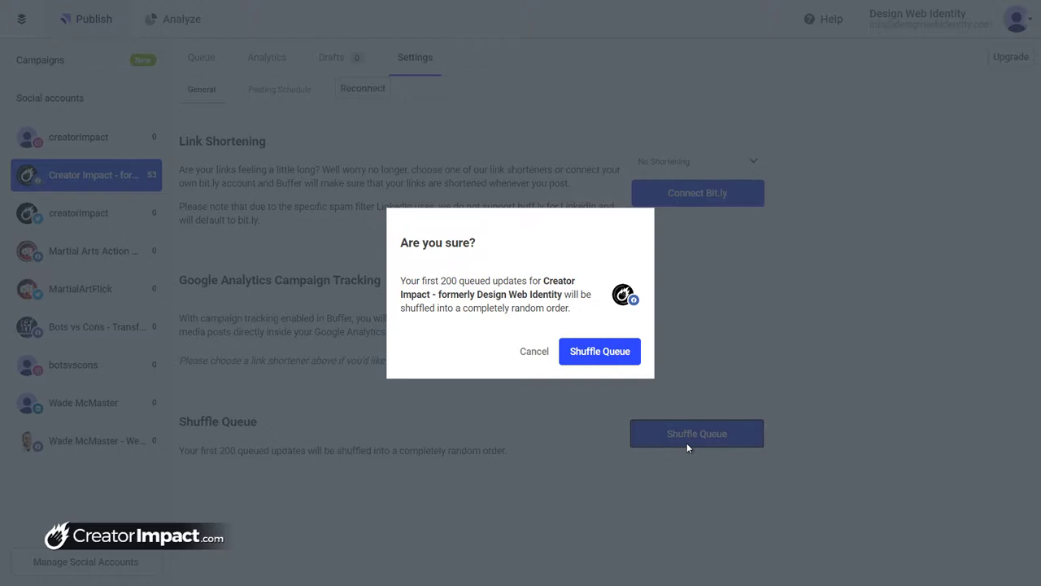
left_click(614, 353)
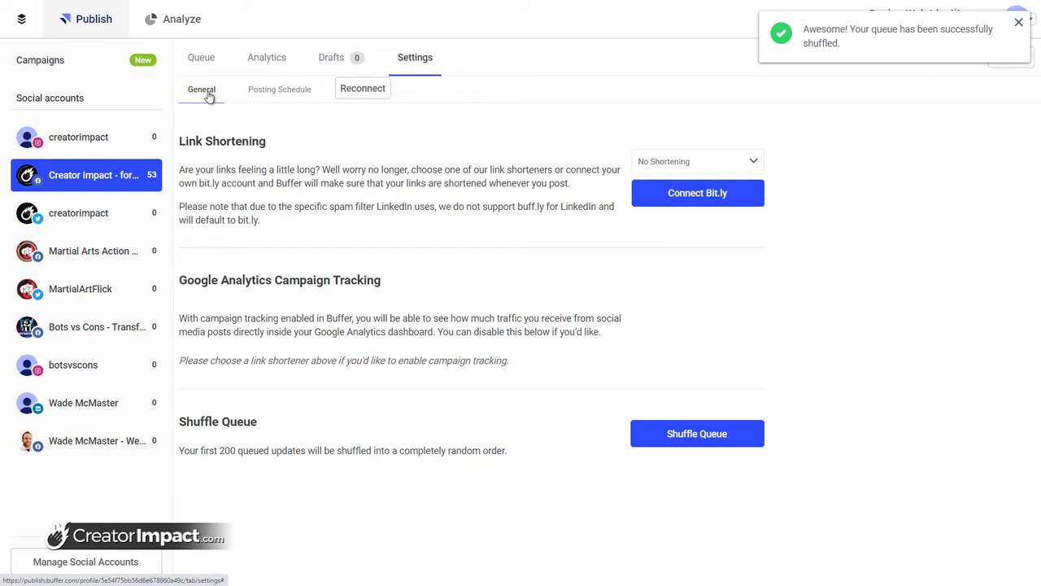
left_click(201, 59)
scroll(335, 276, "down", 8)
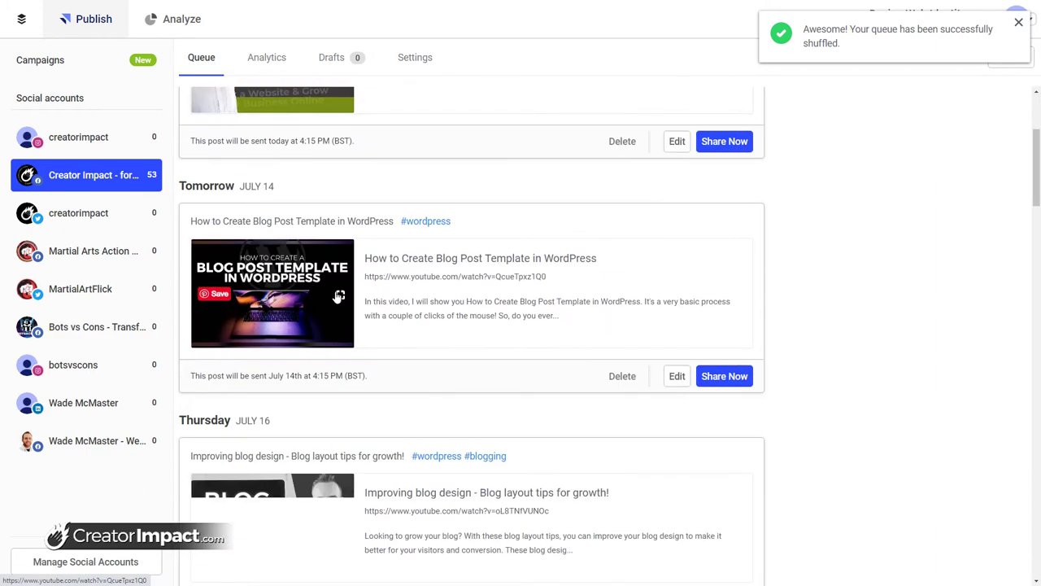
scroll(514, 431, "up", 10)
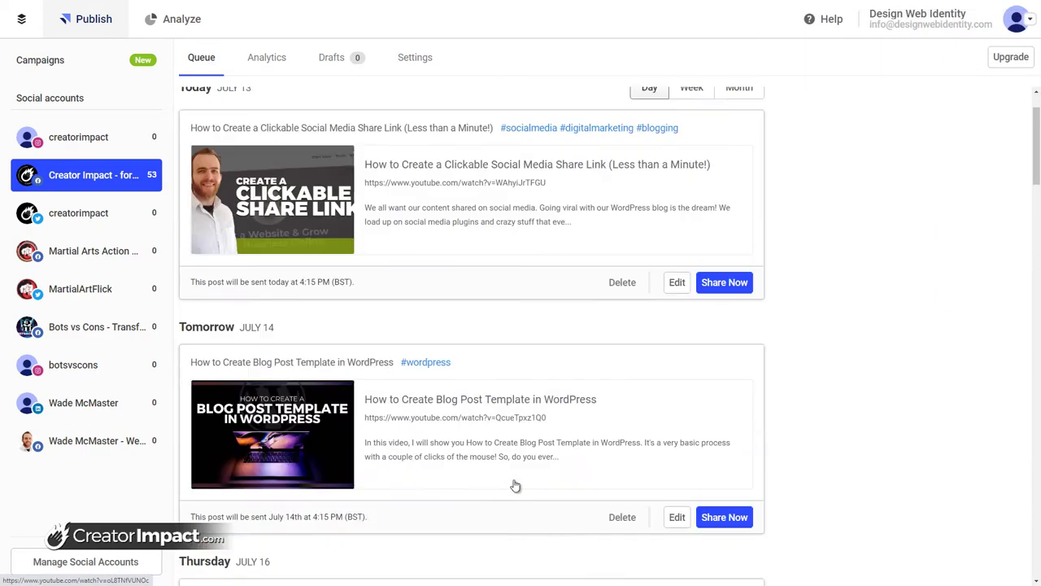
Remove all Friday posting times from the creatorimpact Instagram account's posting schedule.
left_click(411, 58)
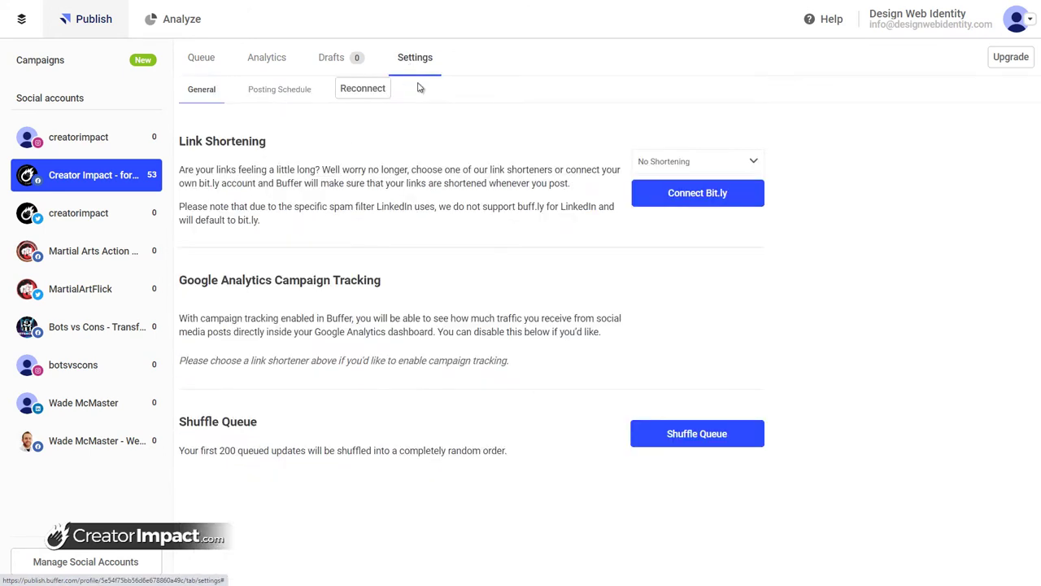
left_click(265, 95)
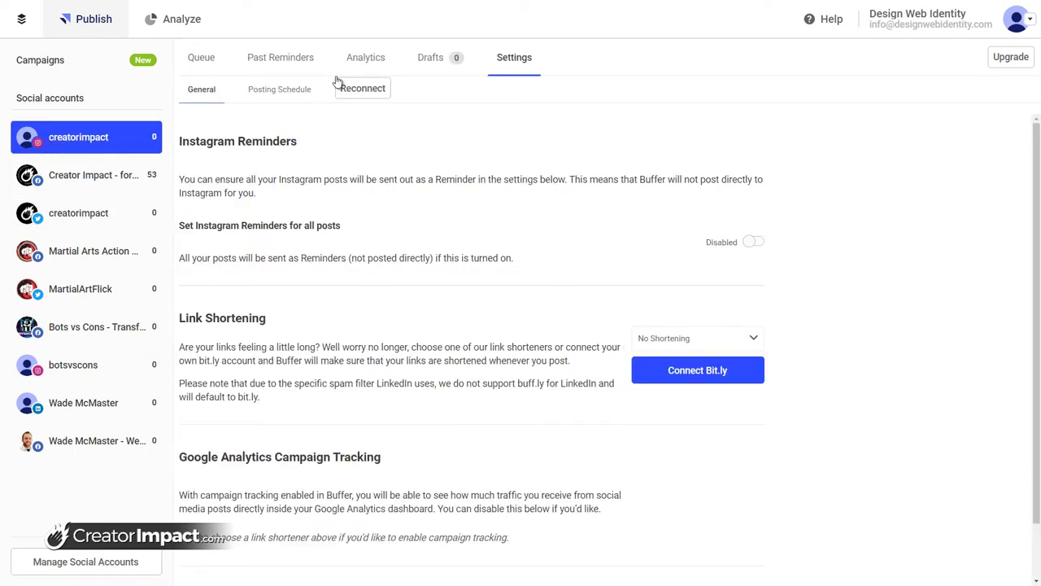
left_click(269, 93)
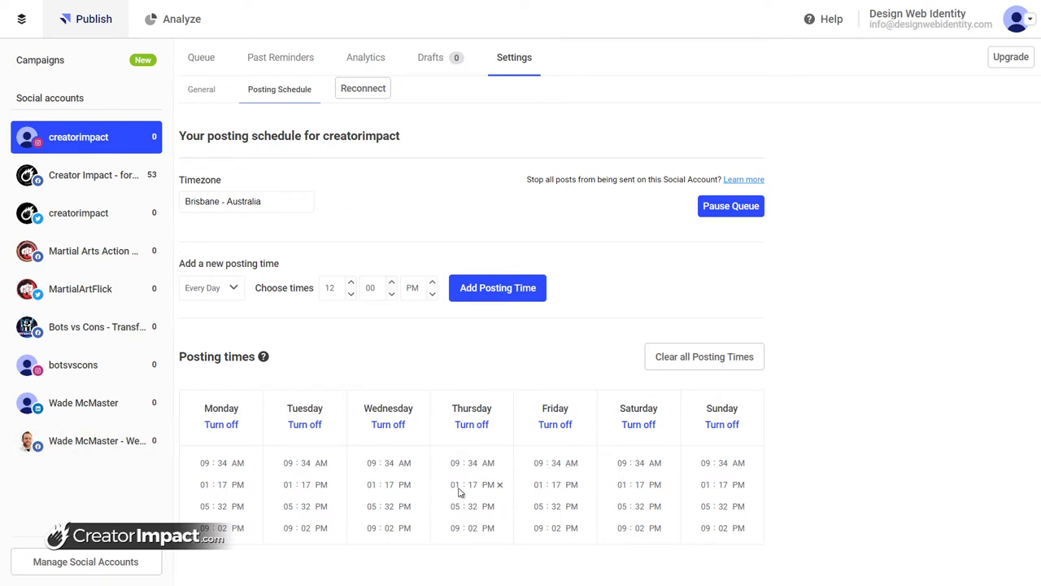
left_click(583, 463)
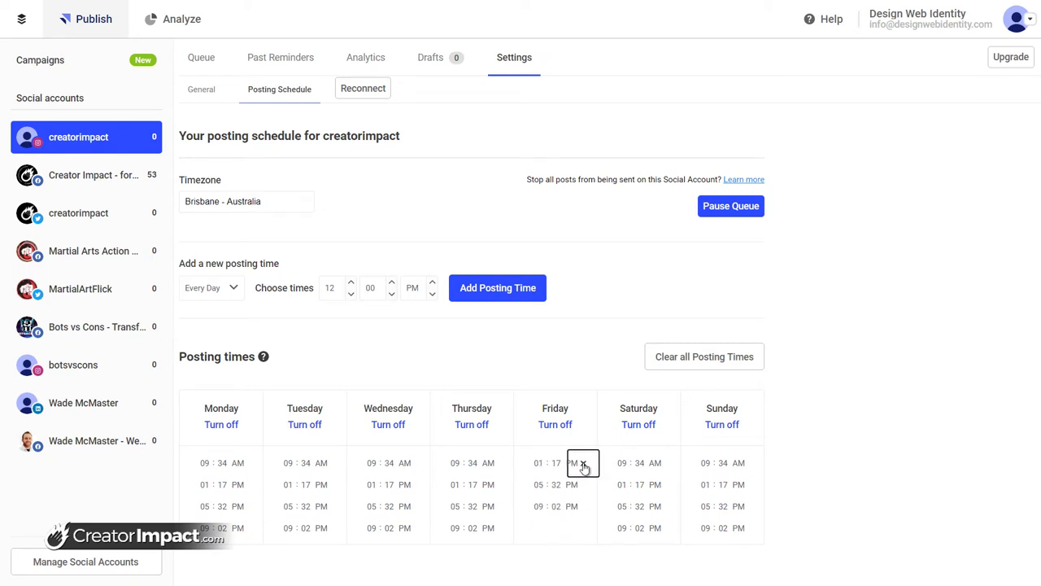
double_click(582, 463)
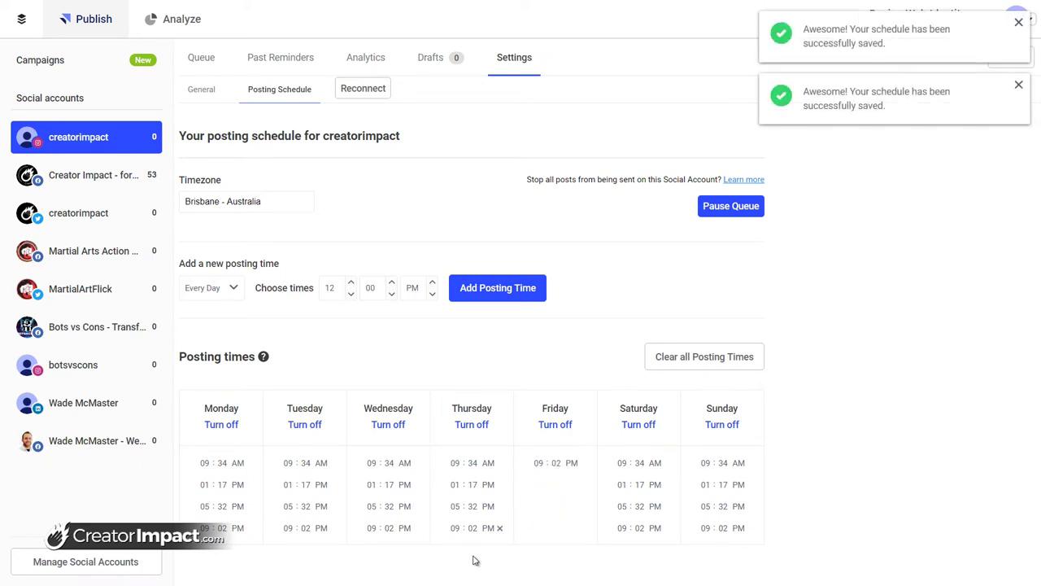
left_click(582, 463)
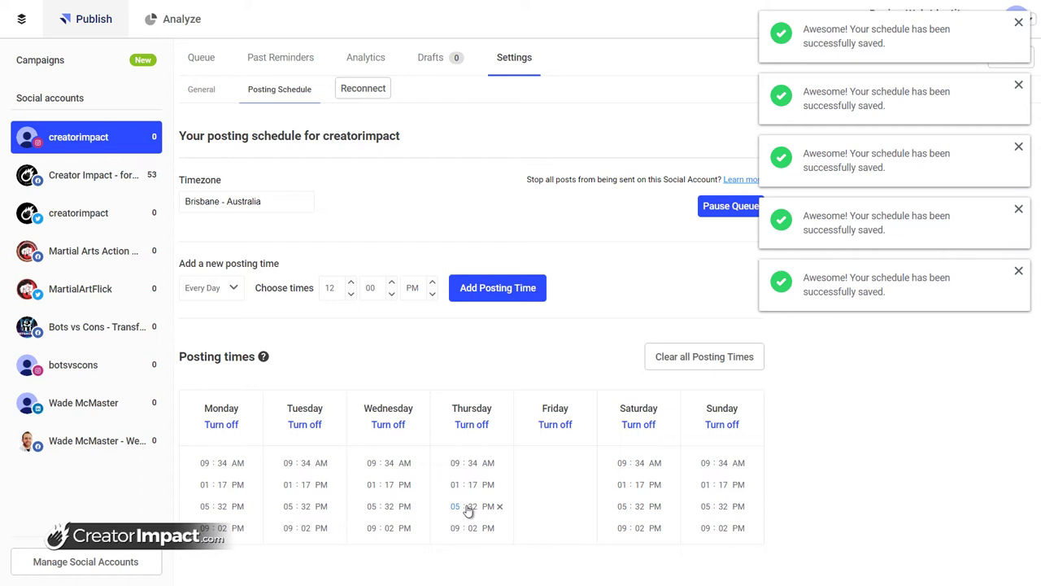
Remove the 05:32 PM and 09:02 PM Thursday posting times and the 01:17 PM and 05:32 PM Wednesday posting times.
left_click(499, 506)
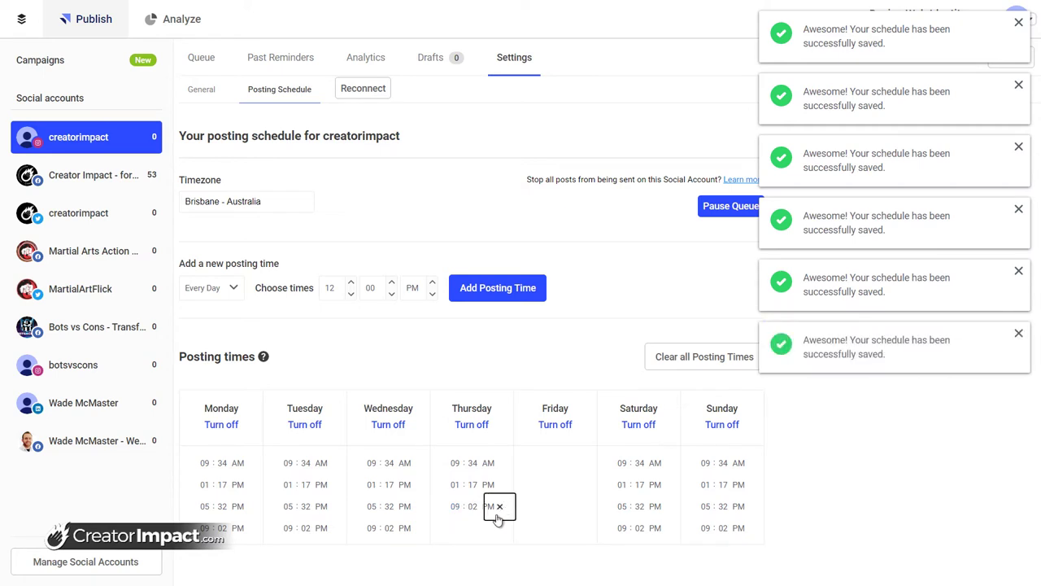
left_click(415, 506)
left_click(416, 484)
left_click(500, 506)
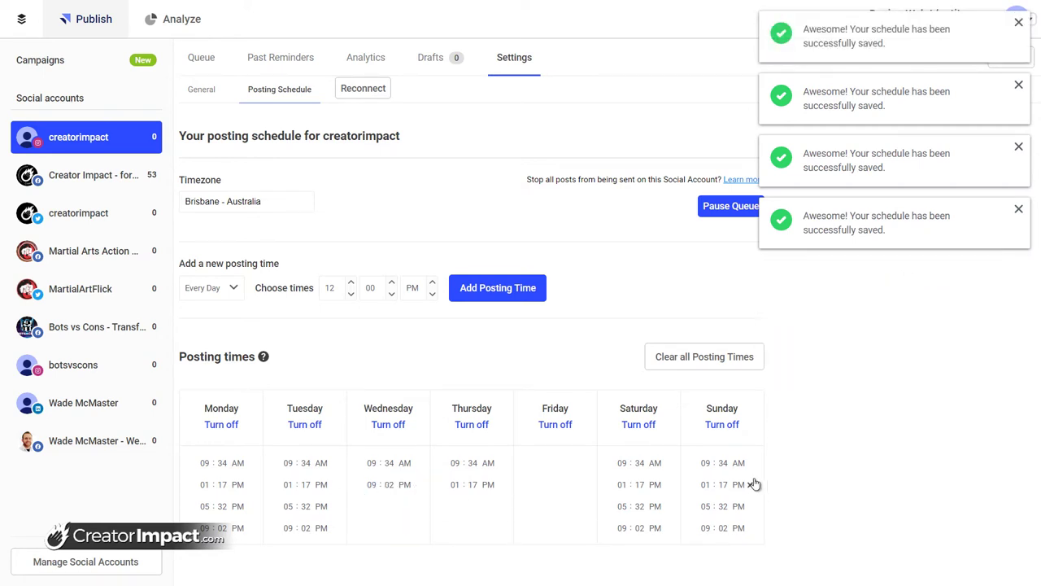
Remove all Saturday and Sunday posting times from the creatorimpact Instagram account's posting schedule.
left_click(754, 484)
left_click(750, 506)
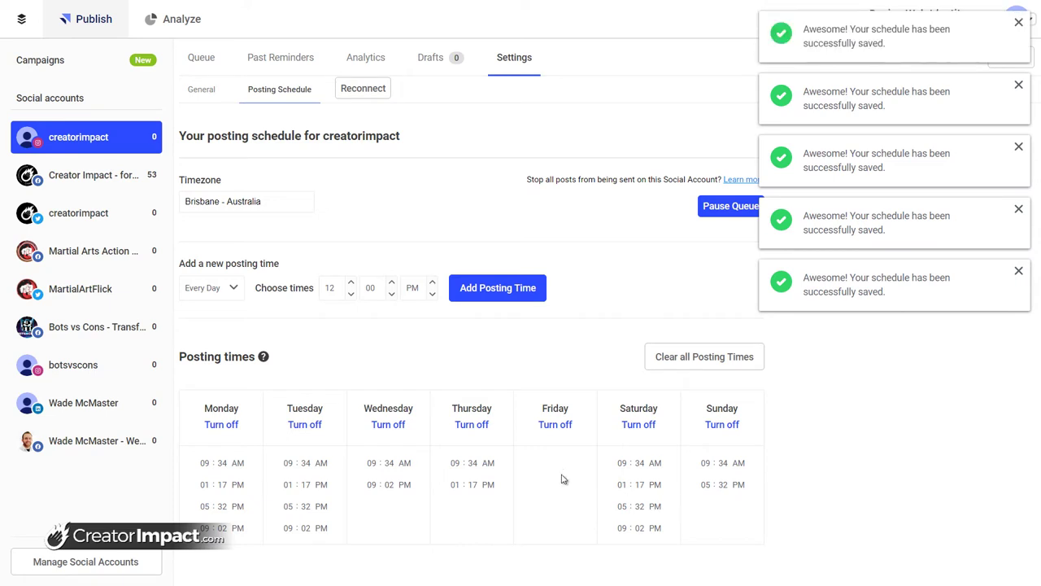
left_click(203, 288)
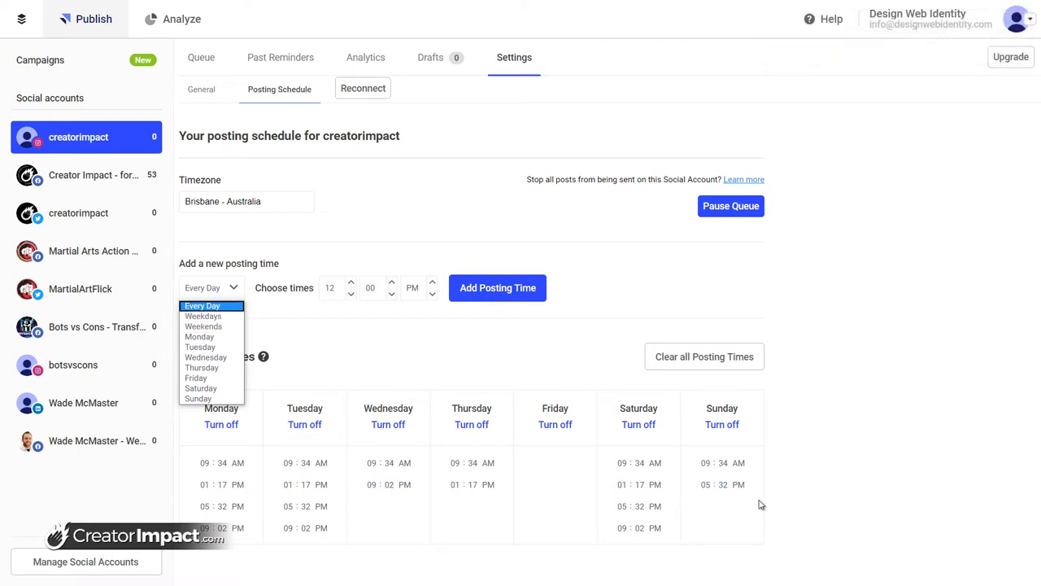
left_click(649, 571)
left_click(667, 528)
left_click(666, 507)
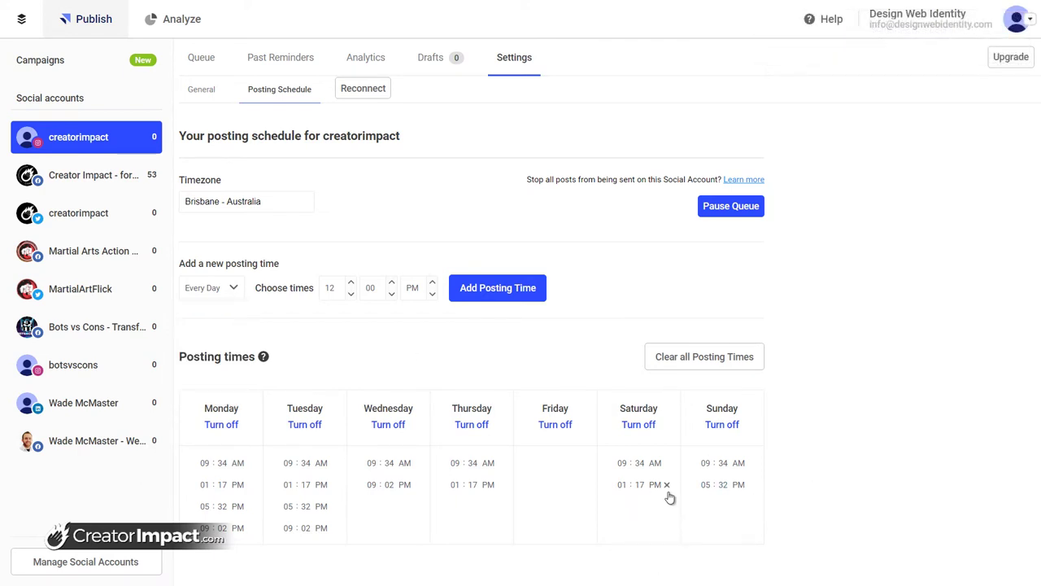
left_click(667, 484)
left_click(666, 462)
left_click(750, 462)
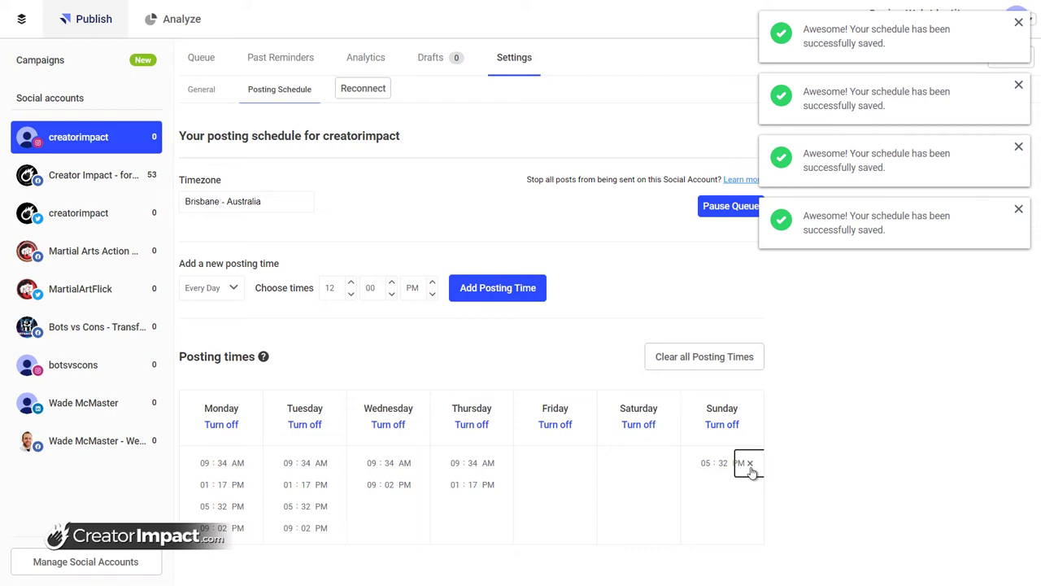
left_click(750, 464)
Add a 12:06 PM posting time for weekends to the schedule.
left_click(220, 288)
left_click(204, 323)
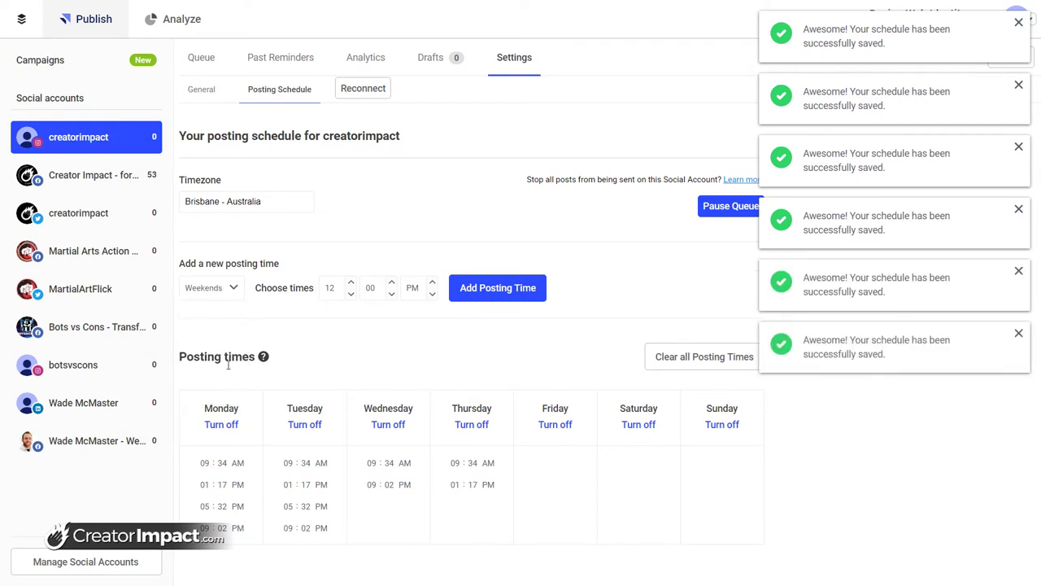
left_click(373, 288)
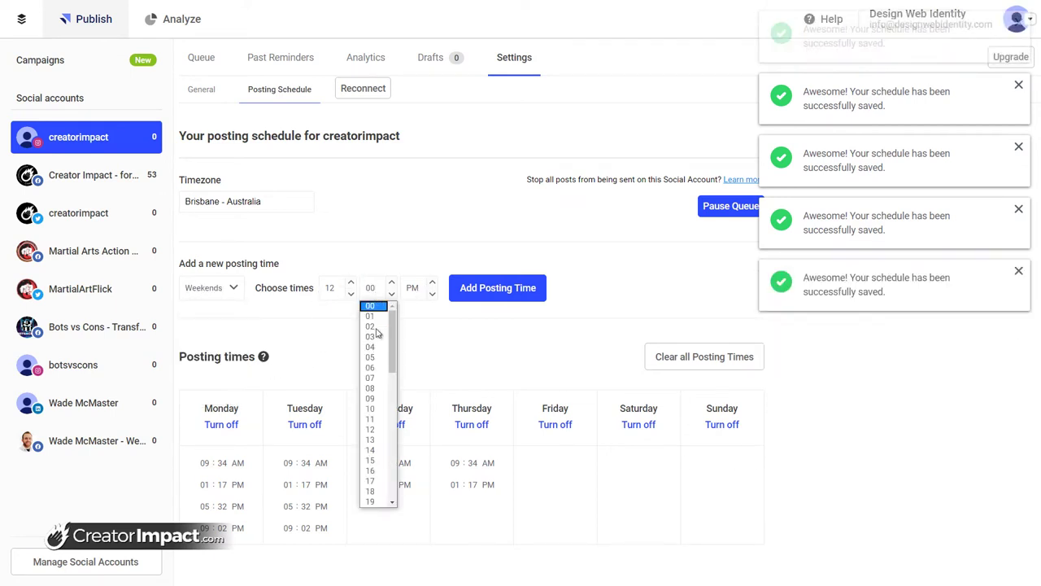
left_click(373, 365)
left_click(499, 291)
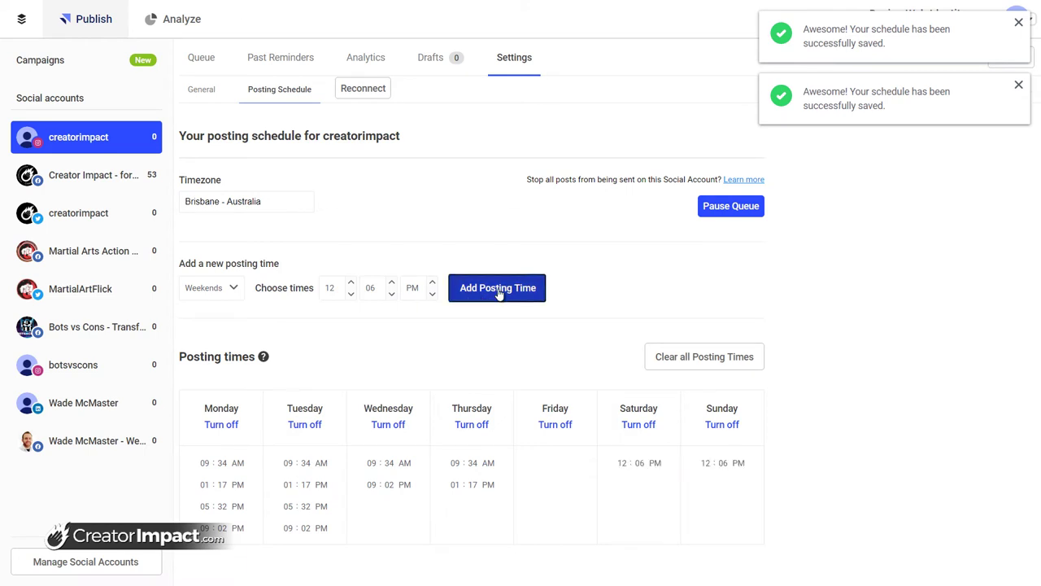
Add a 05:15 PM posting time for Saturday only.
left_click(213, 287)
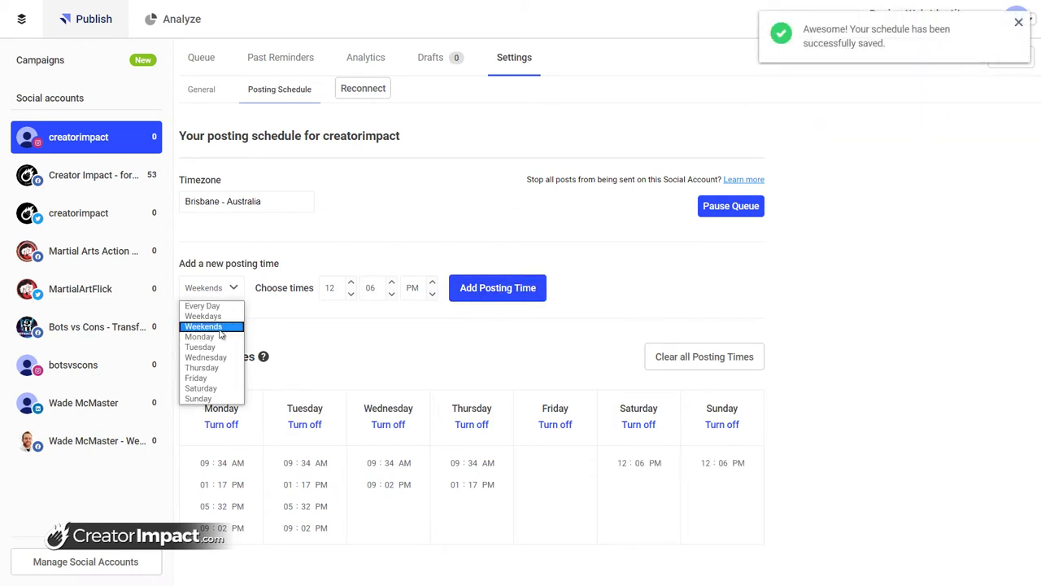
left_click(208, 388)
left_click(333, 288)
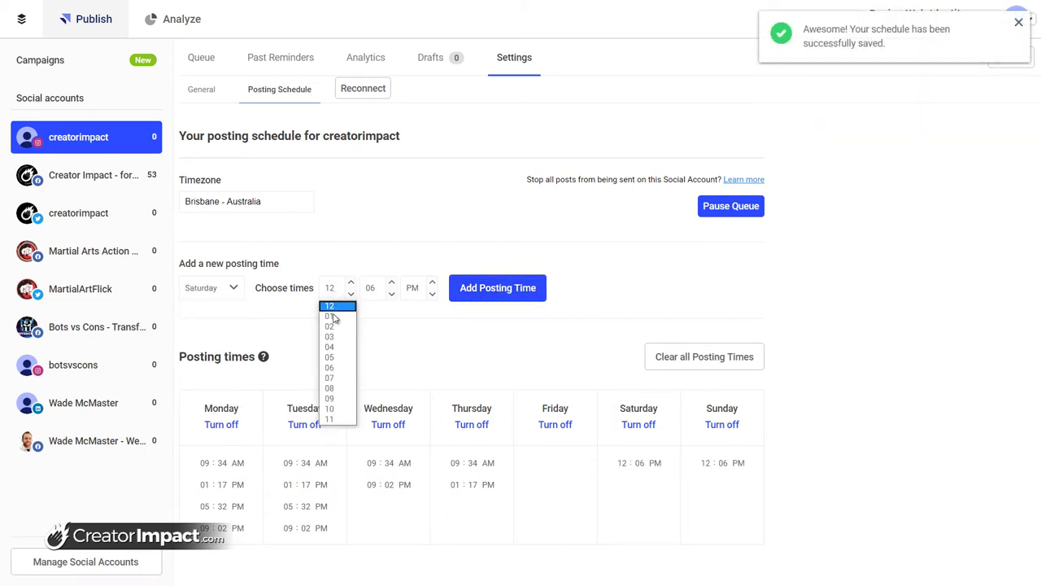
left_click(333, 358)
left_click(372, 290)
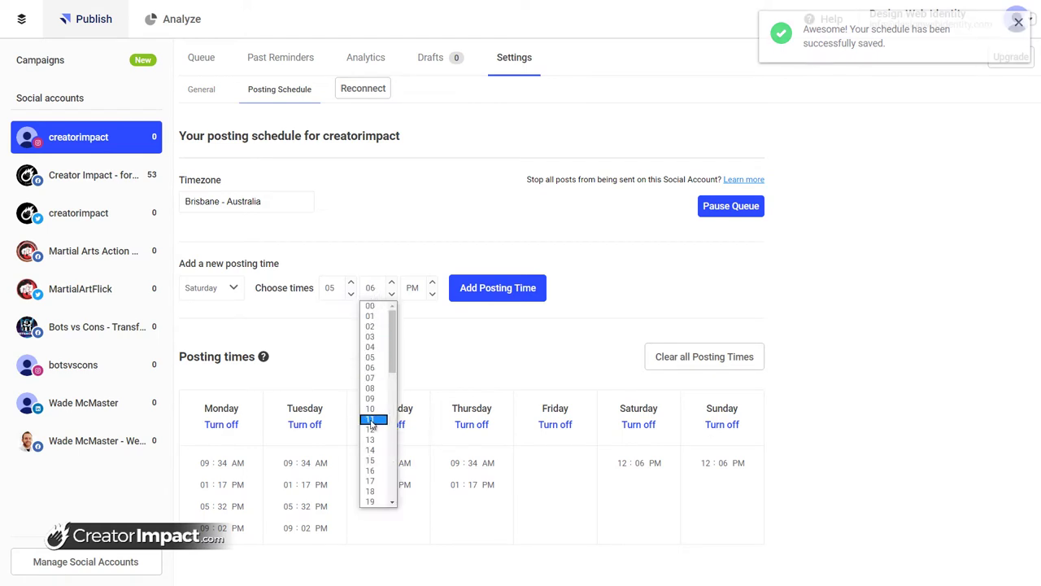
left_click(376, 457)
left_click(478, 290)
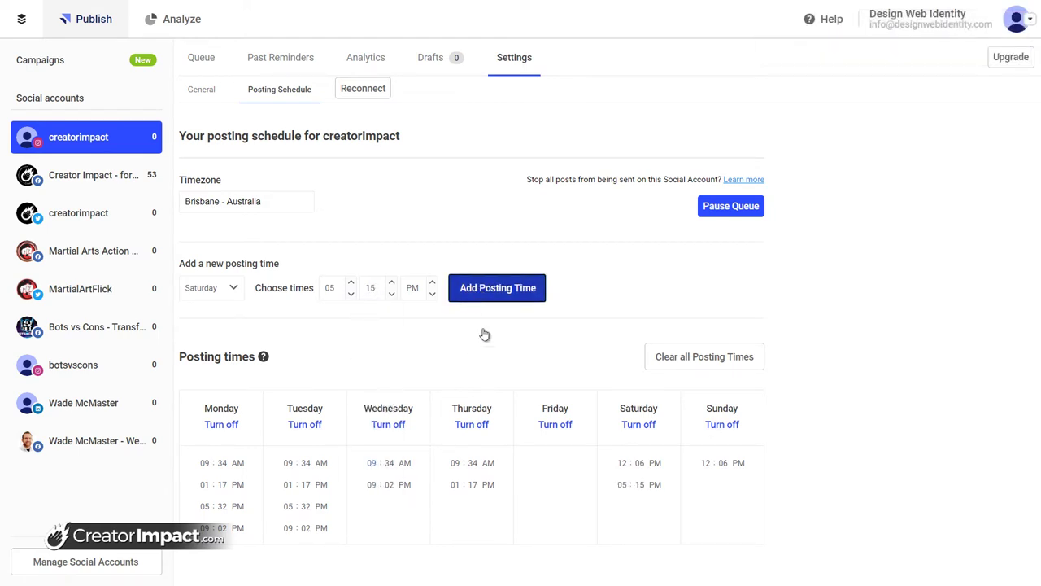
Remove the 01:17 PM, 05:32 PM and 09:02 PM posting times on Monday and Tuesday, plus Wednesday's 09:02 PM time.
left_click(249, 528)
left_click(249, 506)
left_click(249, 484)
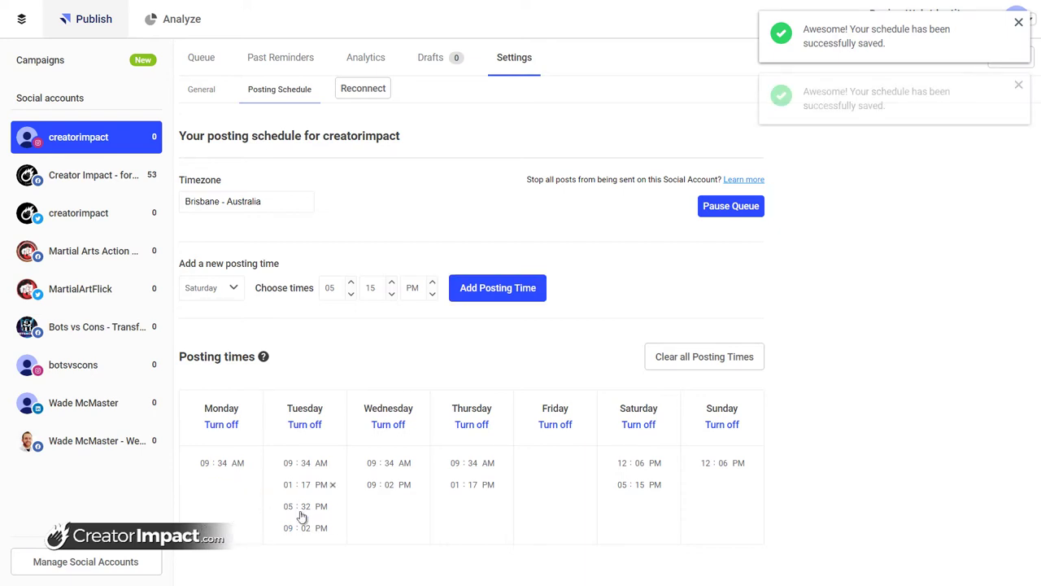
left_click(332, 528)
left_click(332, 506)
left_click(332, 485)
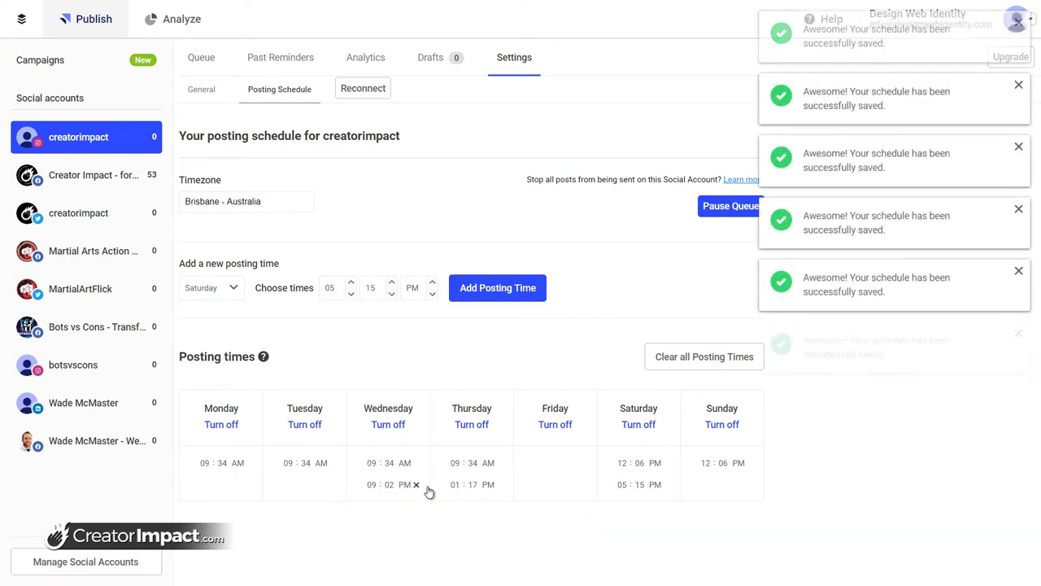
left_click(416, 484)
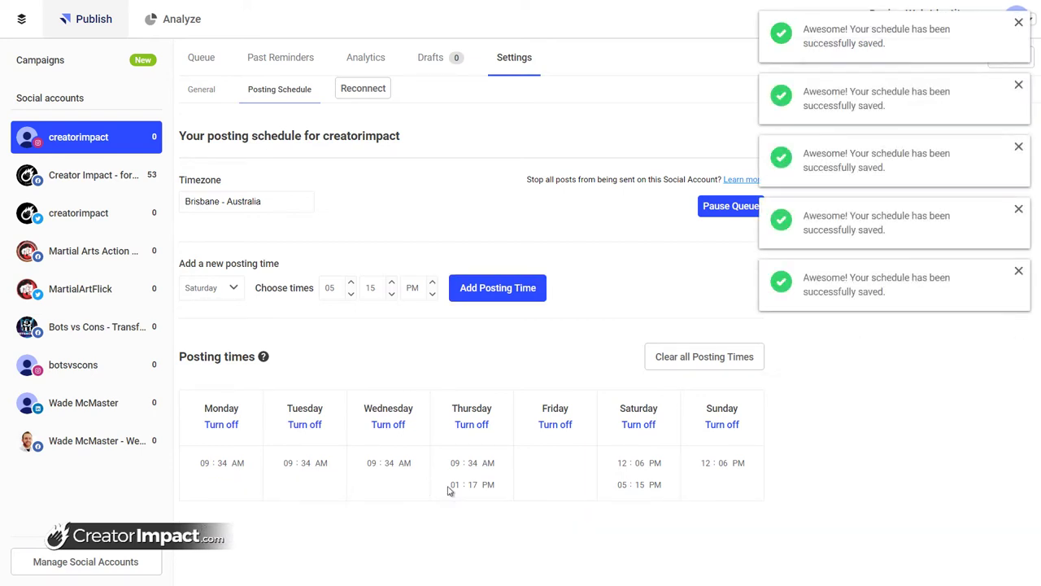
Review the account's queue of time slots and inspect the post composer for the Saturday, July 18, 12:06 PM slot.
left_click(204, 63)
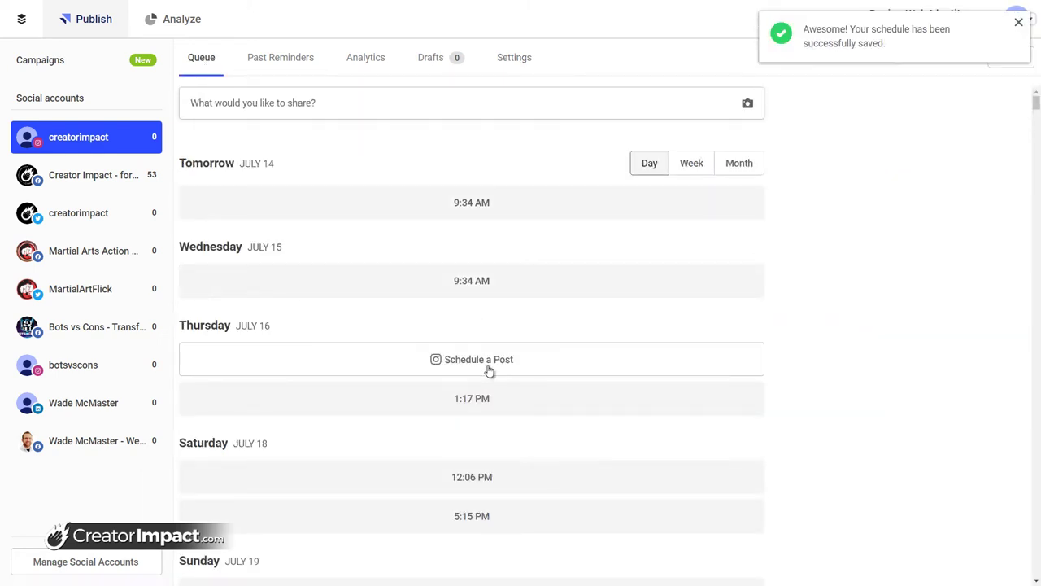
scroll(390, 407, "down", 2)
scroll(366, 309, "up", 2)
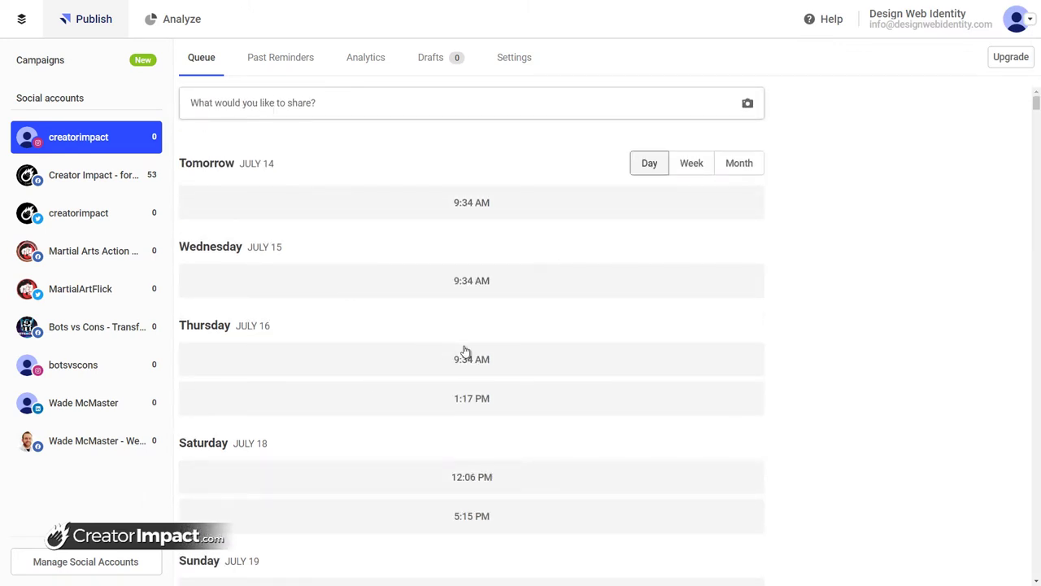
scroll(468, 391, "down", 2)
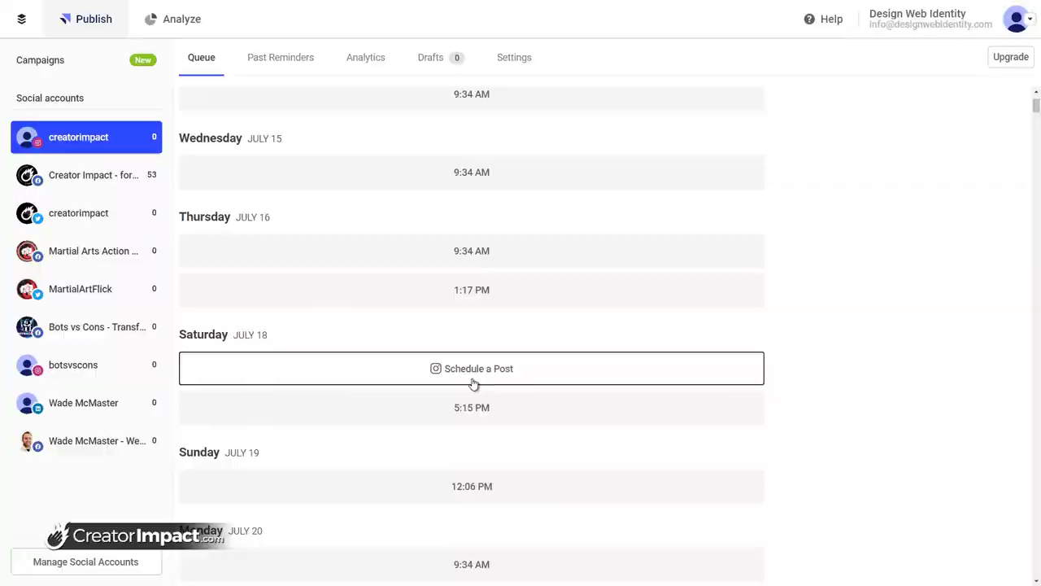
left_click(474, 383)
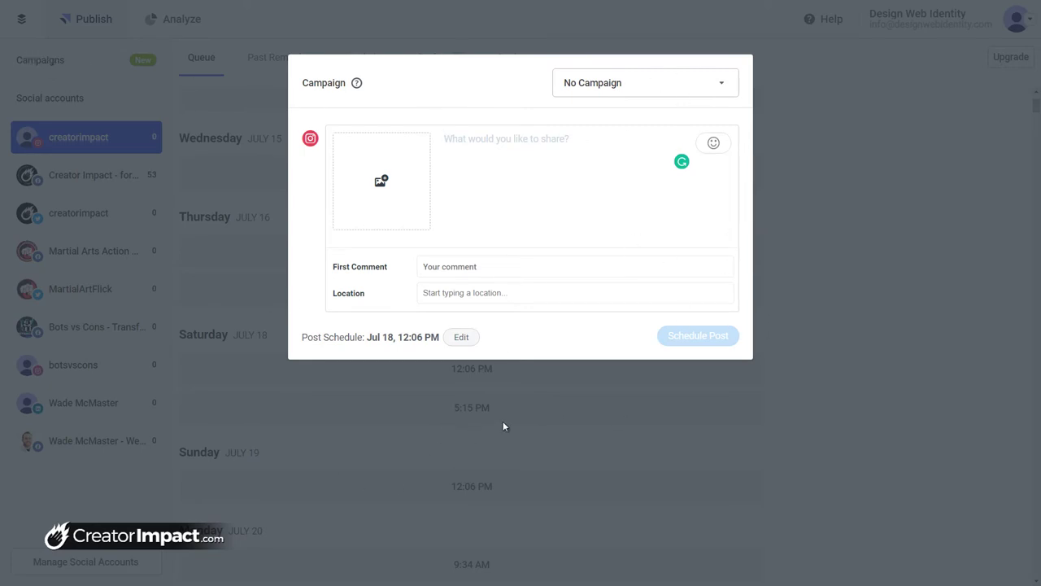
left_click(571, 397)
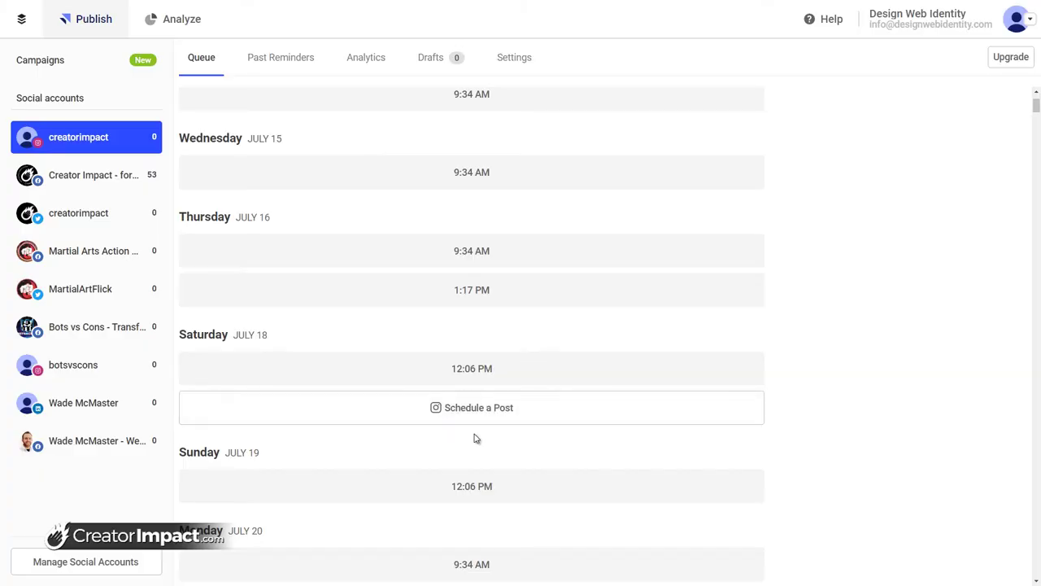
scroll(439, 483, "up", 3)
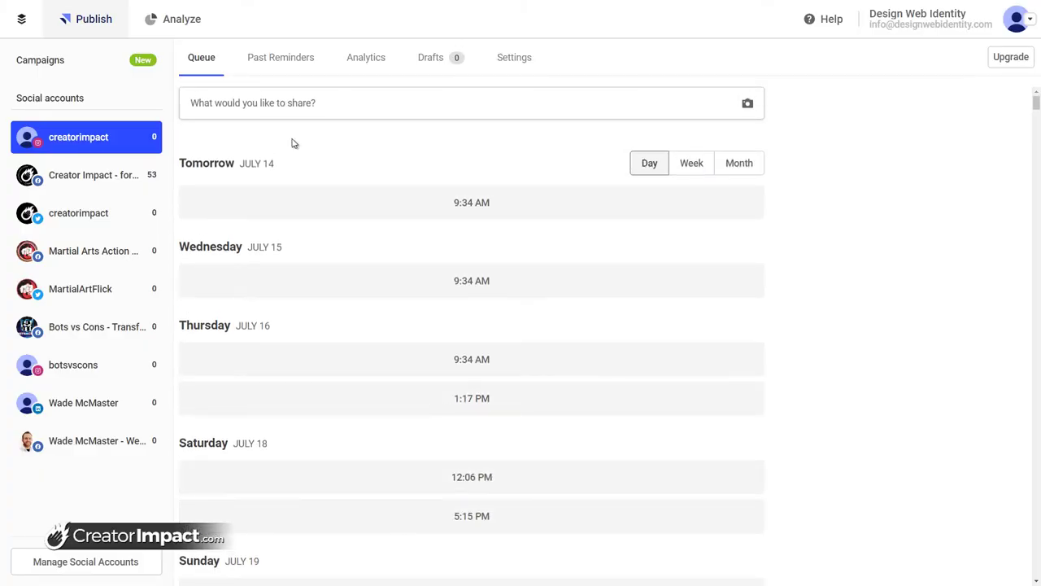
Start a new creatorimpact Instagram post and attach the "the final day" image from the Social Media Workfile folder.
left_click(320, 105)
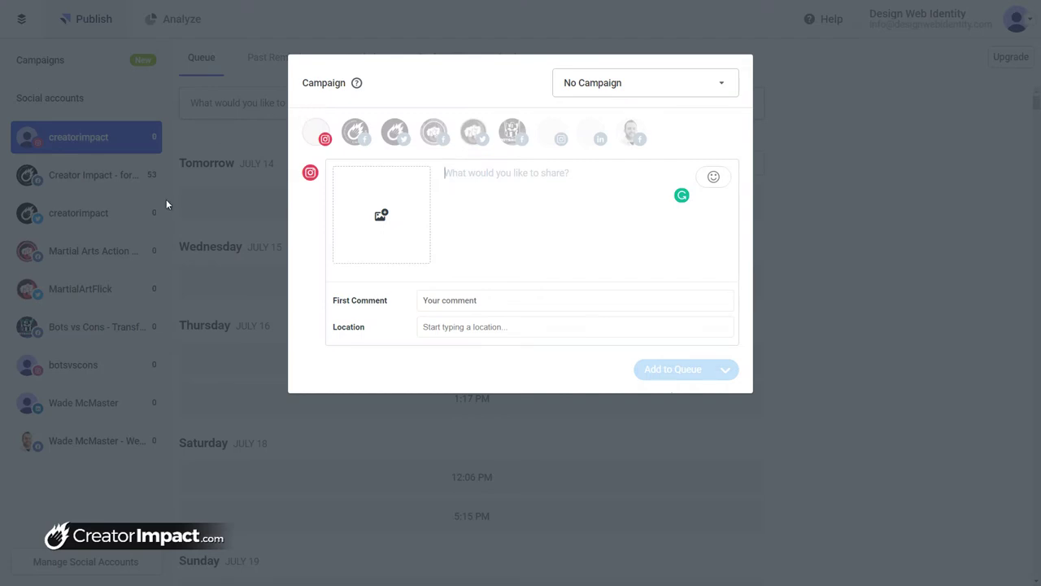
left_click(384, 212)
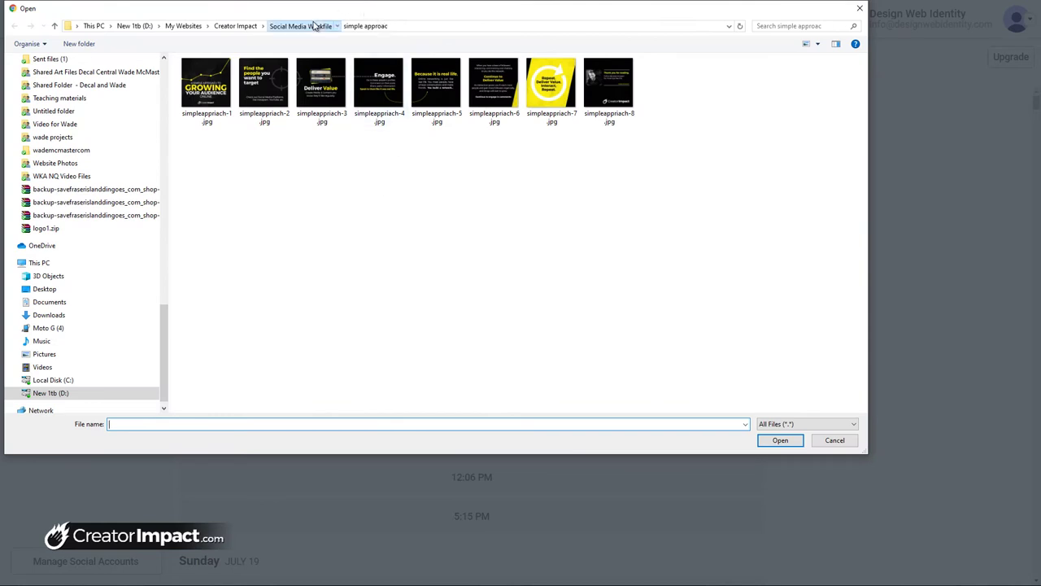
left_click(313, 26)
double_click(777, 158)
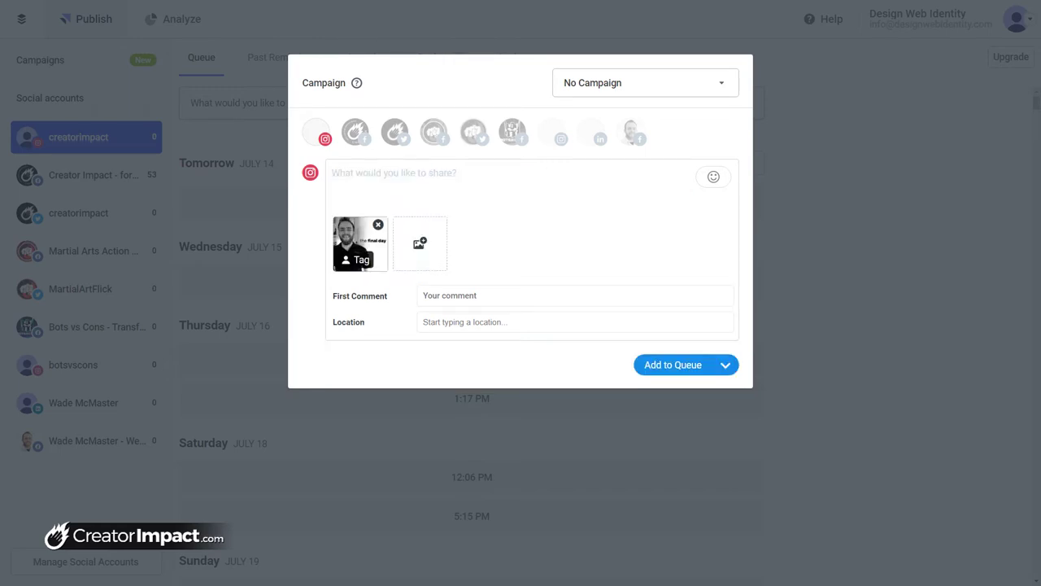
Paste the copied caption about the last day as an employee, including its hashtags, into the post and read it through.
left_click(368, 174)
right_click(368, 175)
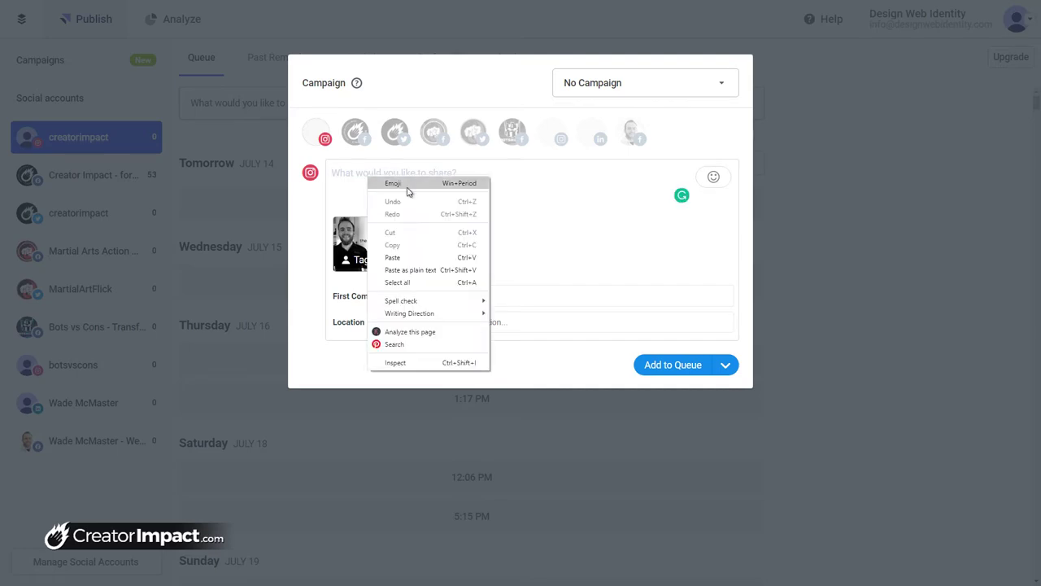
left_click(412, 256)
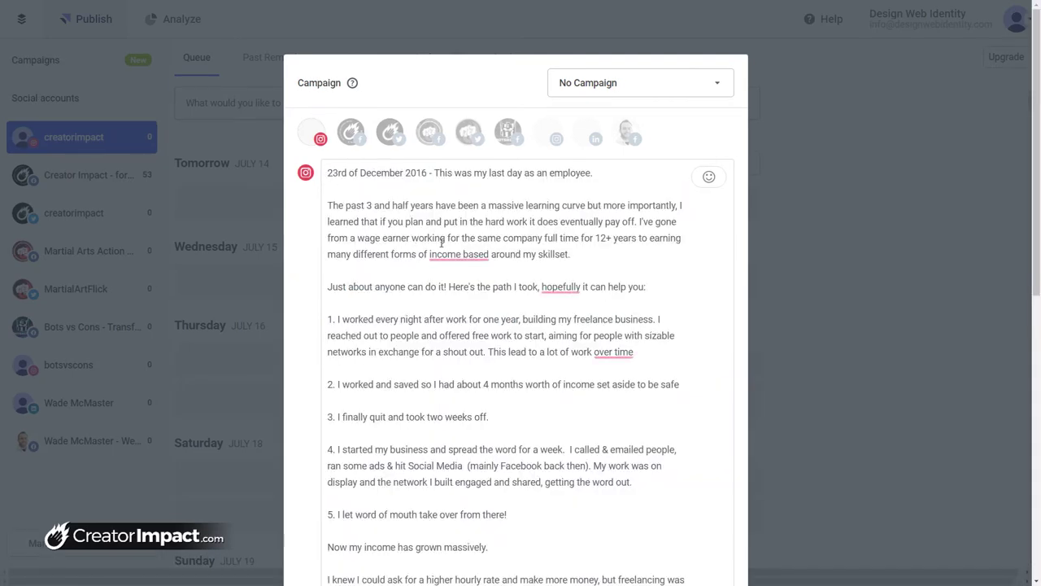
scroll(441, 242, "down", 7)
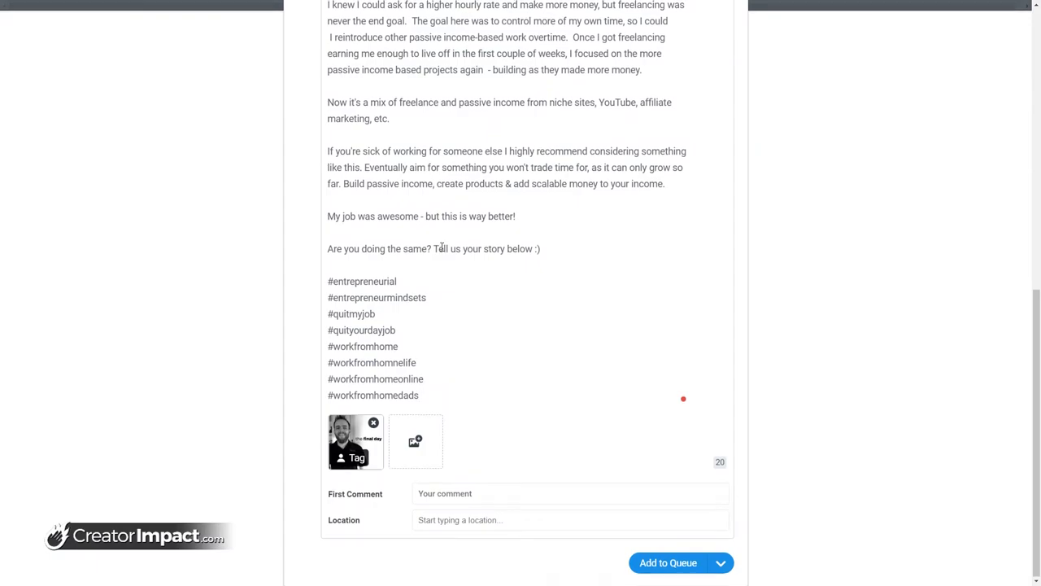
scroll(442, 249, "up", 7)
scroll(416, 192, "down", 7)
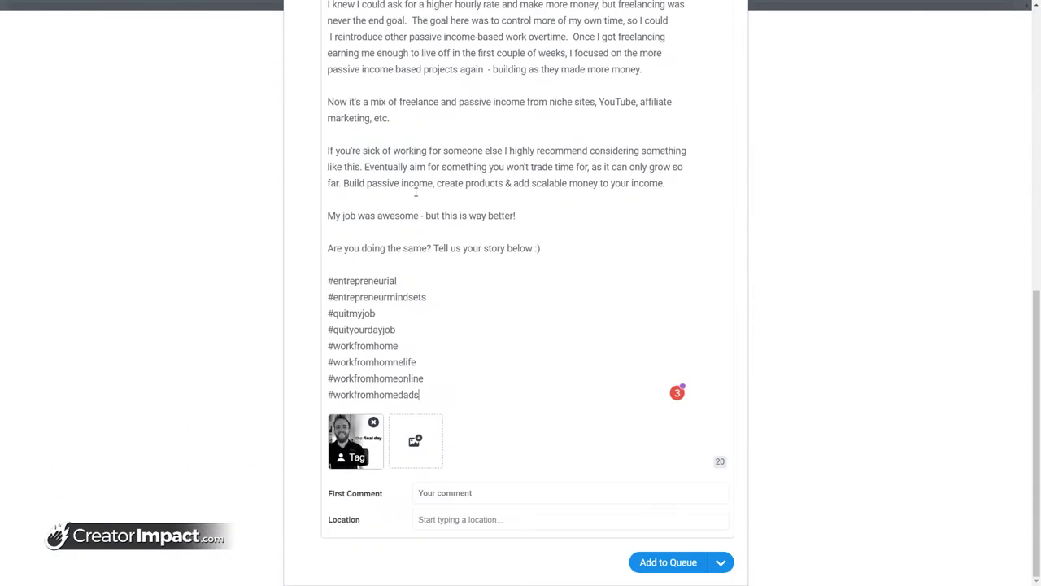
scroll(436, 456, "up", 3)
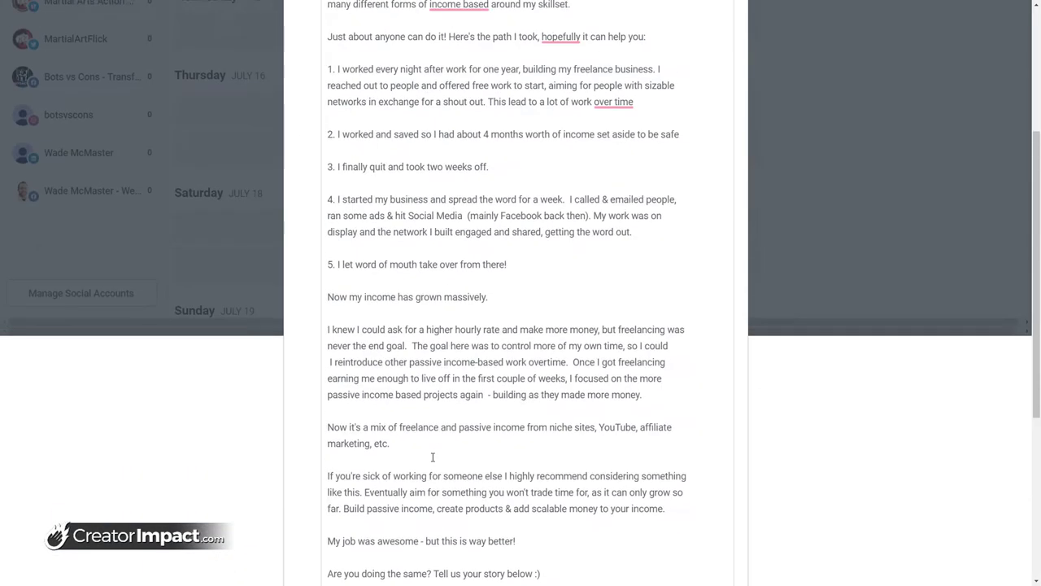
scroll(434, 474, "down", 4)
Enter the first comment "What's your story with quitting your job? Have you done it or are you planning to - leave a comment!".
left_click(452, 495)
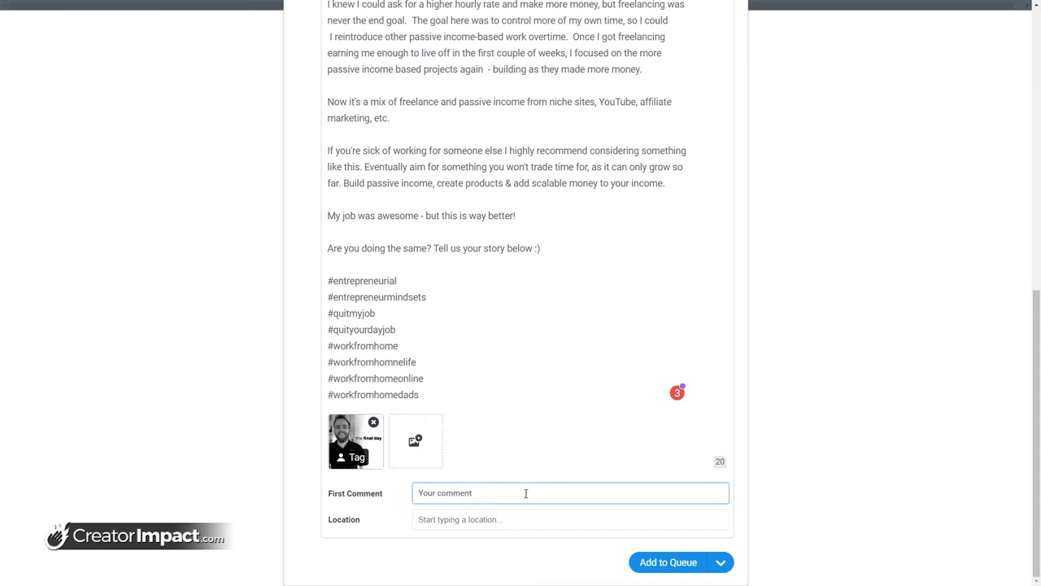
type("W")
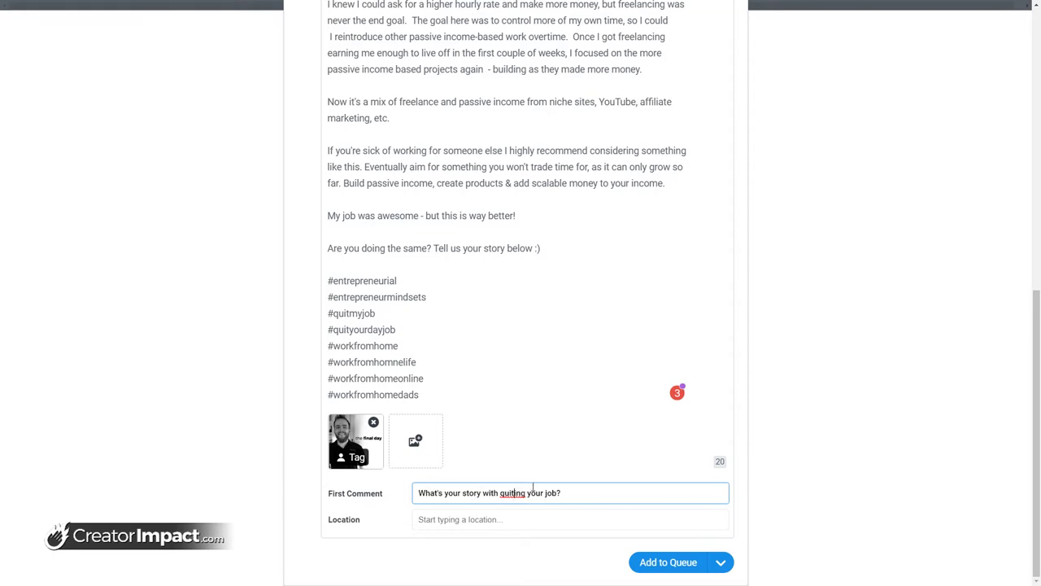
type("t")
key("BackSpace")
type("t")
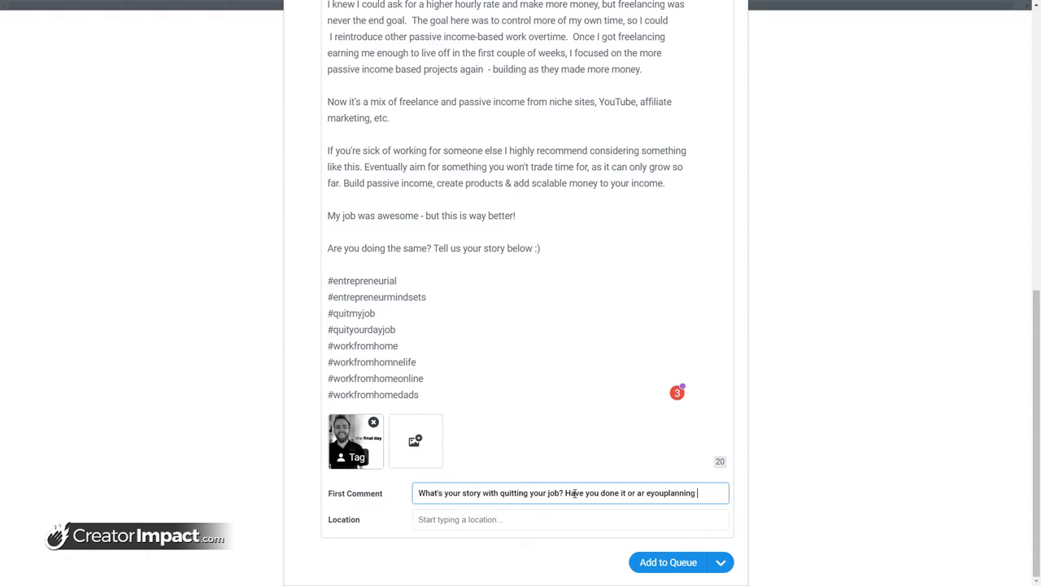
type("eave a comment!")
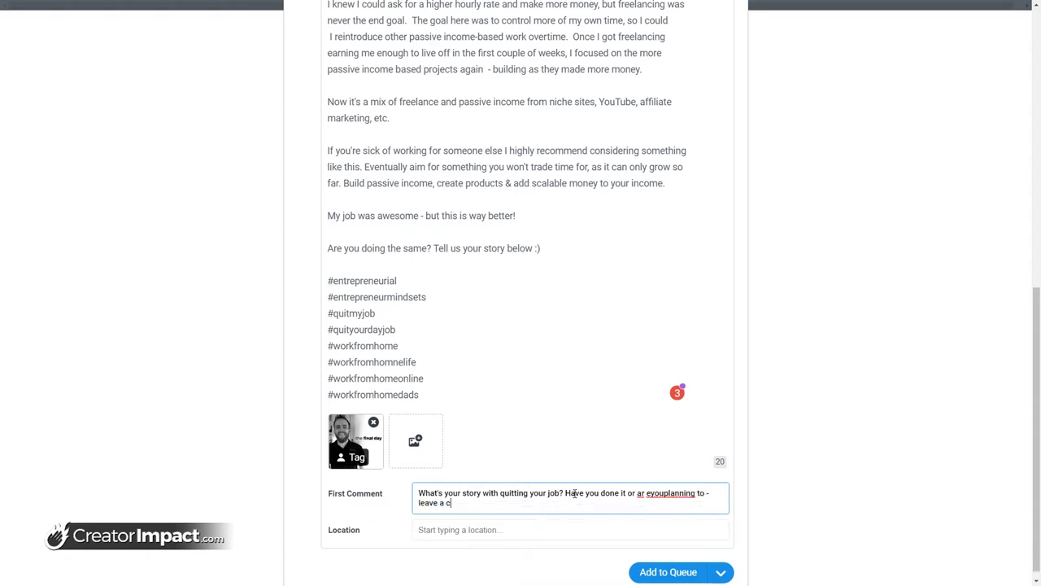
left_click(646, 493)
key("BackSpace")
left_click(663, 494)
Check the post's location field and review the whole post from the caption to the first comment.
left_click(454, 530)
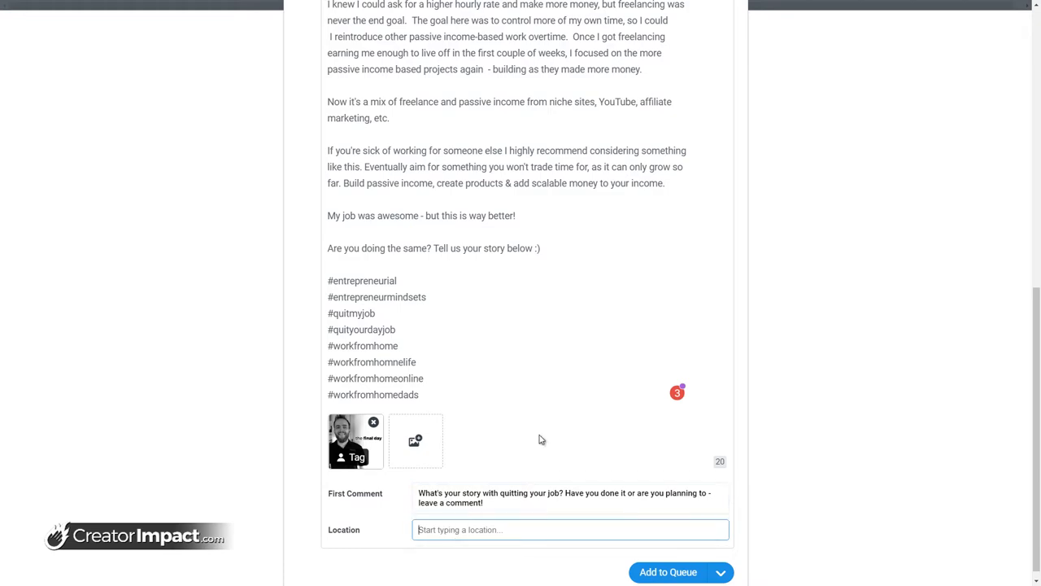
scroll(549, 397, "up", 10)
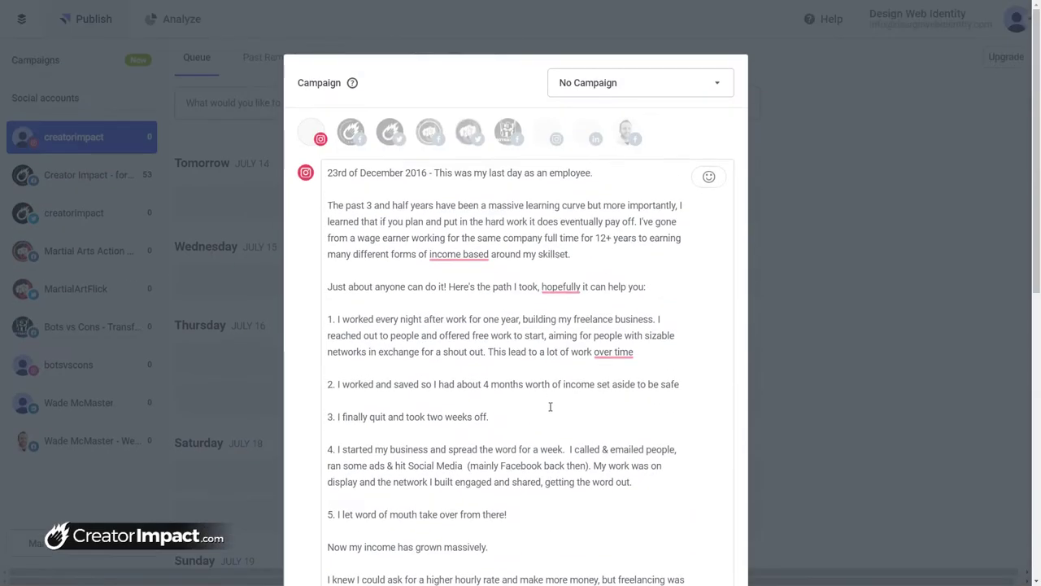
scroll(551, 407, "down", 10)
scroll(553, 409, "down", 1)
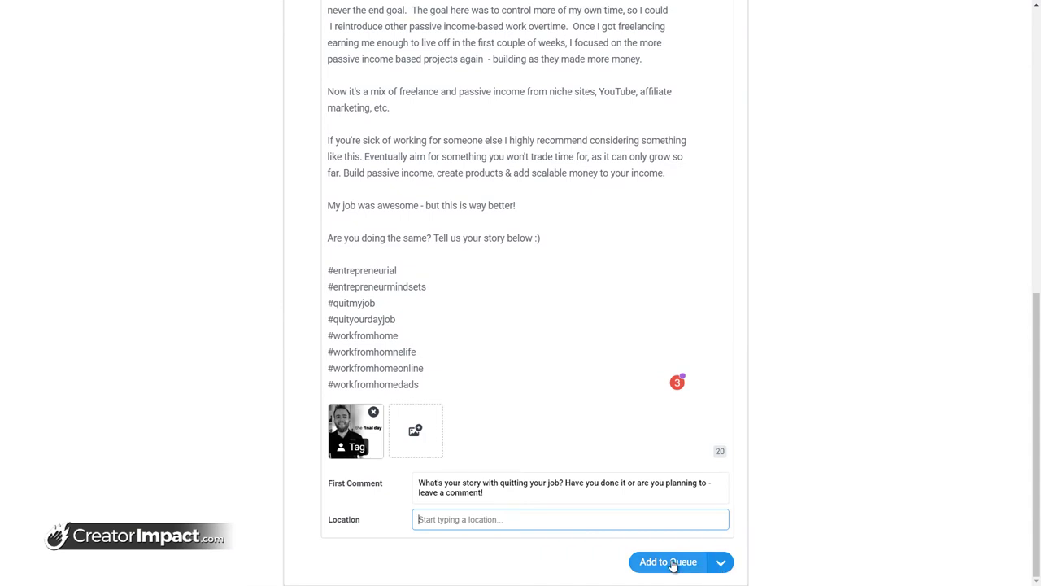
Check the custom date and time scheduling option, leave it unused and add the post to the creatorimpact queue.
left_click(722, 562)
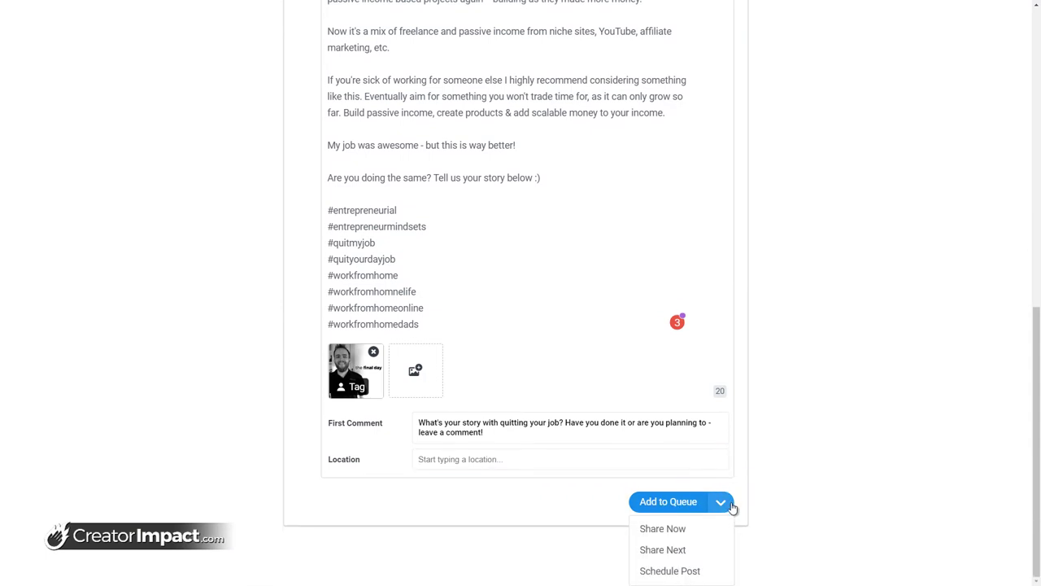
left_click(682, 573)
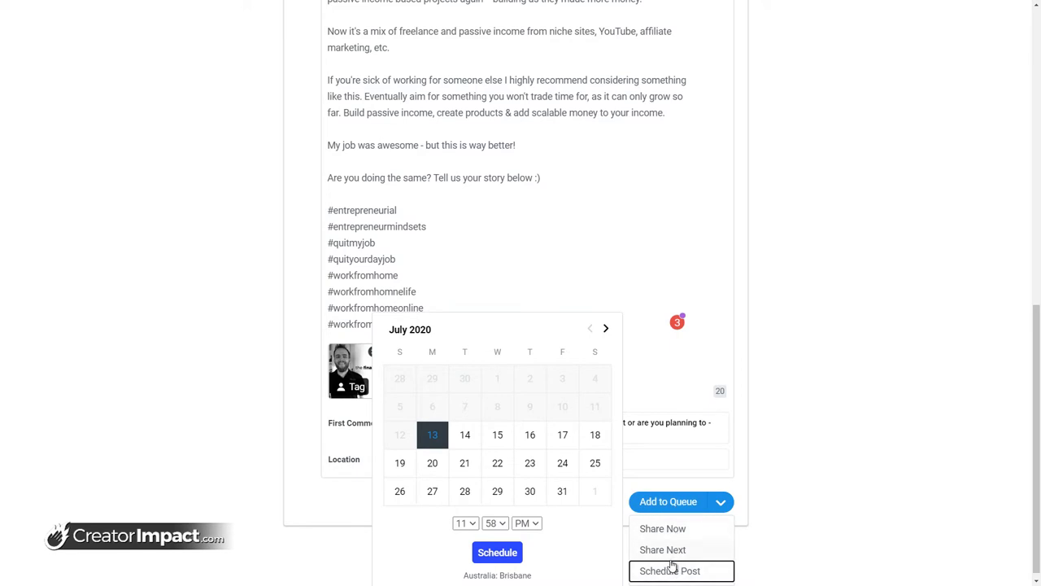
left_click(671, 476)
left_click(677, 561)
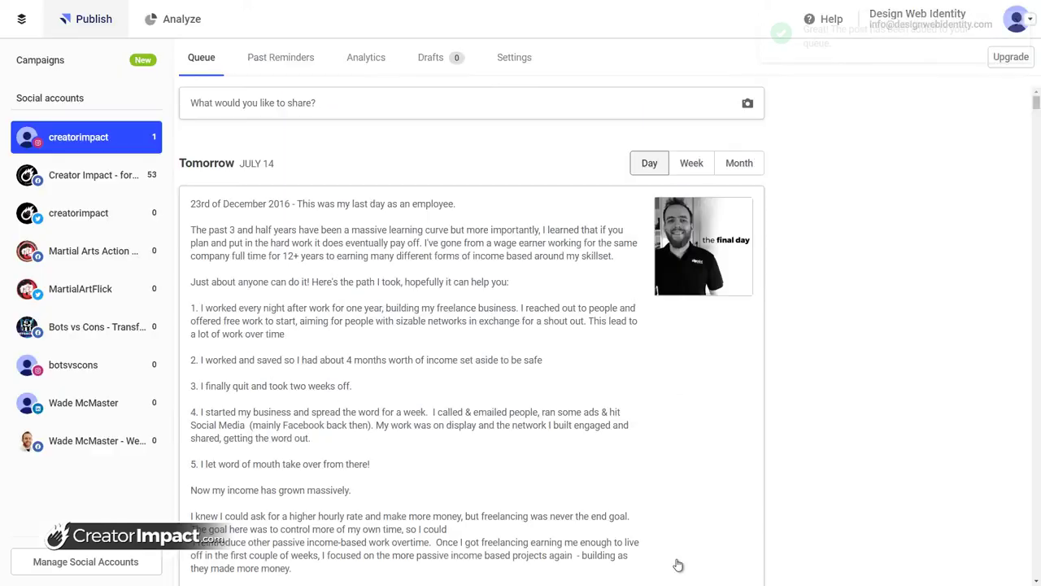
Review the queued "the final day" post, from its image and caption down to its hashtags and send time.
scroll(388, 275, "down", 2)
scroll(387, 284, "down", 3)
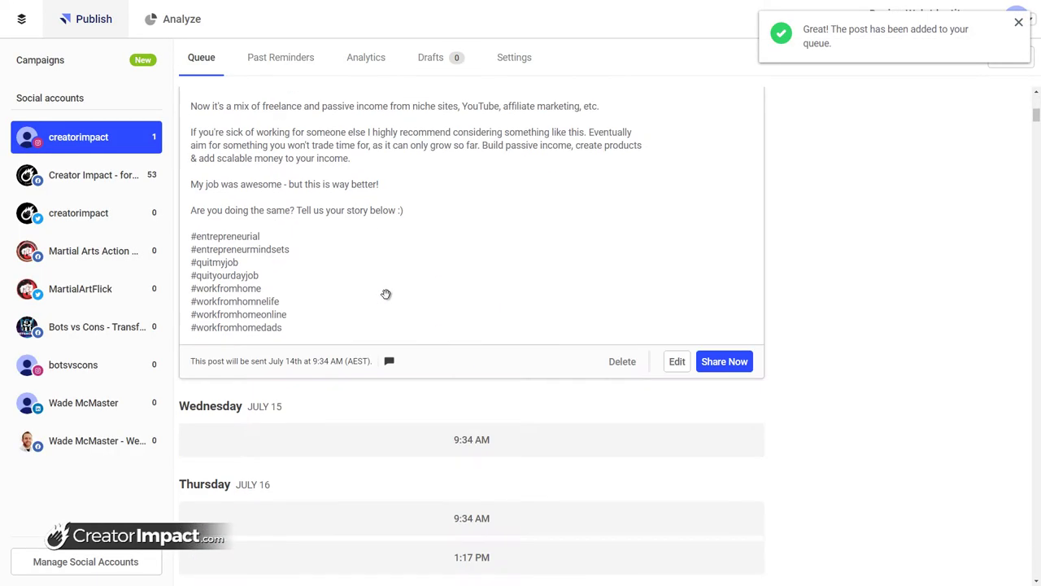
scroll(382, 358, "up", 5)
scroll(377, 362, "up", 1)
scroll(377, 361, "up", 2)
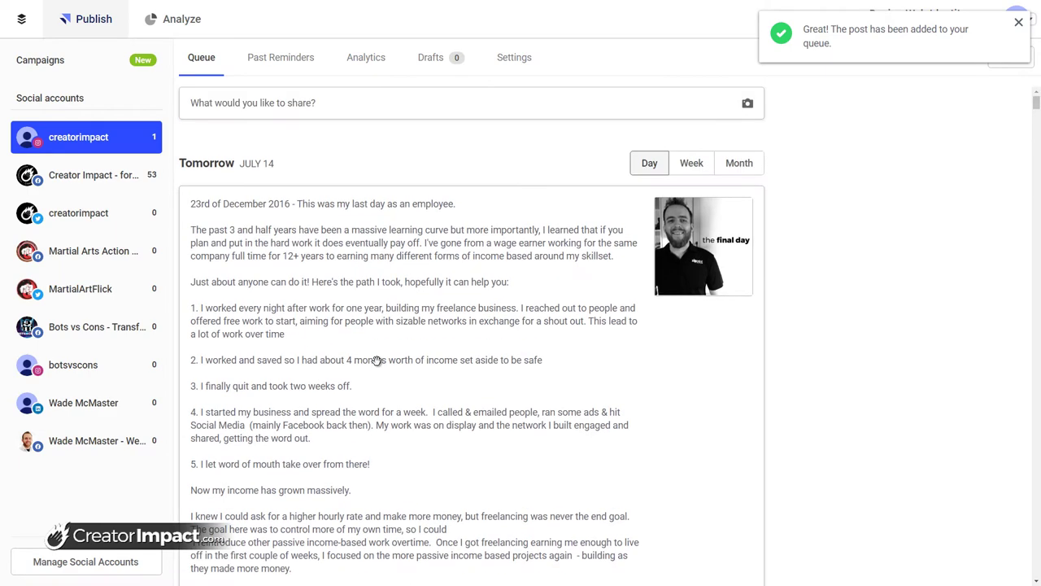
scroll(446, 309, "down", 2)
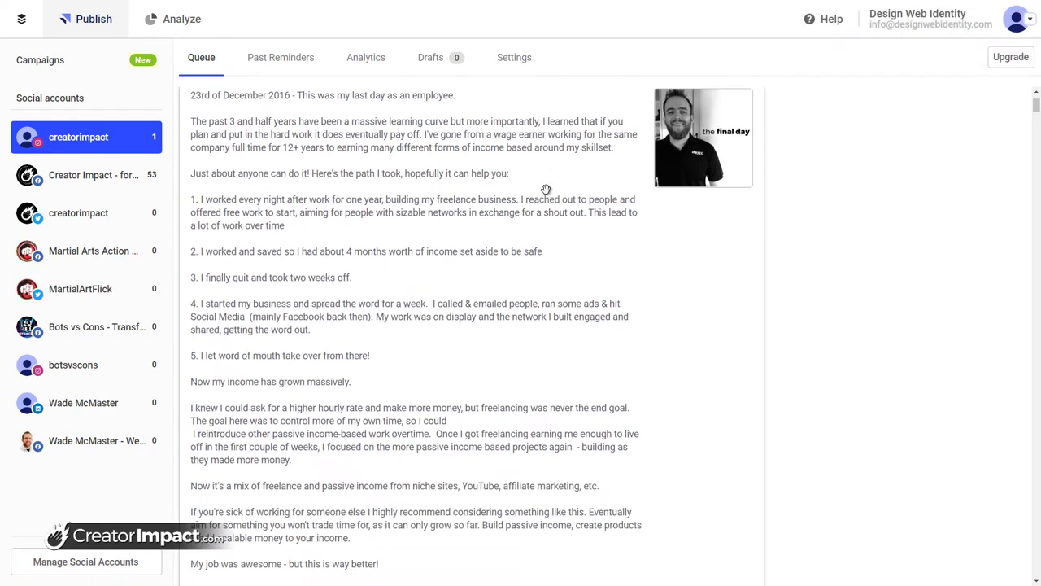
scroll(528, 298, "up", 2)
Reopen the queued post for editing, go through it to the first comment and location fields, and save it.
scroll(519, 309, "down", 8)
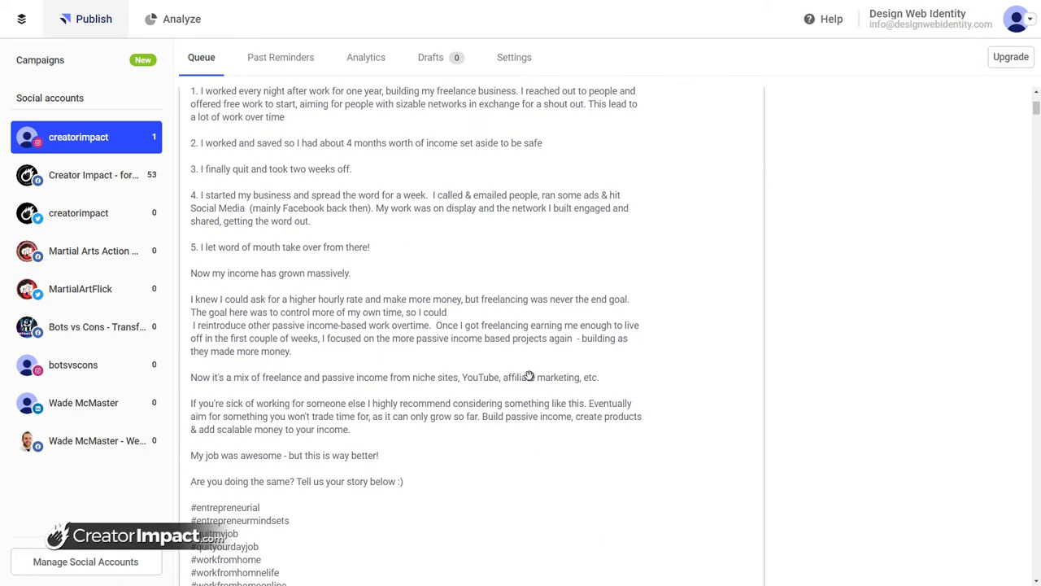
left_click(676, 417)
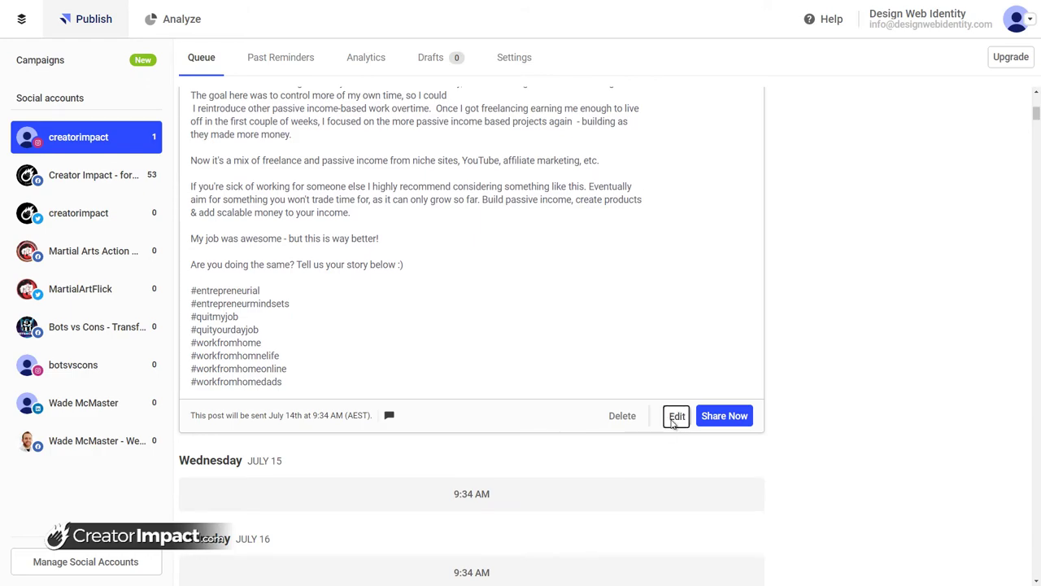
scroll(473, 231, "down", 2)
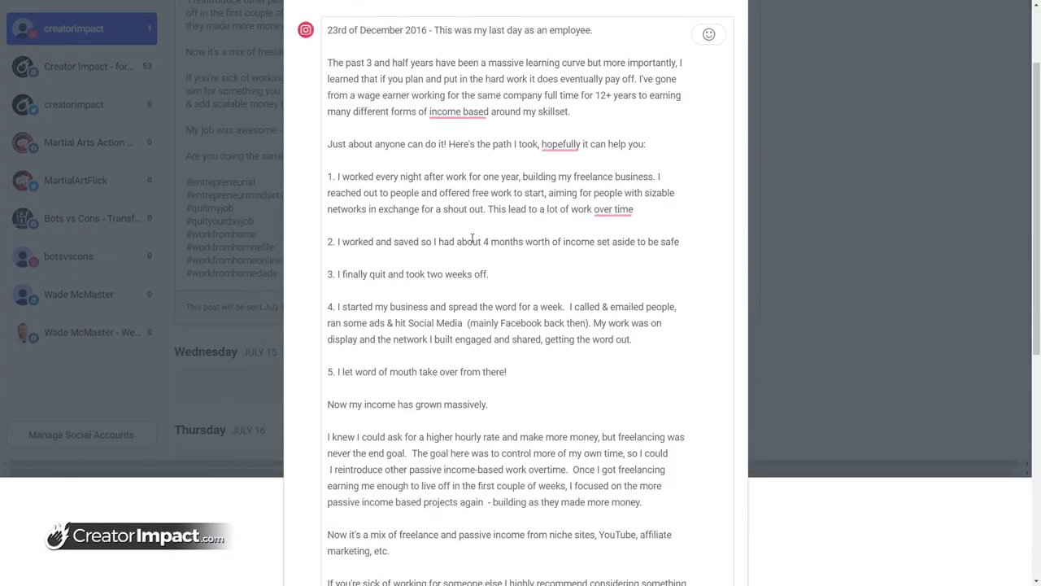
scroll(473, 236, "down", 5)
scroll(472, 238, "down", 1)
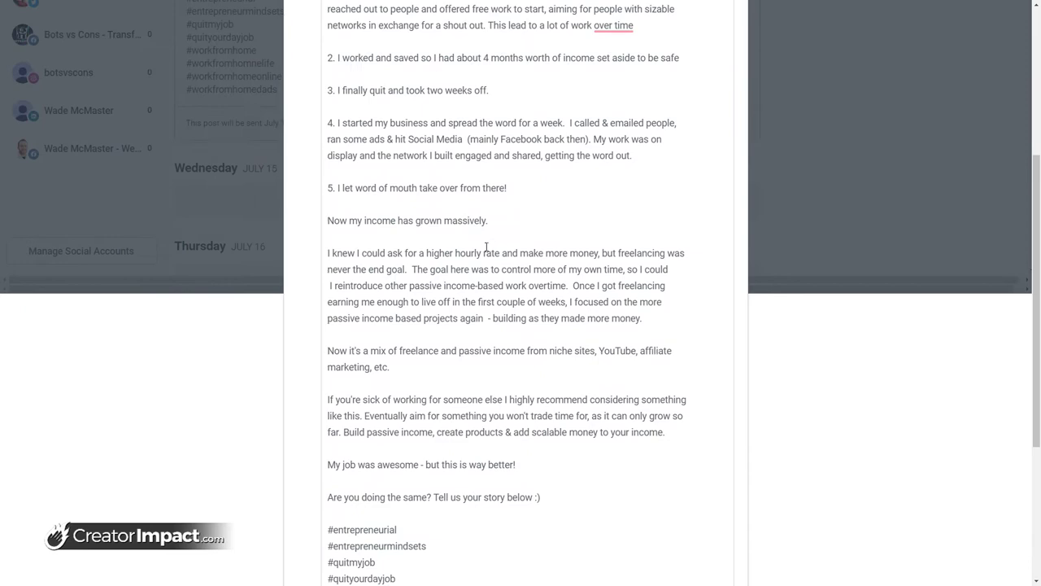
scroll(486, 247, "down", 3)
left_click(704, 561)
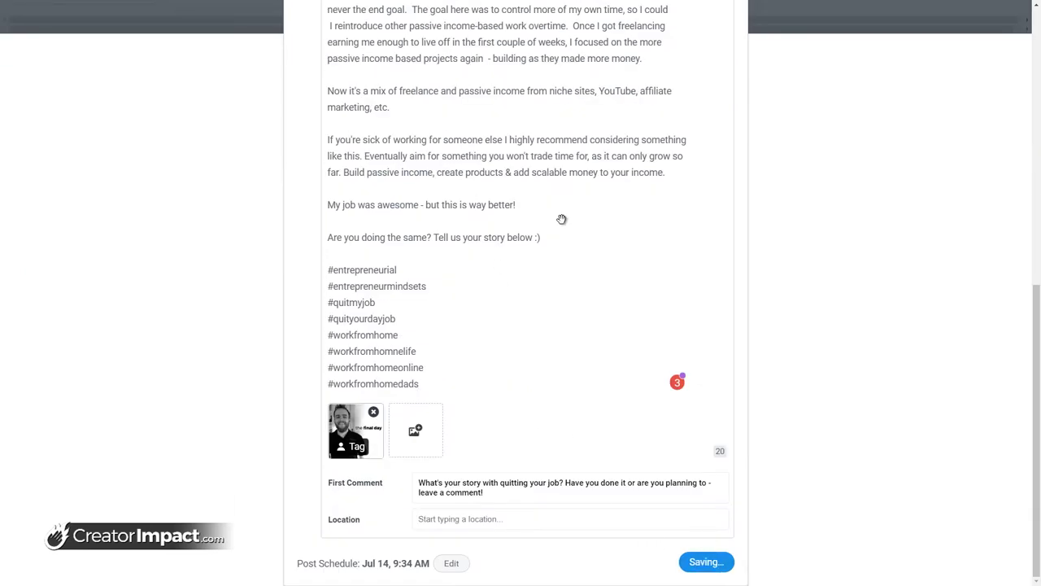
Share the queued "the final day" post to Instagram immediately instead of waiting for its scheduled time.
scroll(615, 284, "up", 5)
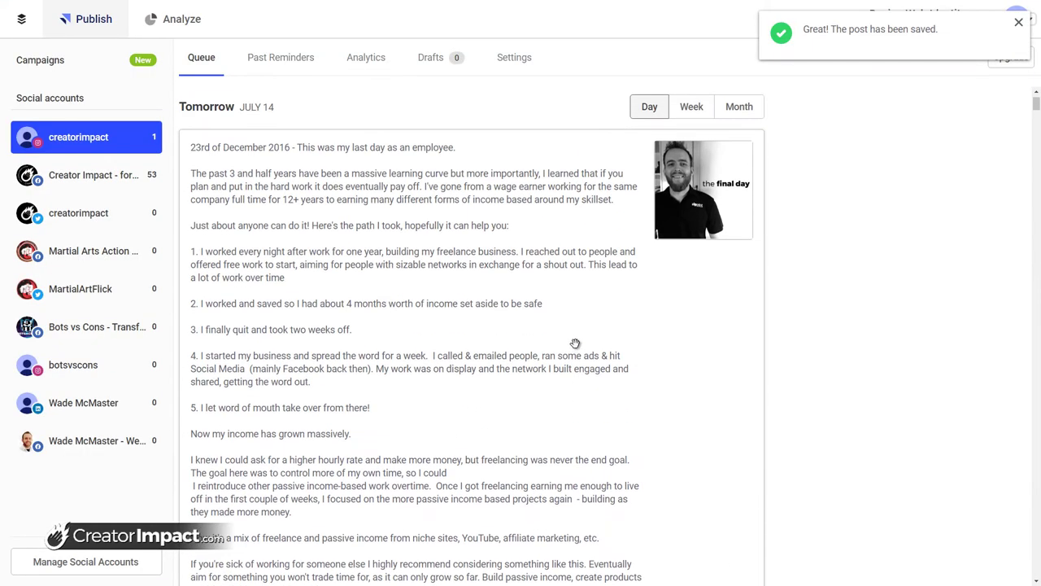
scroll(576, 343, "down", 5)
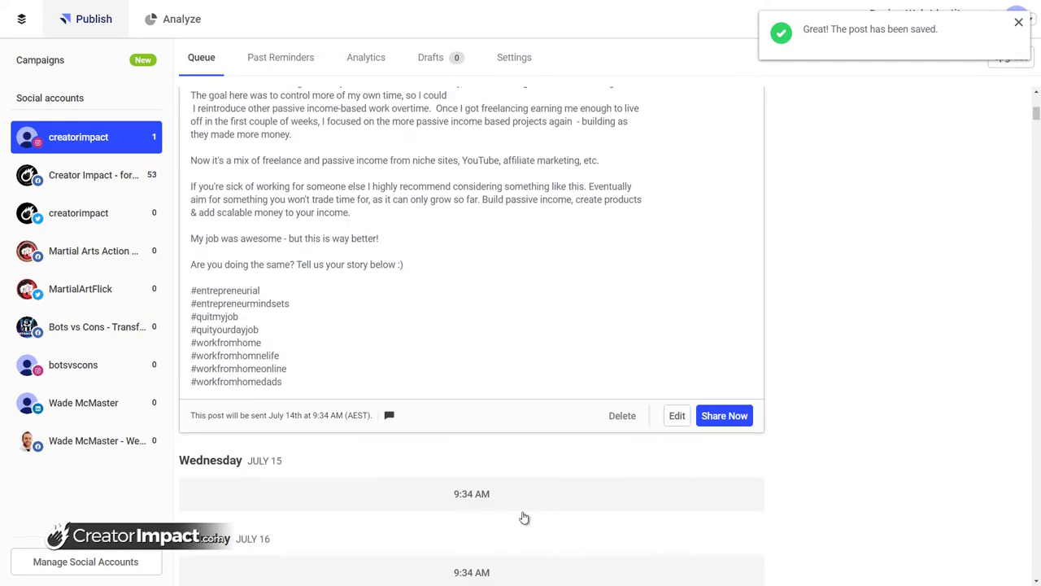
left_click(725, 418)
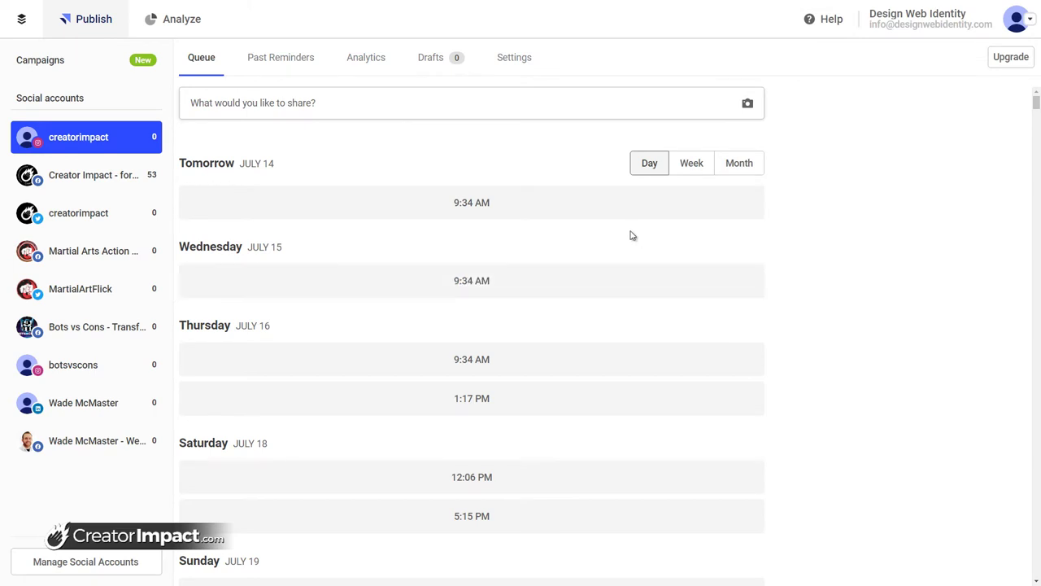
Leave full screen, open Instagram in a new browser tab and view the creatorimpact profile to check for the shared post.
mouse_move(570, 5)
key("F11")
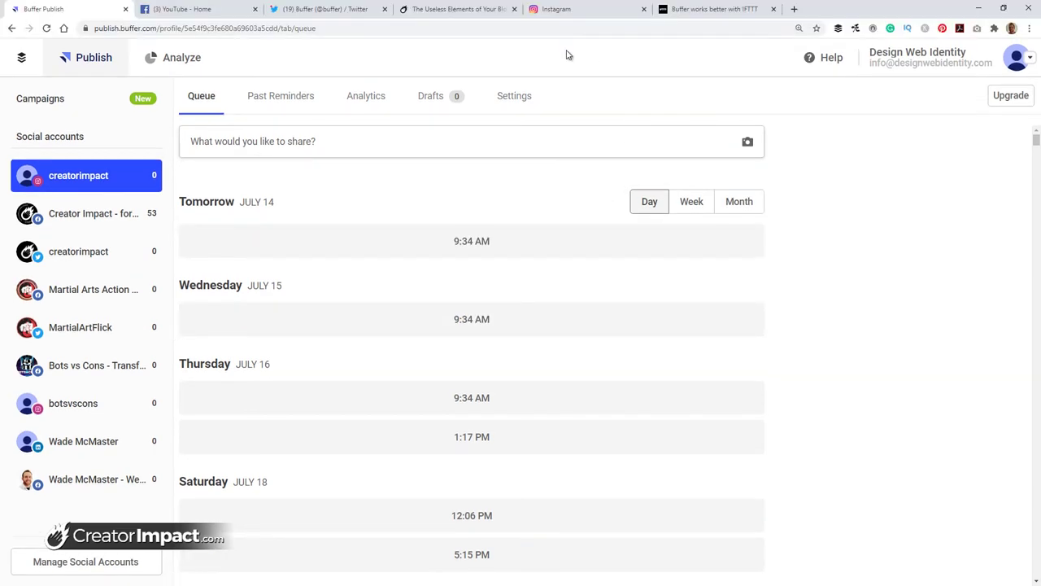
left_click(791, 11)
type("insta")
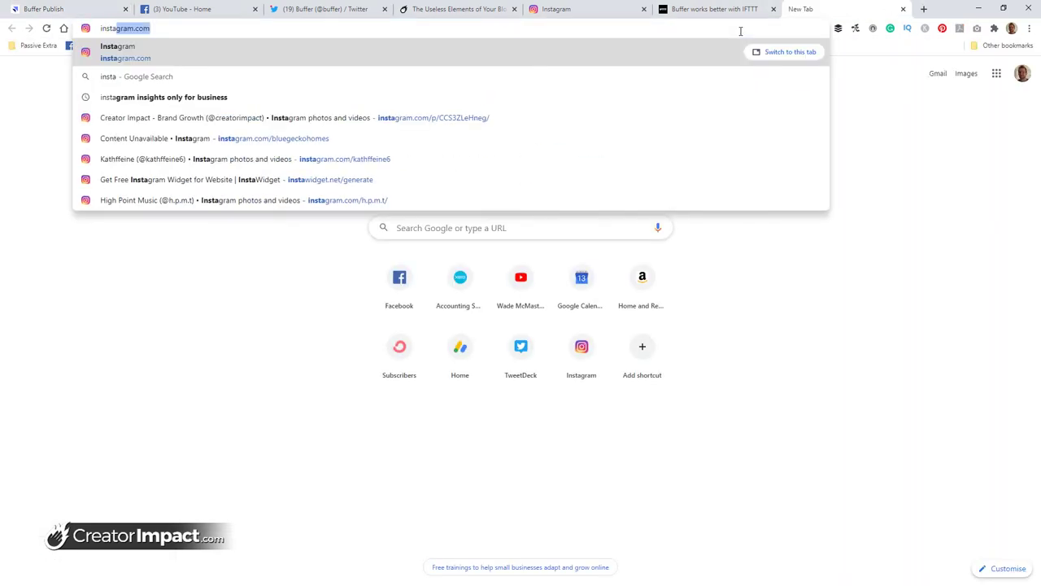
key("Return")
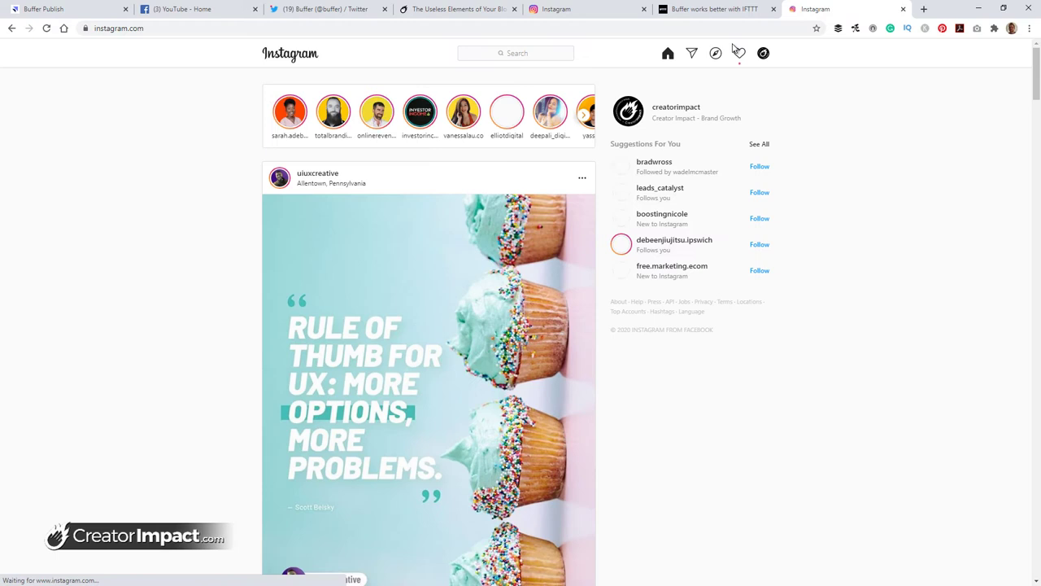
left_click(763, 54)
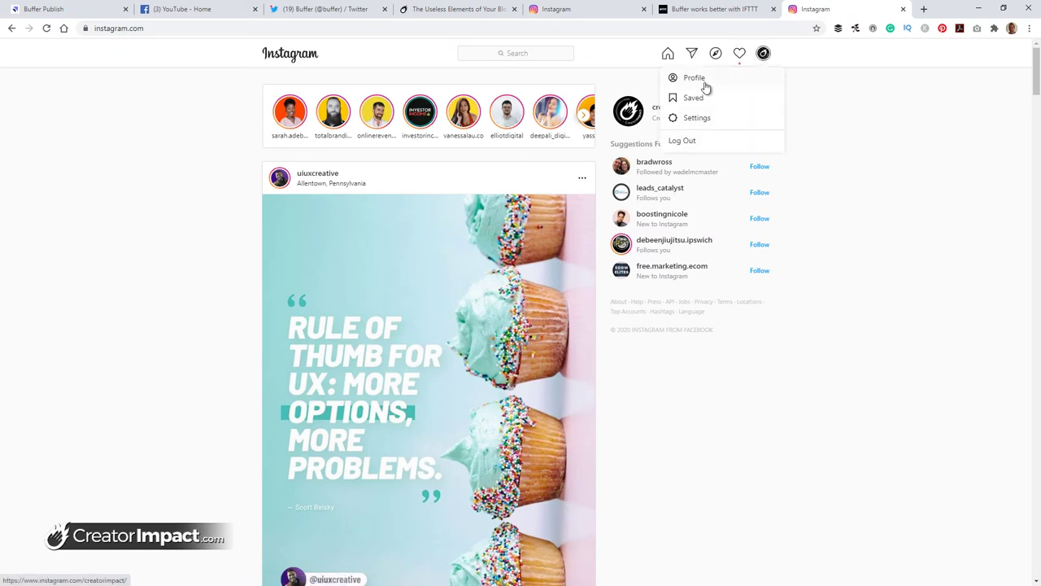
left_click(734, 81)
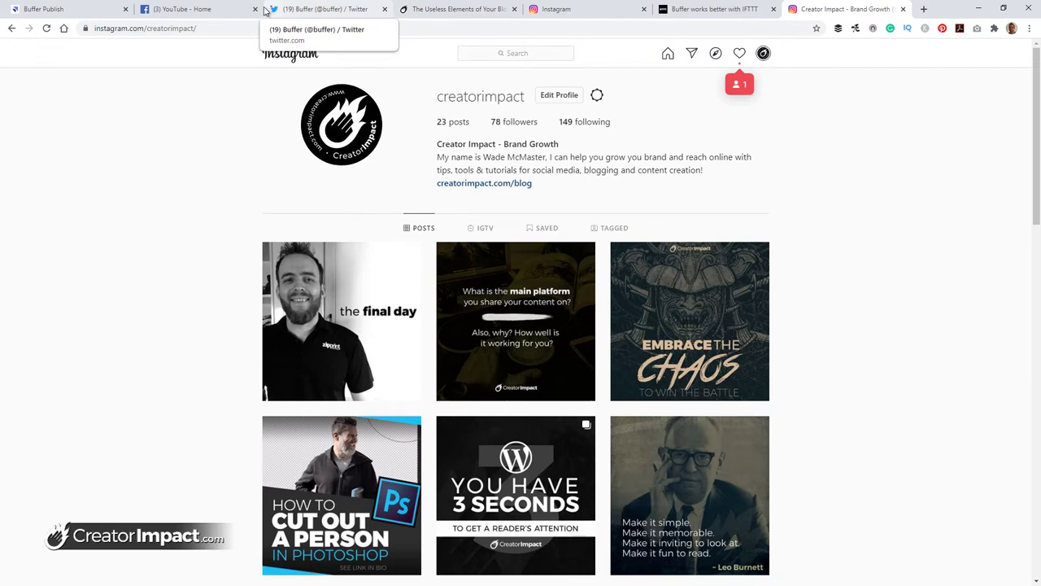
Switch back to Buffer and look through the Creator Impact Facebook page's queue, then bring up its week calendar.
left_click(49, 10)
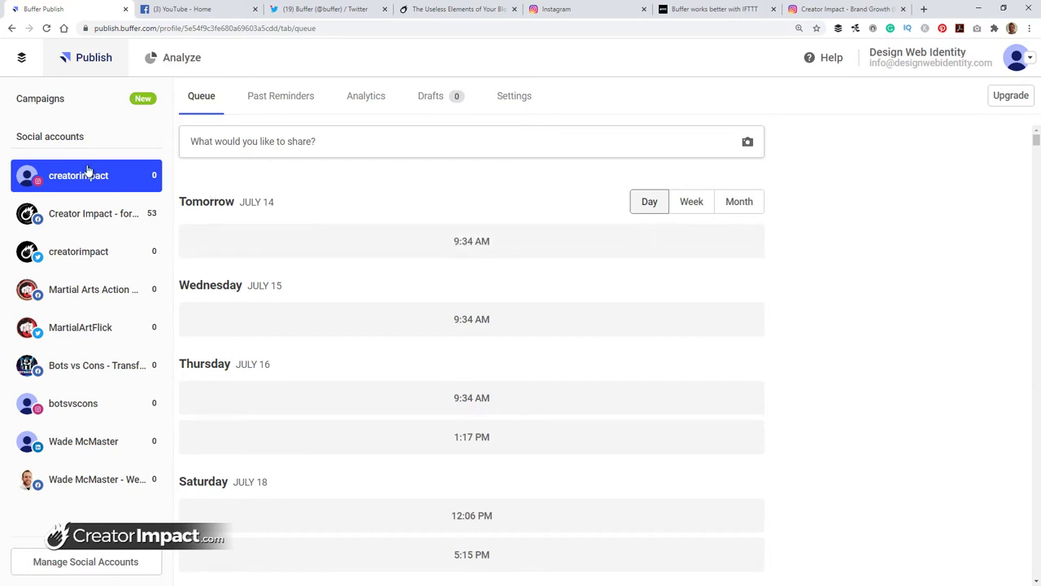
left_click(88, 213)
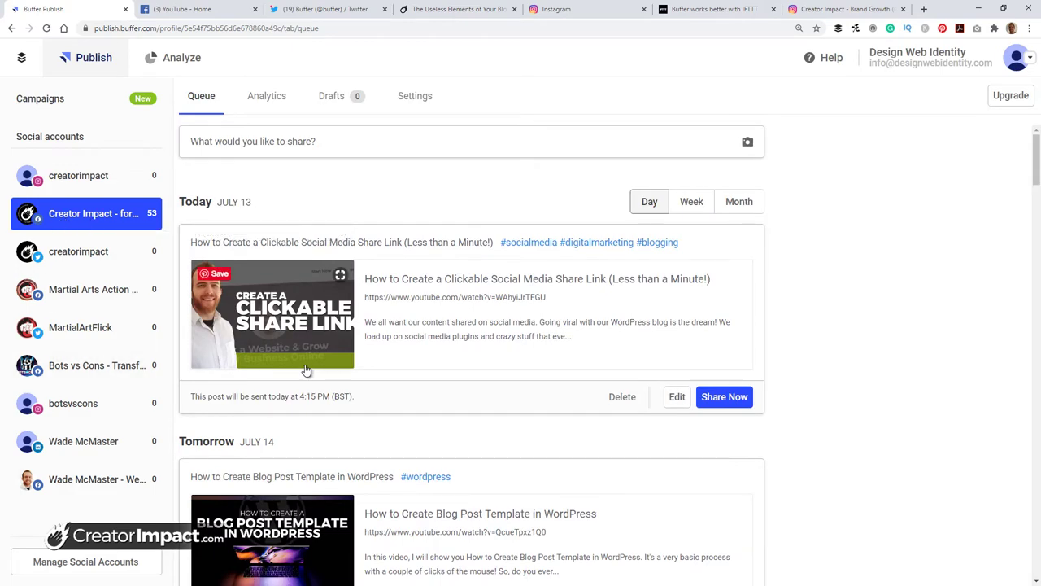
scroll(356, 286, "down", 5)
scroll(353, 302, "down", 8)
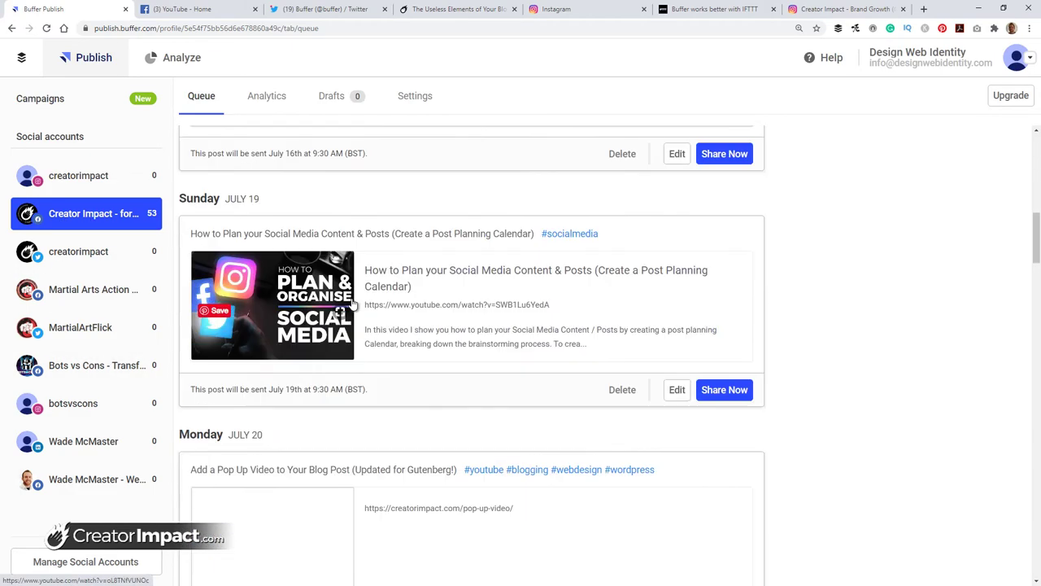
scroll(344, 304, "up", 10)
scroll(320, 295, "up", 2)
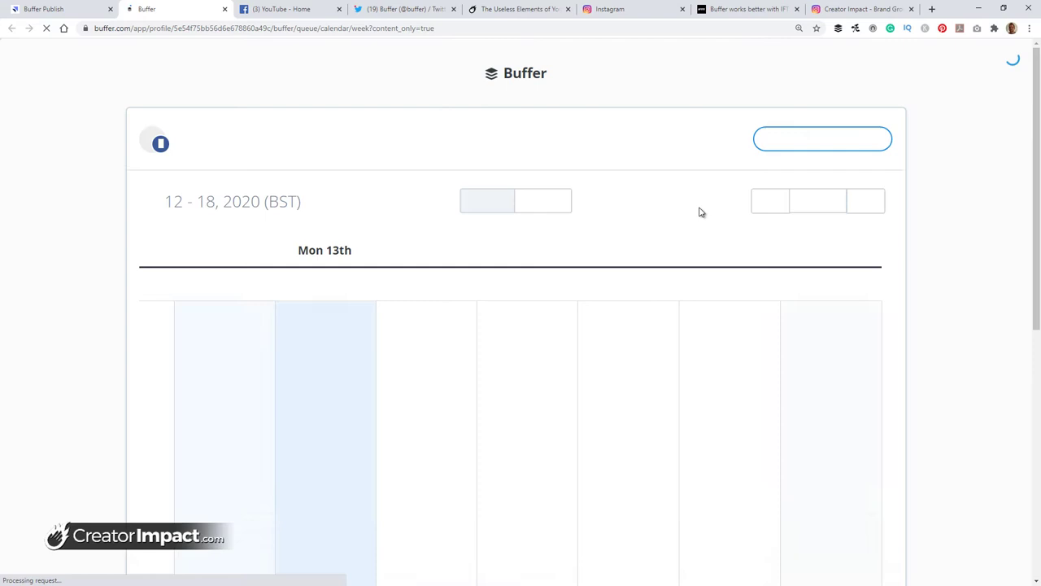
Try to reschedule the "Improving blog d..." post on Thursday 16th to 12:37 PM in the week calendar.
scroll(372, 235, "down", 1)
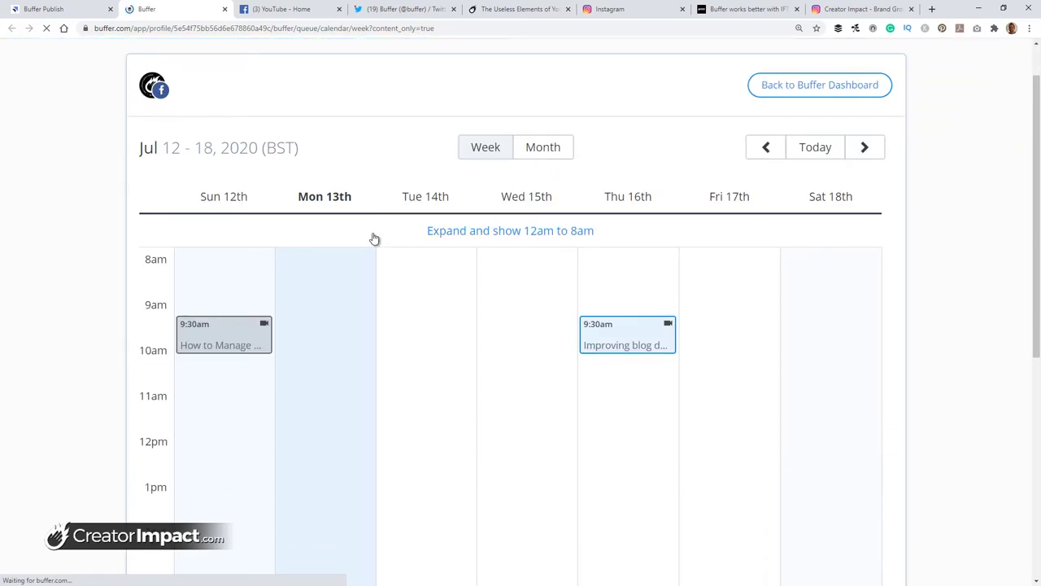
mouse_move(199, 334)
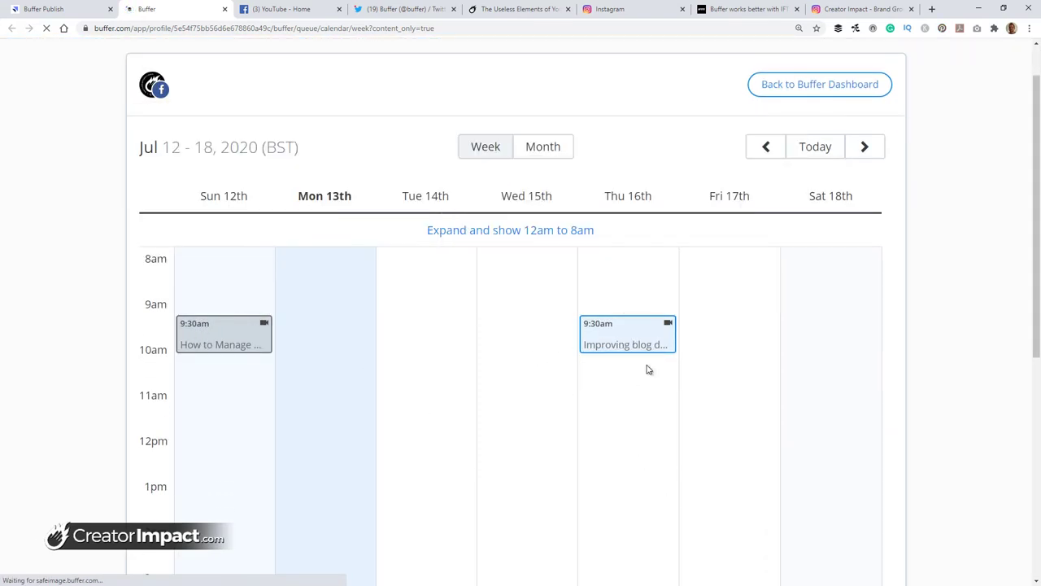
left_click_drag(618, 339, 607, 479)
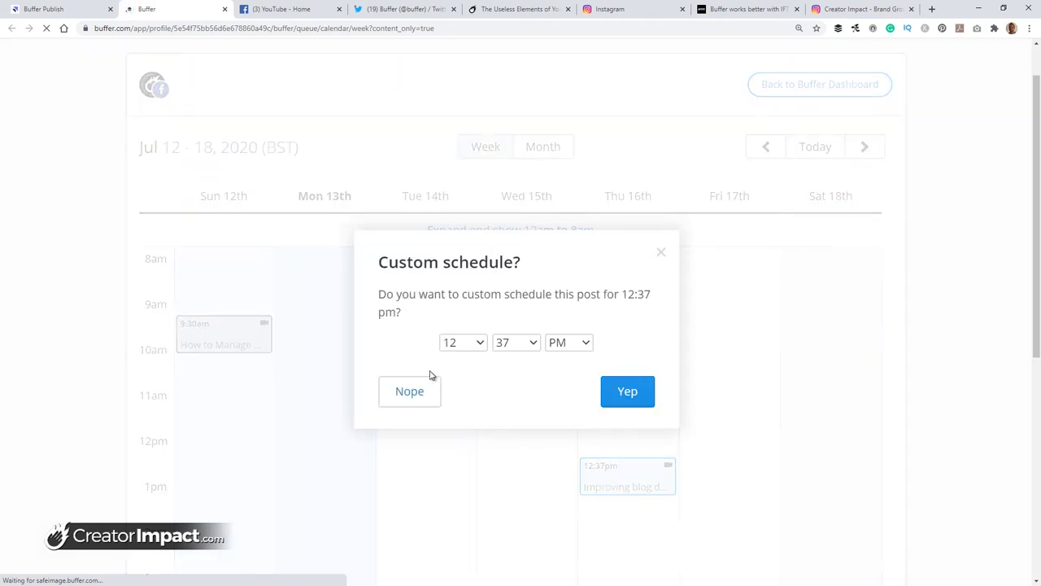
left_click(660, 253)
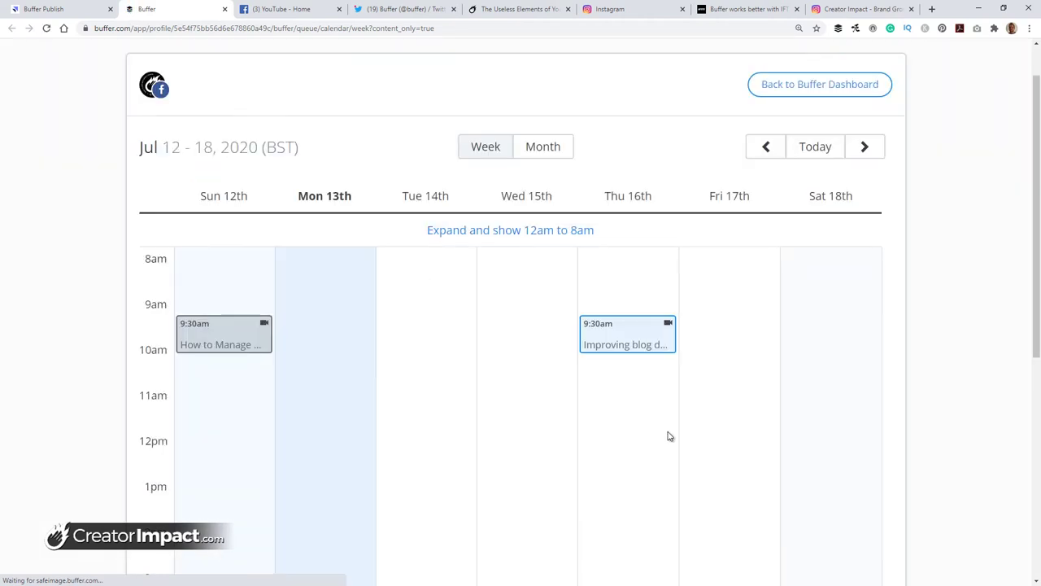
left_click_drag(720, 343, 628, 334)
left_click(661, 253)
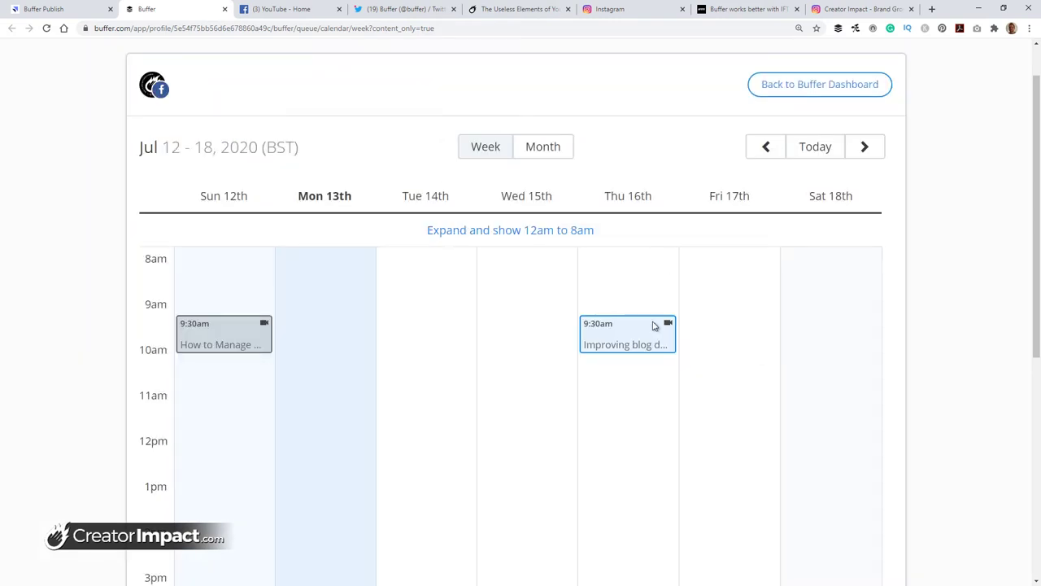
Look over the rest of the week calendar and switch the calendar to the month view.
scroll(516, 340, "down", 4)
scroll(422, 355, "up", 5)
scroll(382, 285, "down", 1)
scroll(488, 243, "up", 2)
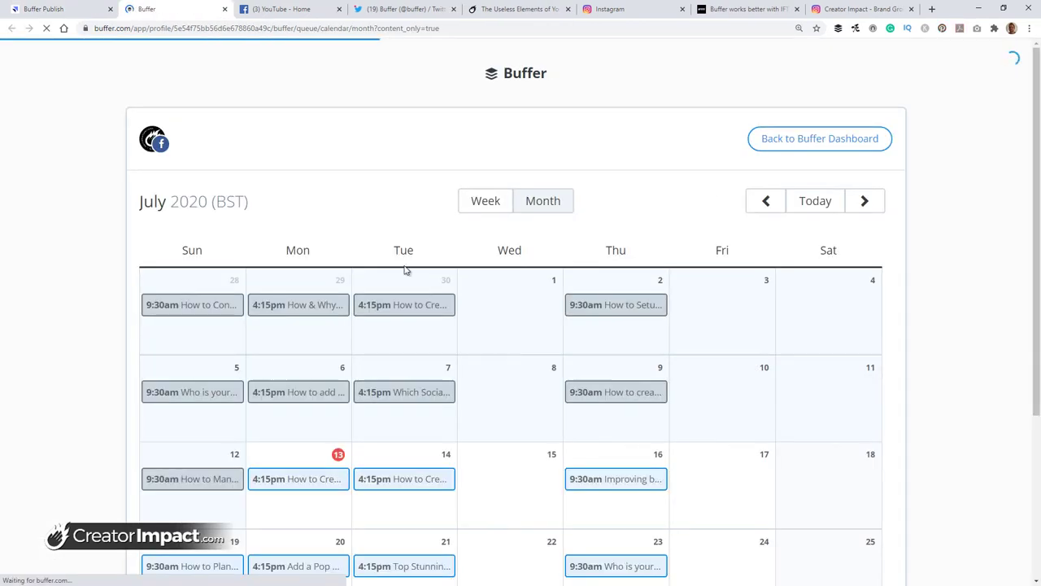
Move the "Top Stunnin..." post from July 21 to July 22 with a custom schedule of 07:48 PM.
scroll(272, 333, "down", 3)
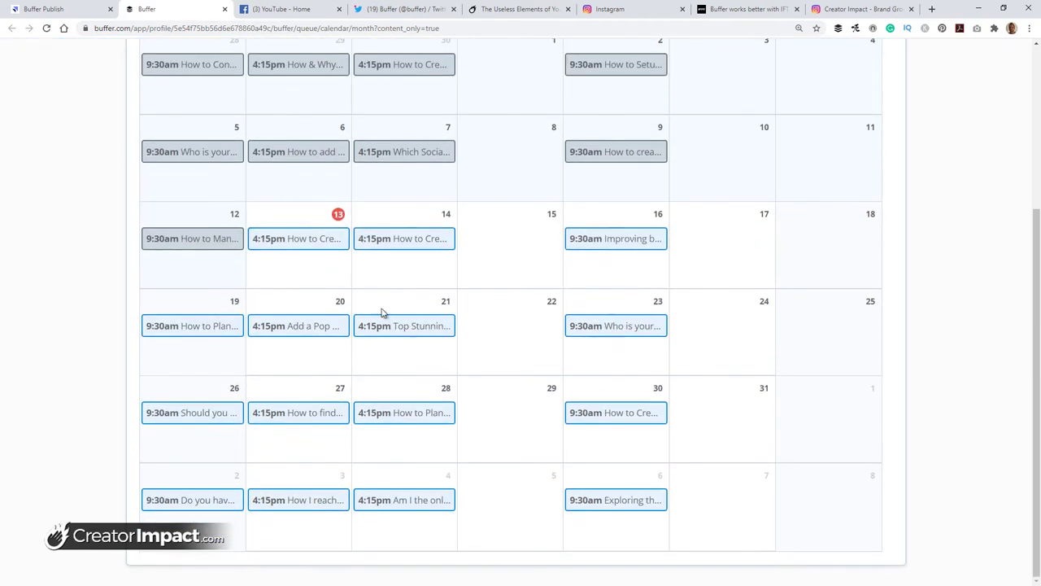
left_click_drag(410, 327, 503, 355)
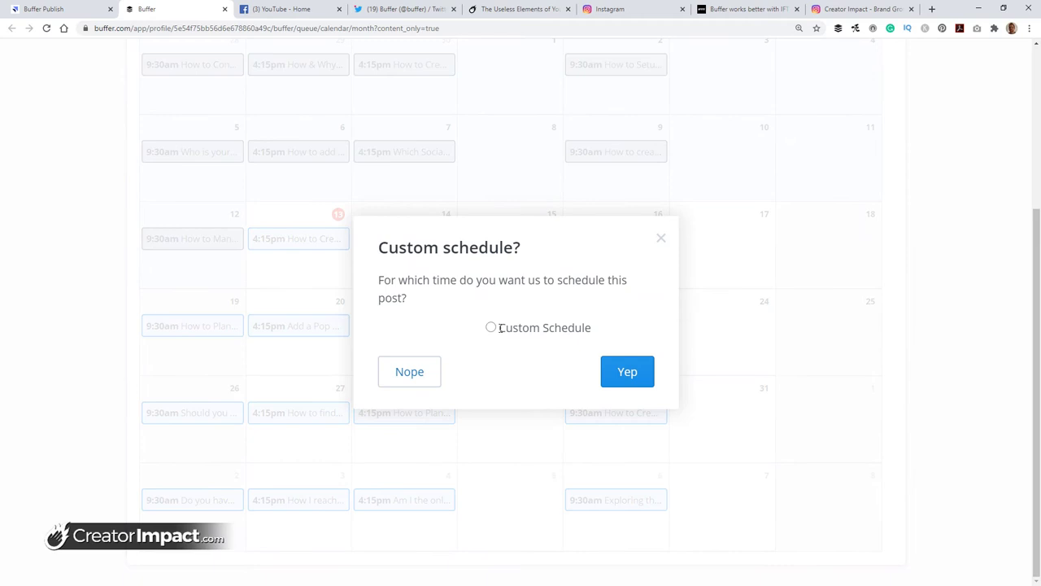
left_click(492, 329)
left_click(477, 359)
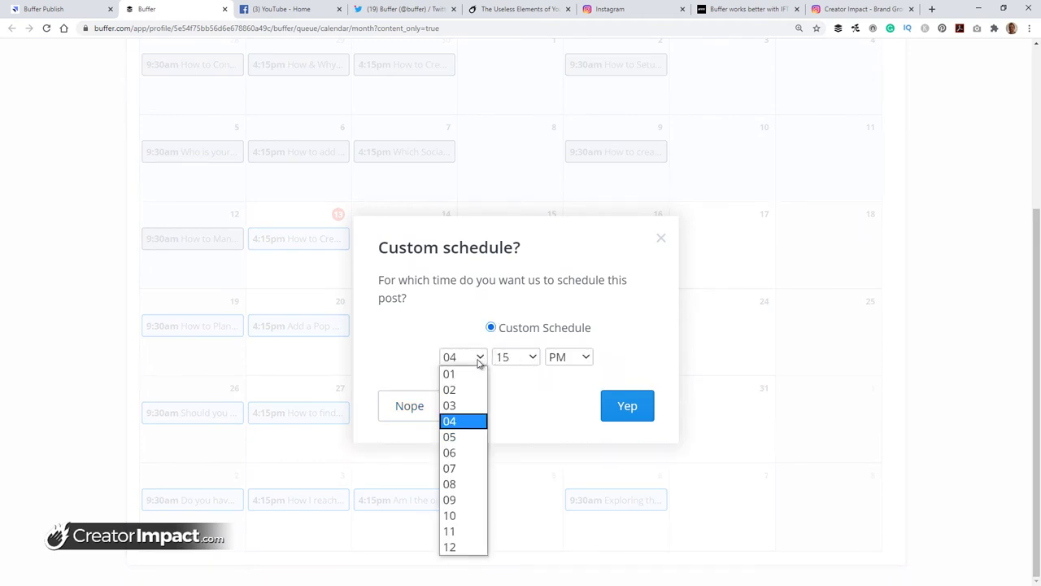
left_click(468, 469)
left_click(521, 360)
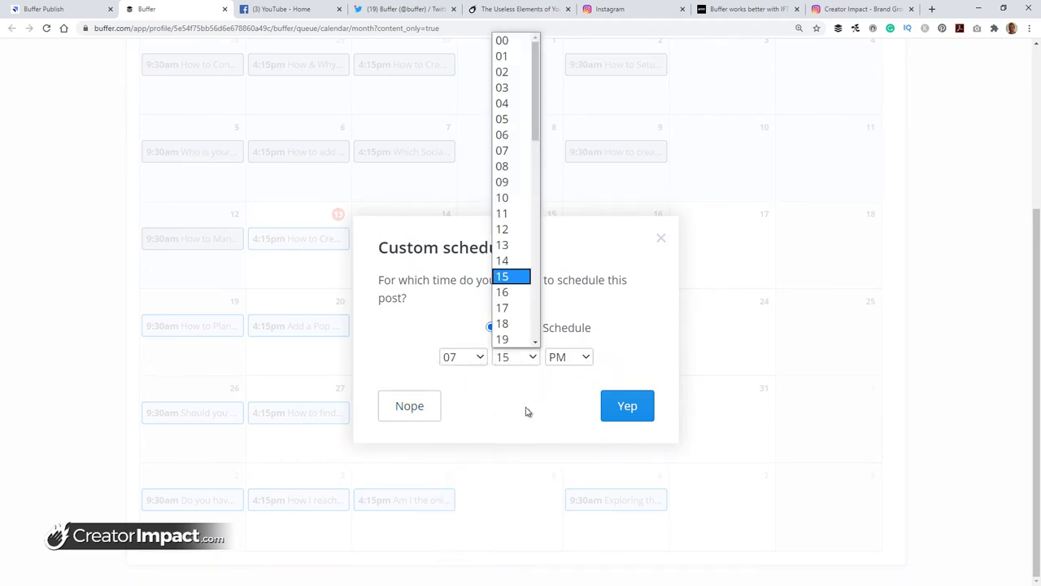
scroll(517, 285, "down", 5)
left_click(511, 254)
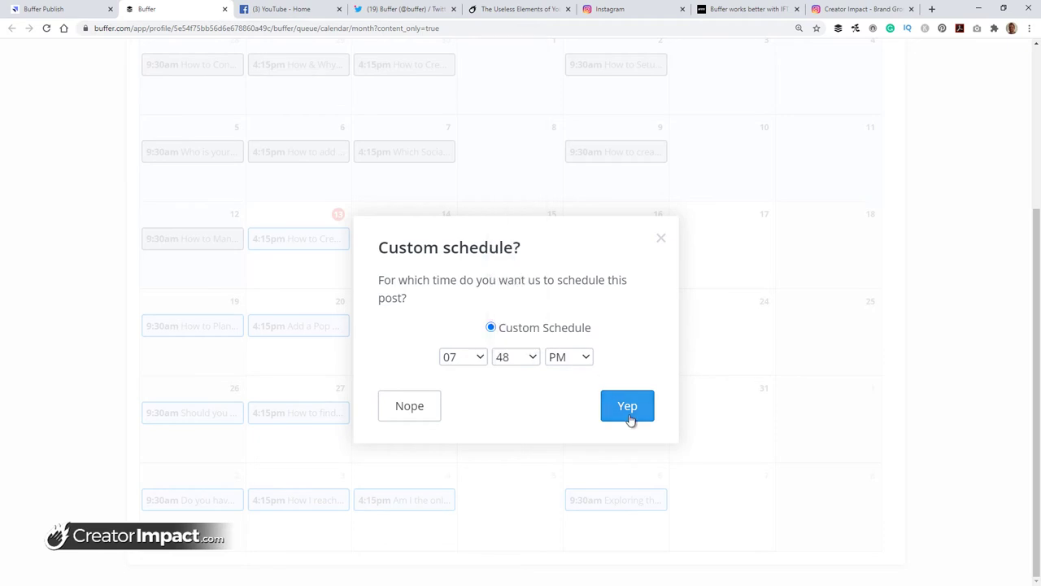
left_click(629, 417)
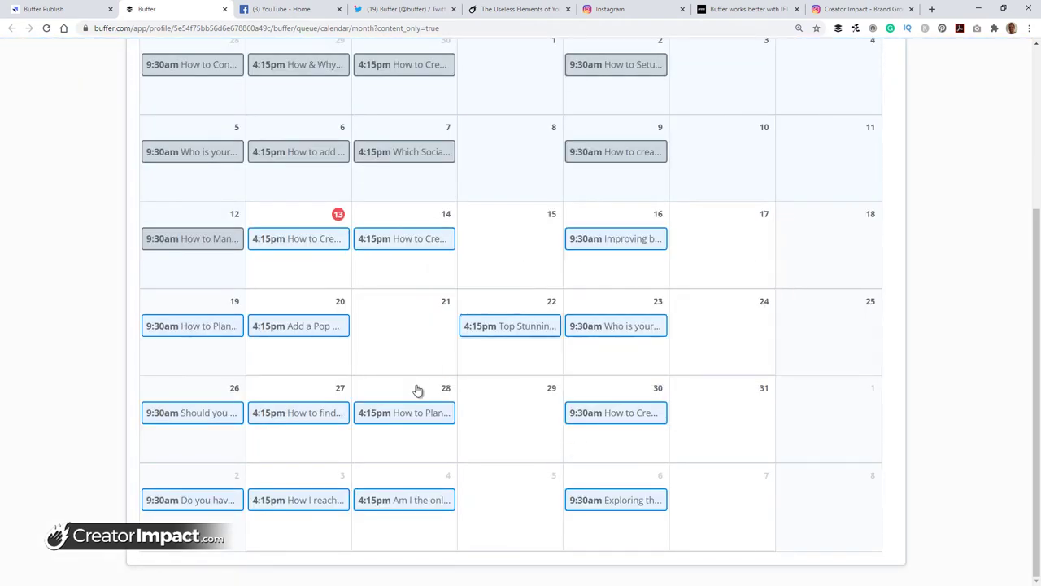
Review the rescheduled post and the rest of the July month calendar, and close the calendar to return to the publishing dashboard.
mouse_move(486, 335)
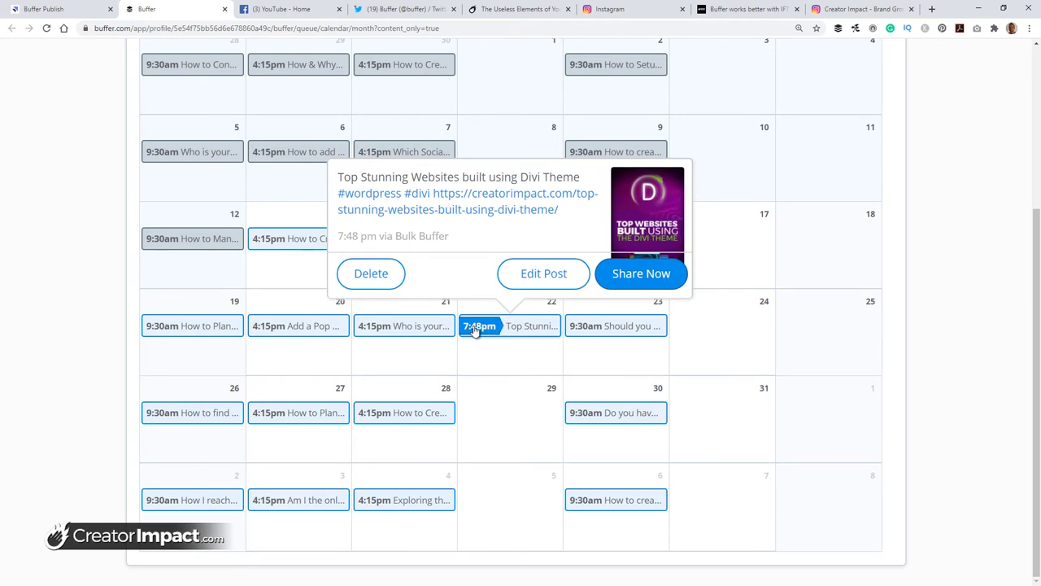
mouse_move(388, 421)
mouse_move(320, 400)
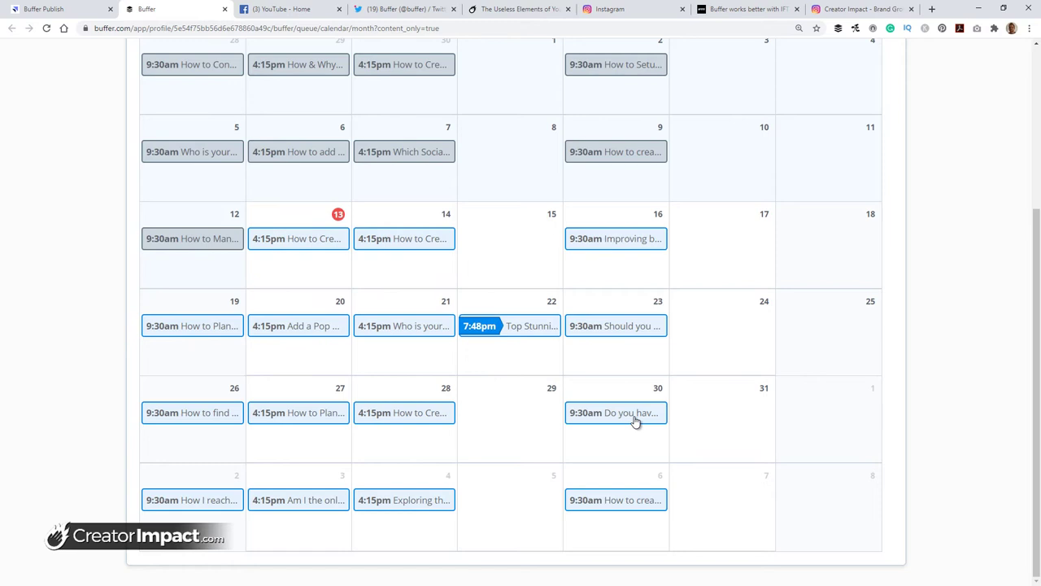
scroll(637, 423, "up", 3)
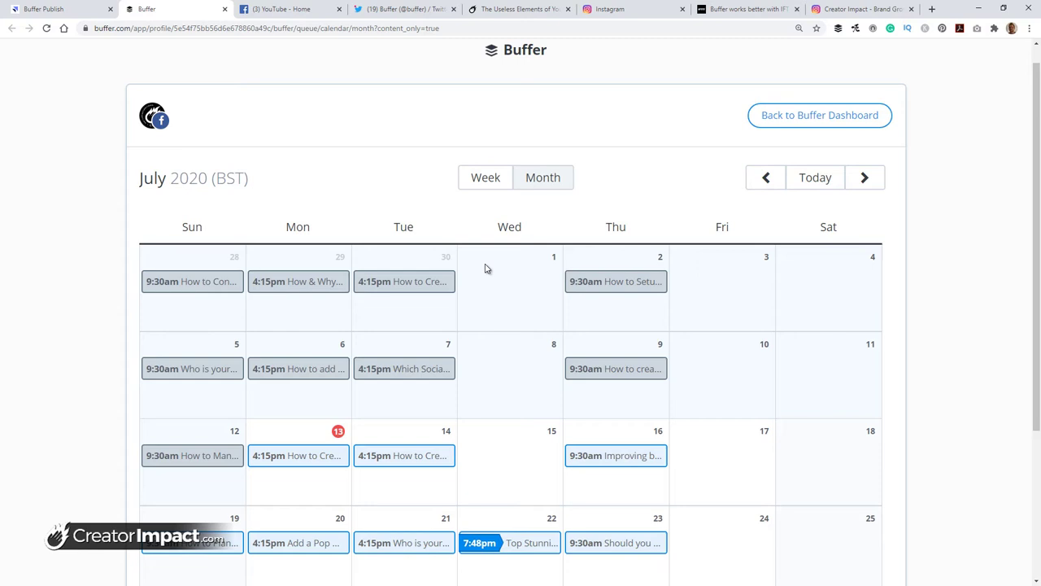
scroll(543, 305, "up", 1)
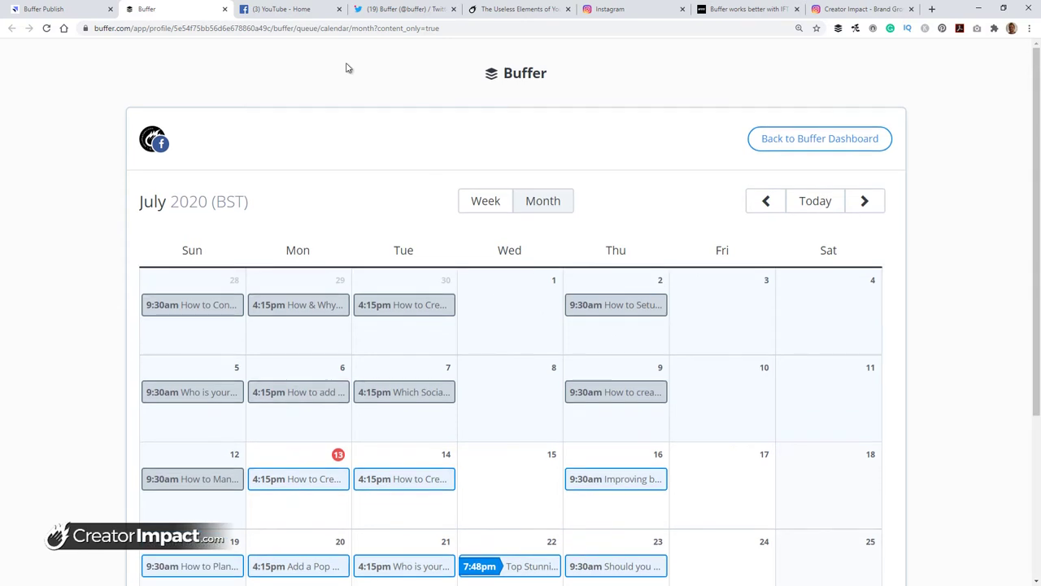
left_click(226, 9)
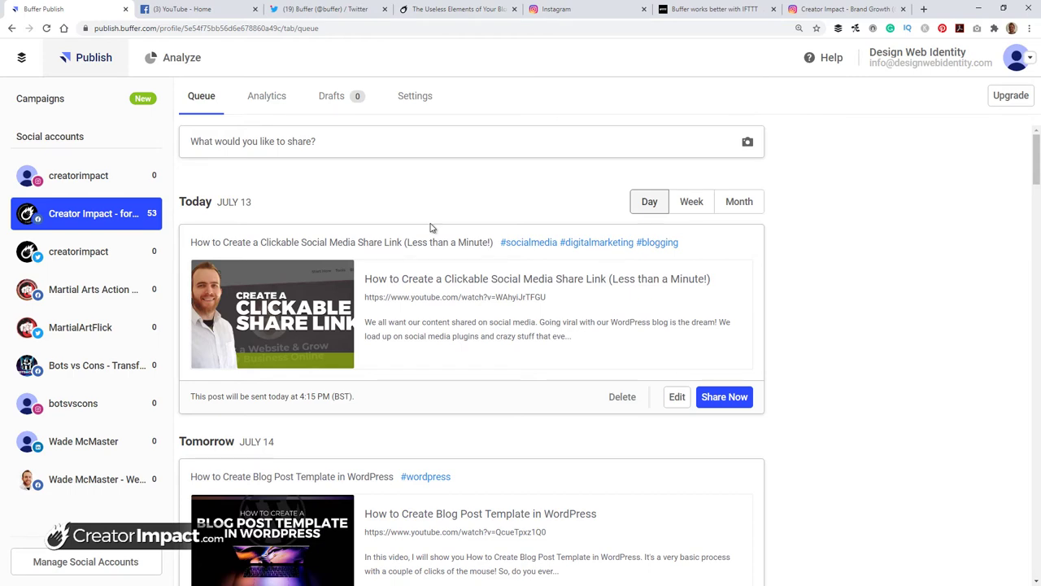
Open today's "How to Create a Clickable Social Media Share Link" post for editing, look at its options, and close the composer.
left_click(676, 396)
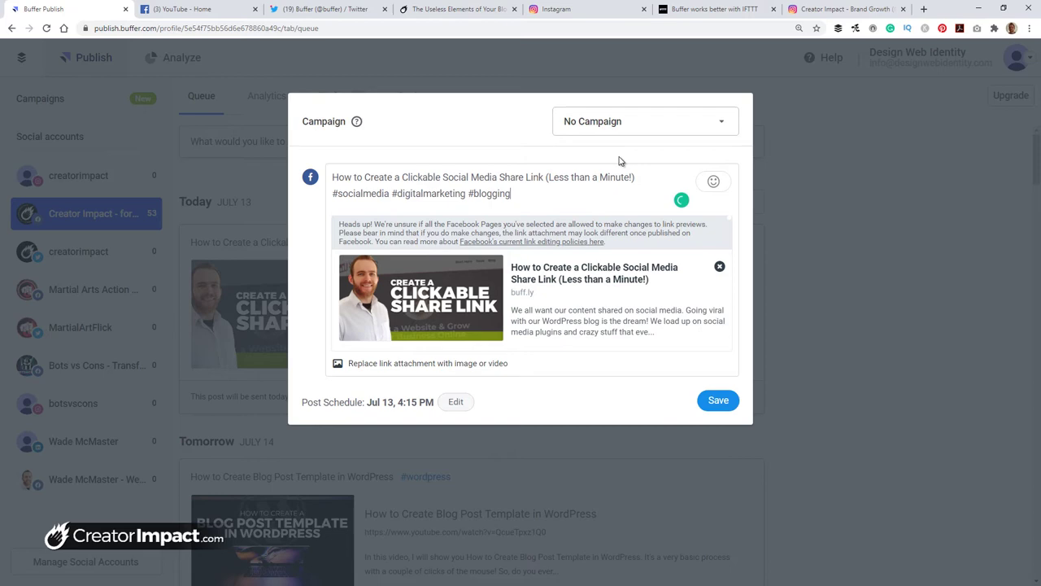
left_click(887, 379)
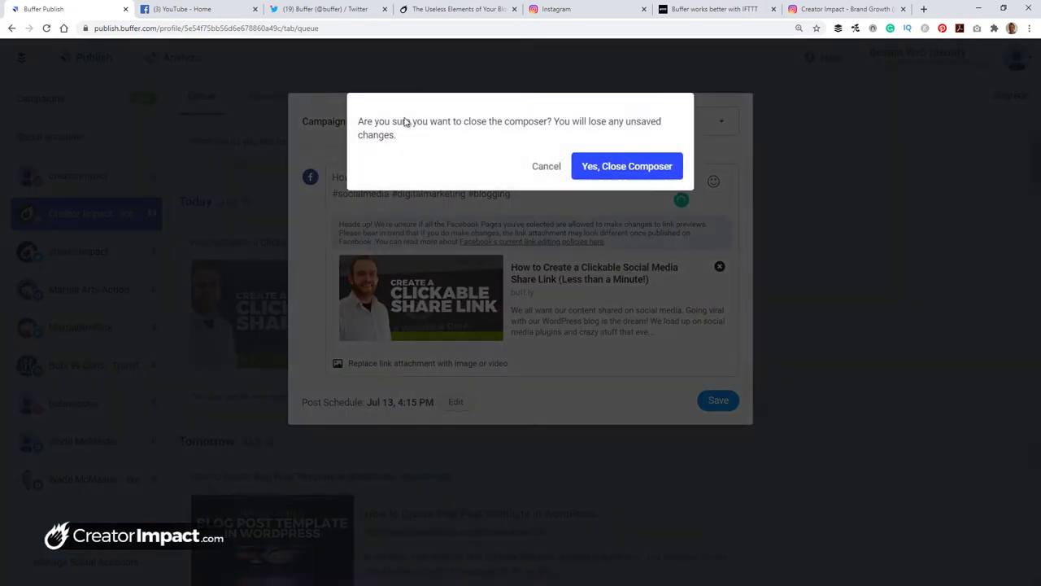
left_click(618, 171)
Try out choosing several social accounts for a new post, including the creatorimpact Instagram and Twitter profiles, and close the empty composer.
left_click(294, 145)
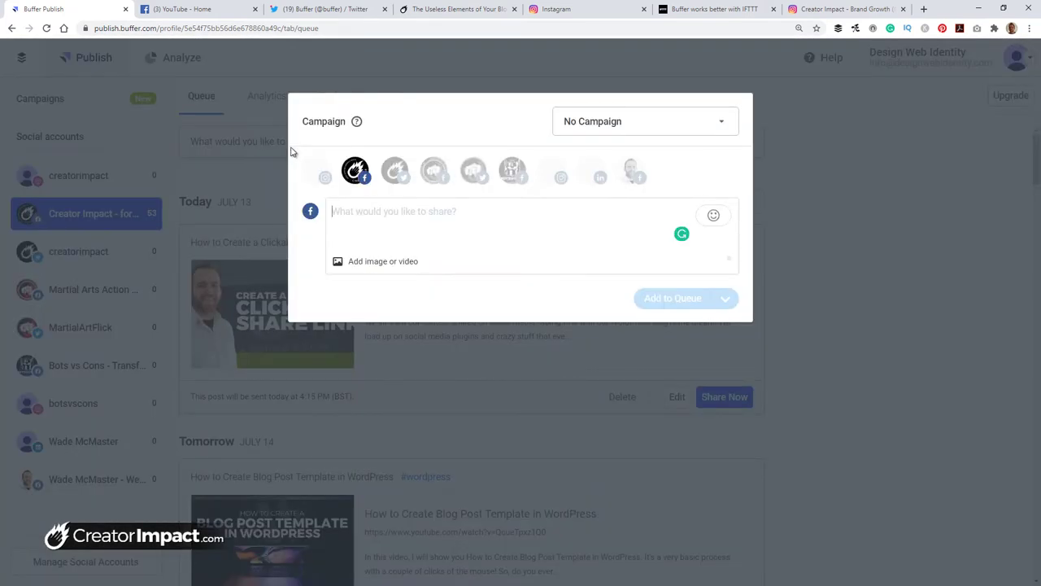
left_click(395, 172)
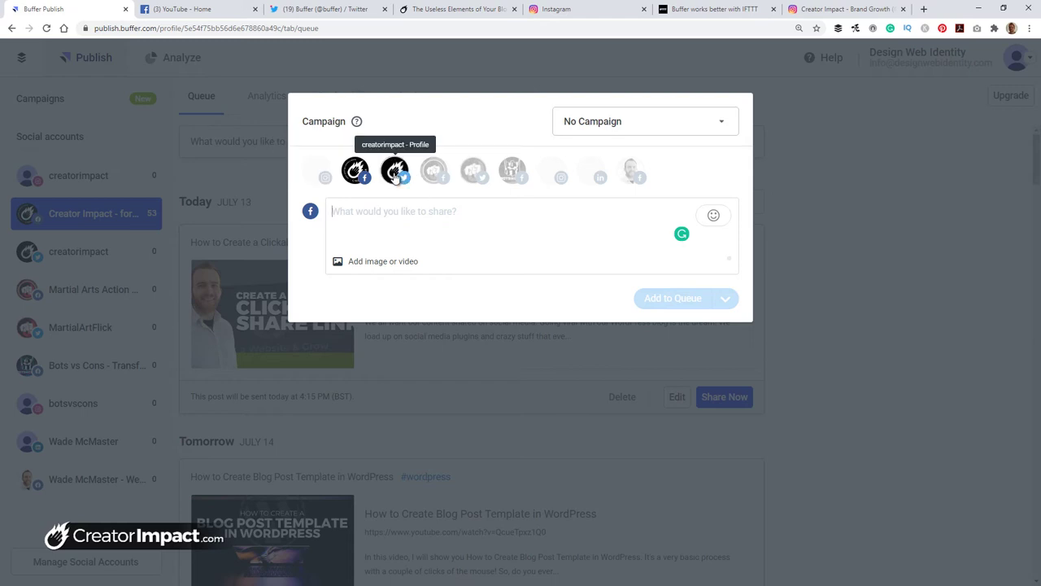
left_click(325, 176)
left_click(632, 172)
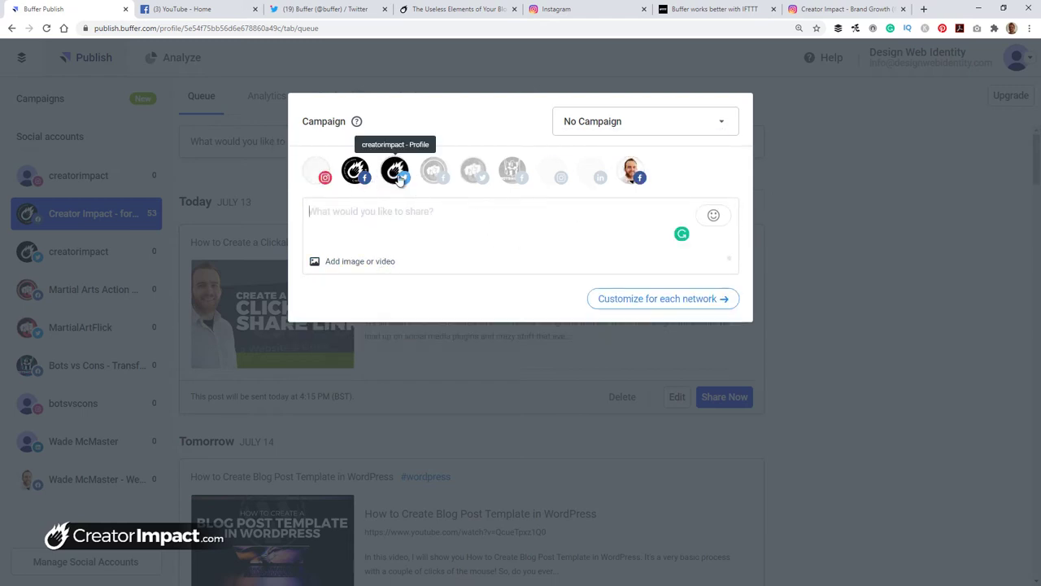
left_click(381, 226)
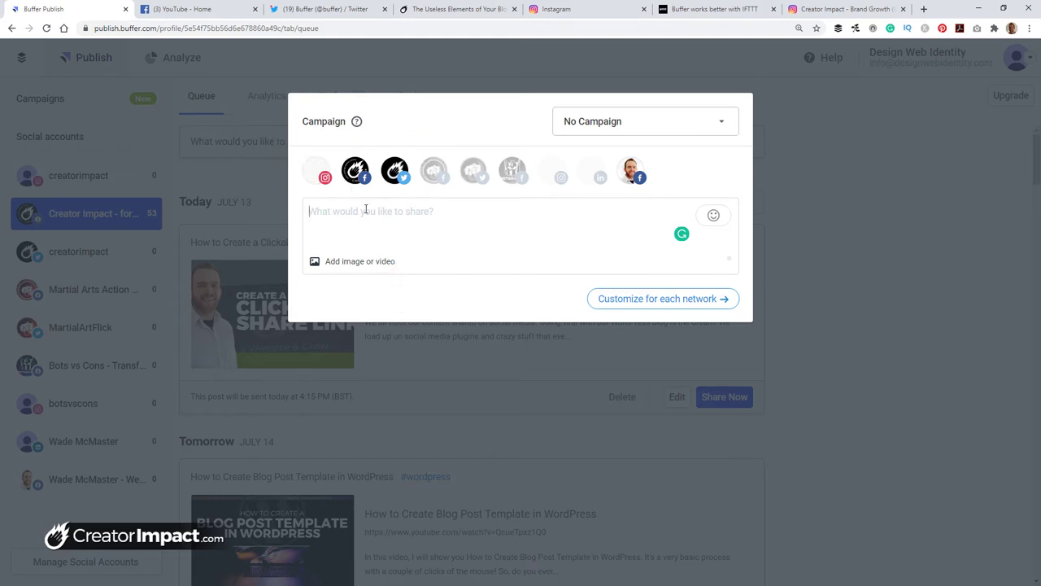
left_click(631, 173)
left_click(394, 171)
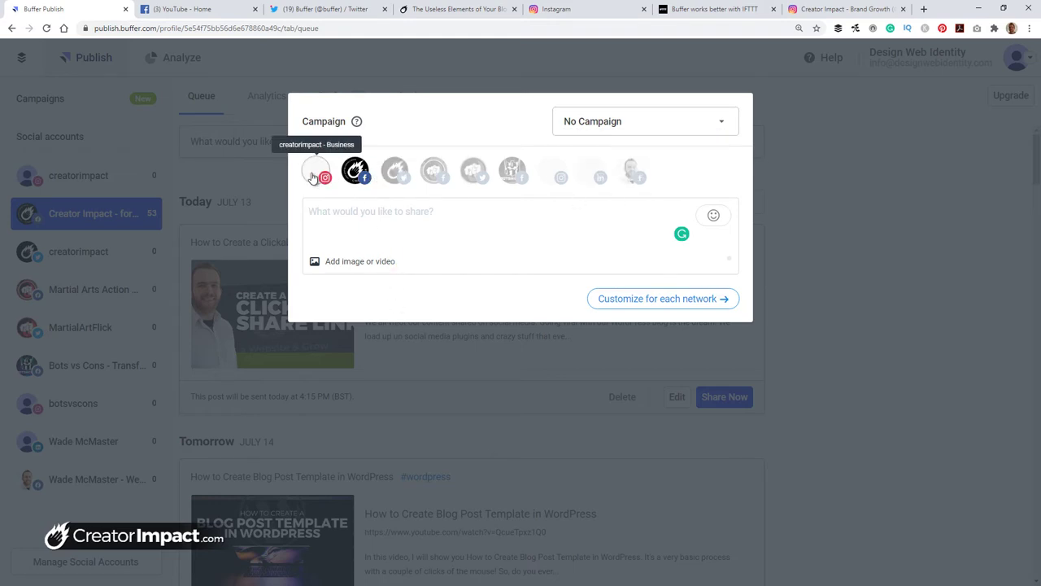
left_click(392, 236)
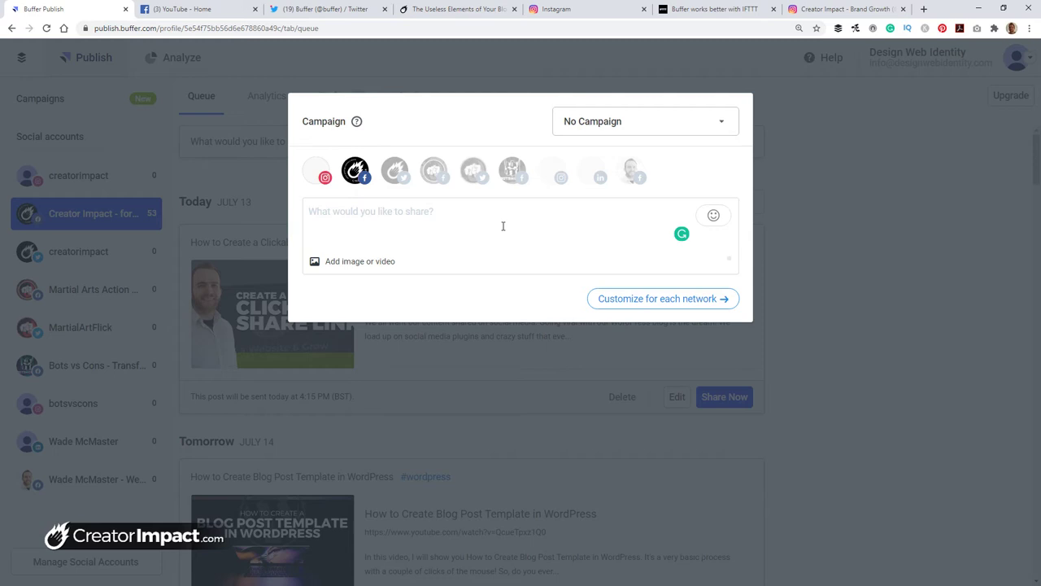
left_click(858, 273)
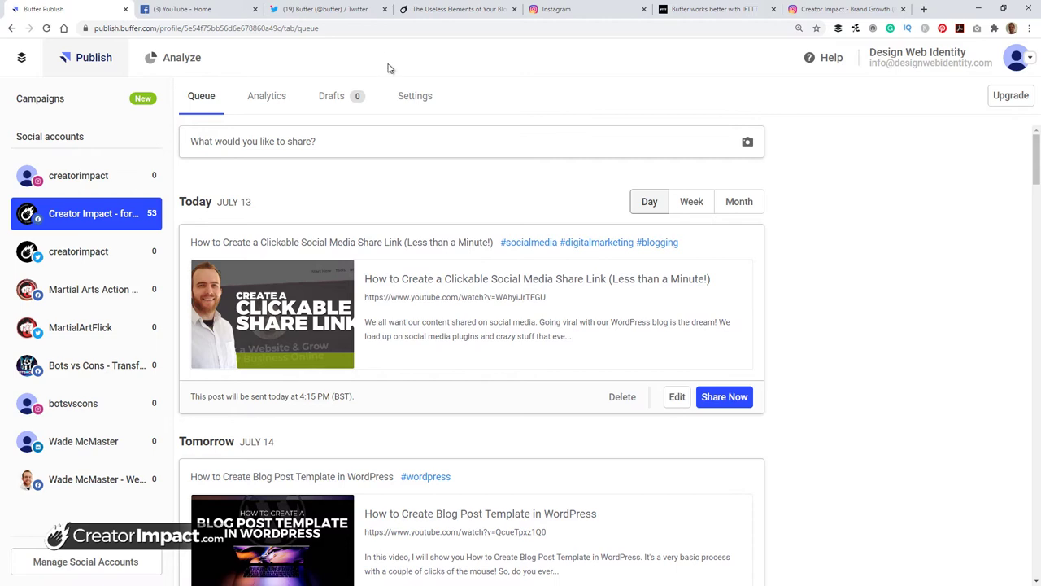
Open the bulkbuffer.com website in place of the creatorimpact Instagram profile page.
left_click(814, 9)
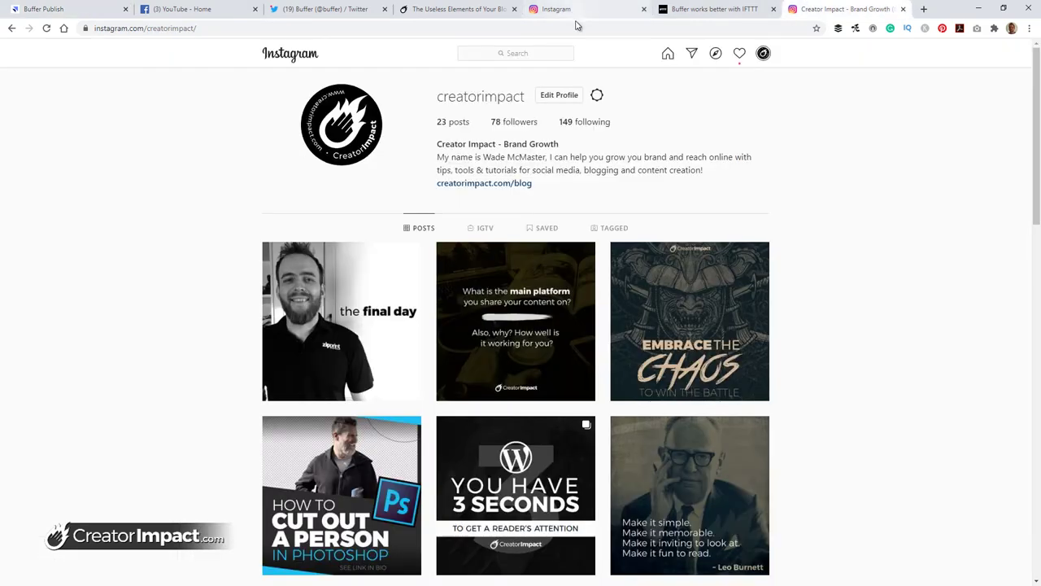
type("bulk")
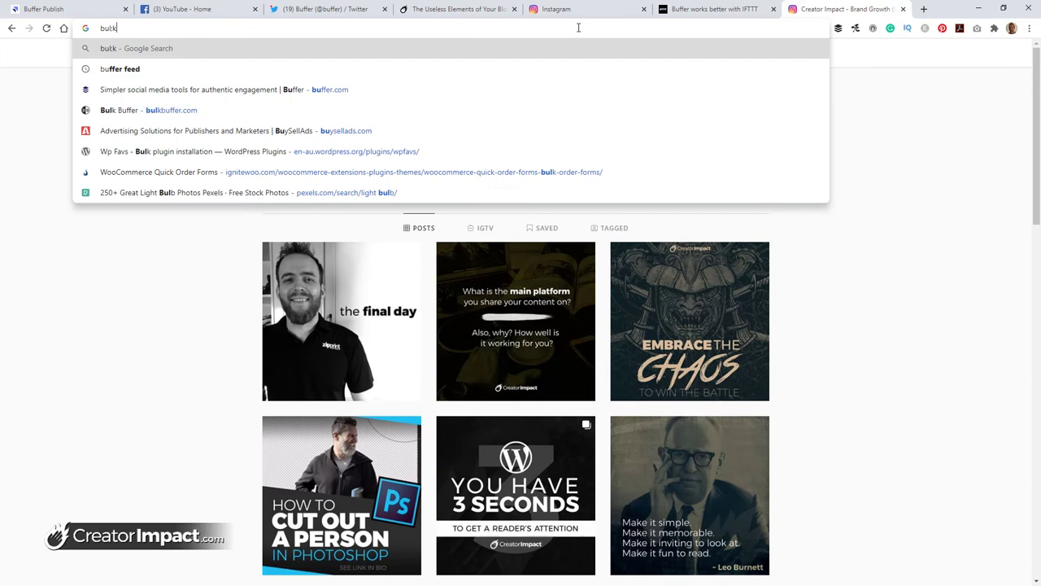
type("buf")
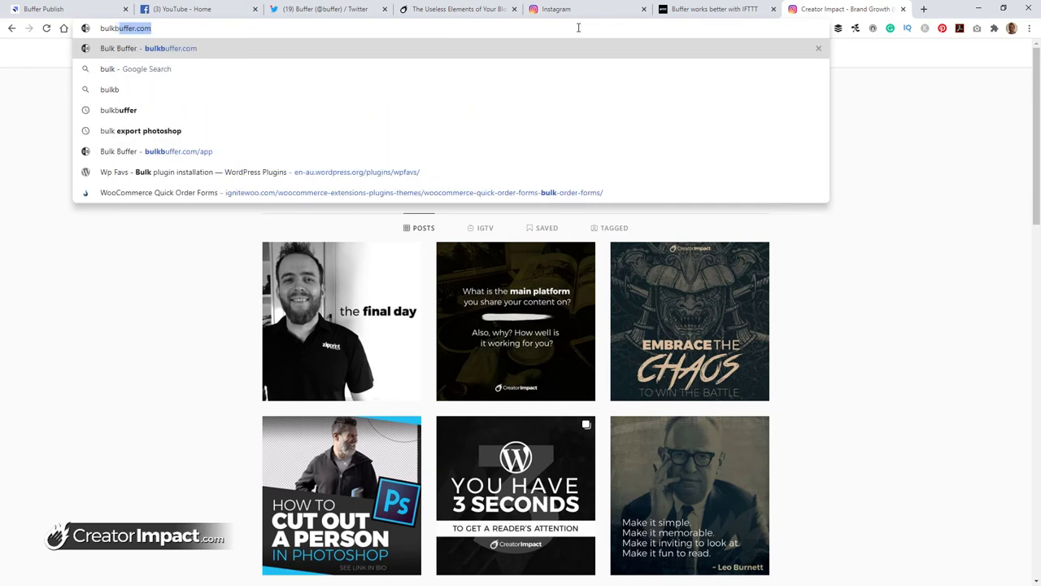
type("fer")
key("Return")
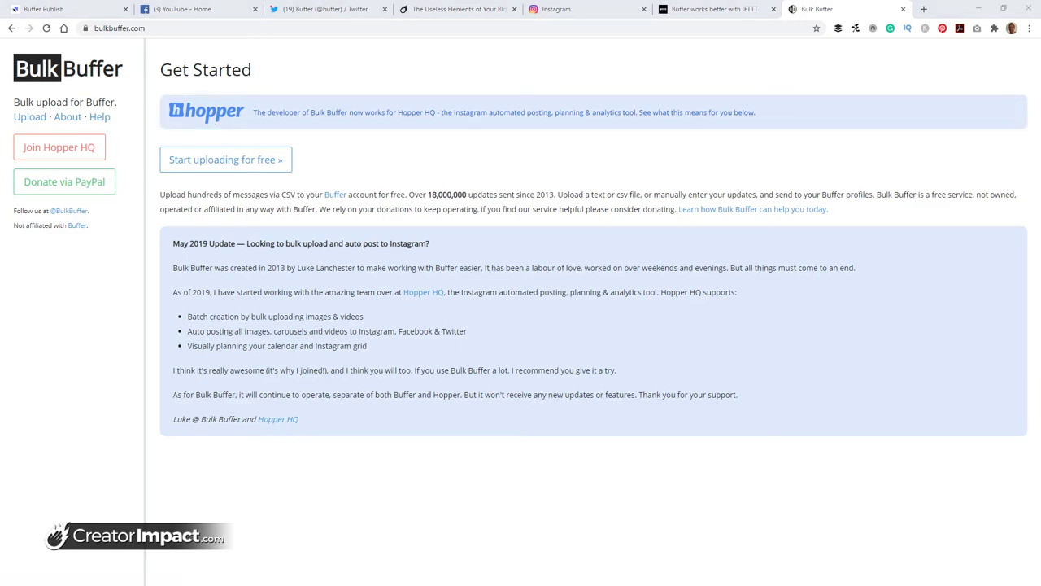
Switch to Notepad, look through the prepared post lines in julyupload.txt from start to end, and put the window away.
left_click_drag(0, 109, 609, 98)
left_click_drag(379, 184, 4, 174)
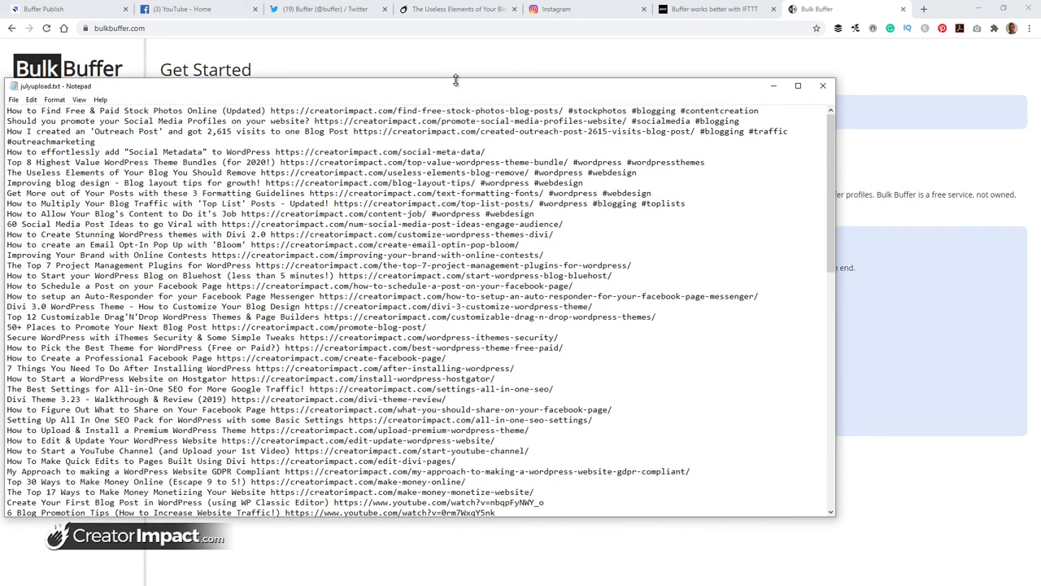
left_click_drag(453, 87, 601, 69)
left_click_drag(982, 162, 979, 399)
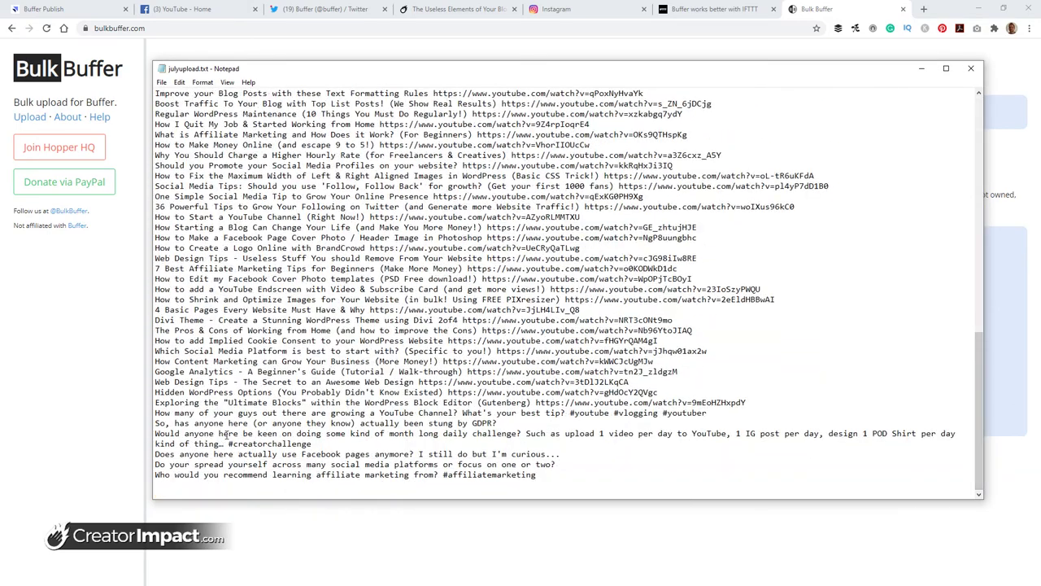
left_click_drag(156, 433, 537, 476)
scroll(355, 302, "up", 20)
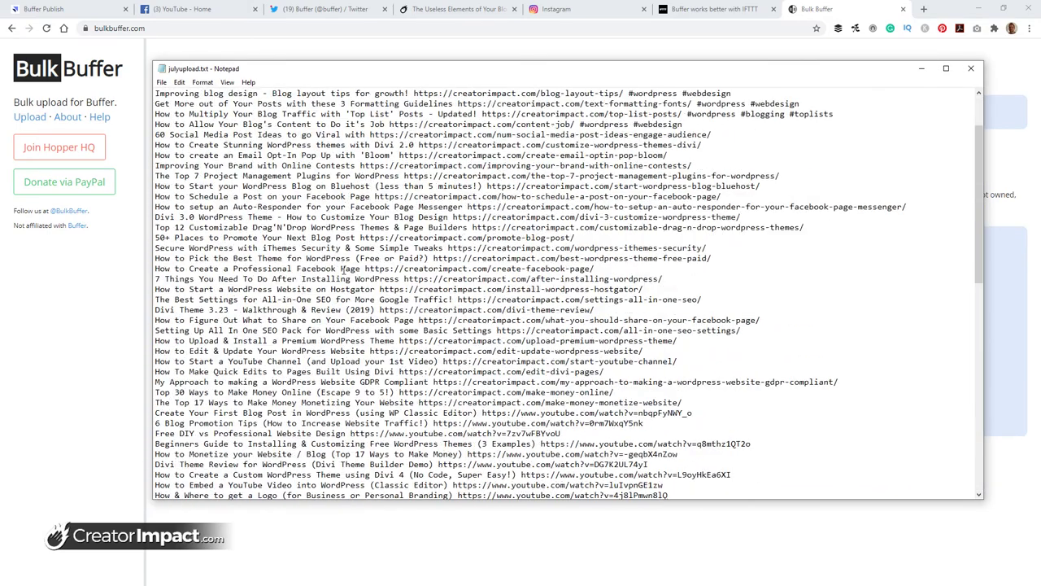
scroll(343, 270, "up", 2)
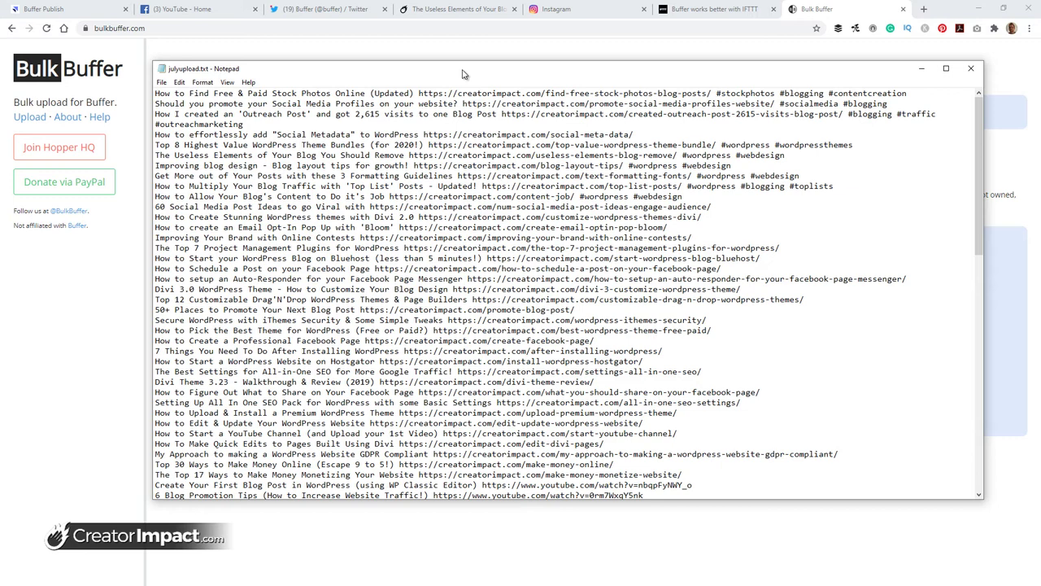
key("super+Down")
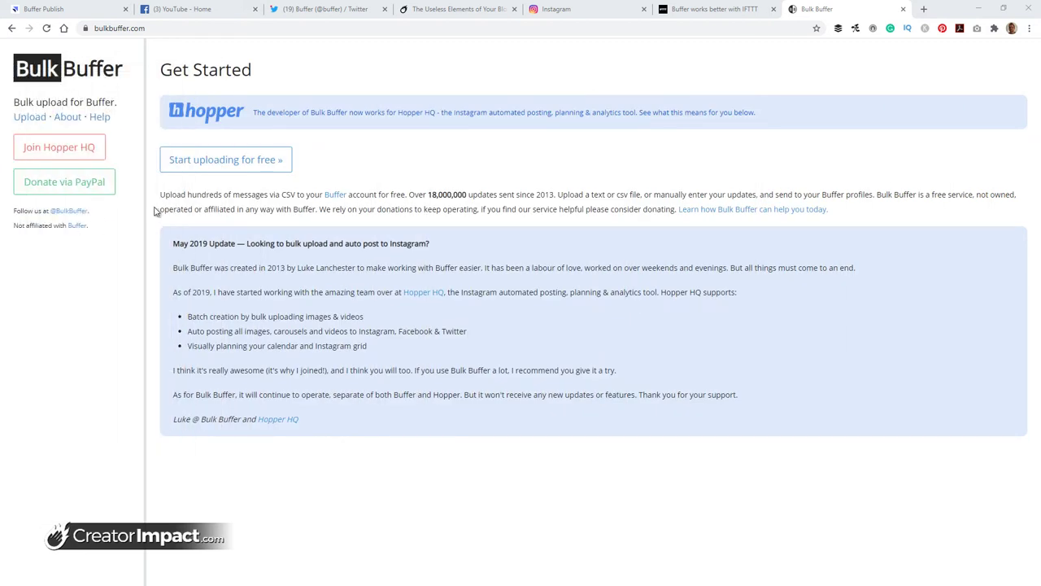
Start a free upload by allowing Bulk Buffer access to the Buffer account, and deselect the LinkedIn profile as a destination.
left_click(232, 160)
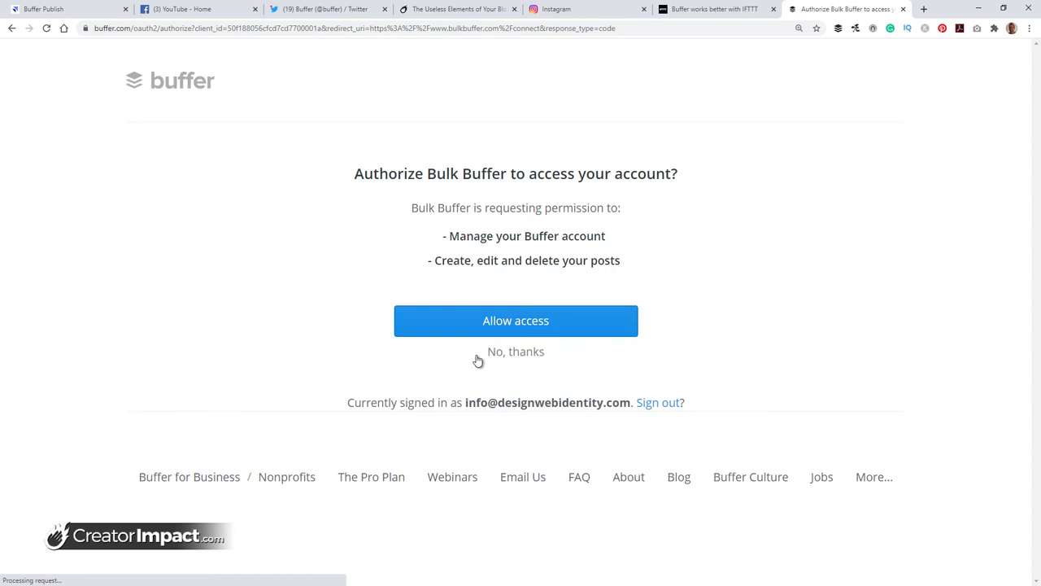
left_click(506, 325)
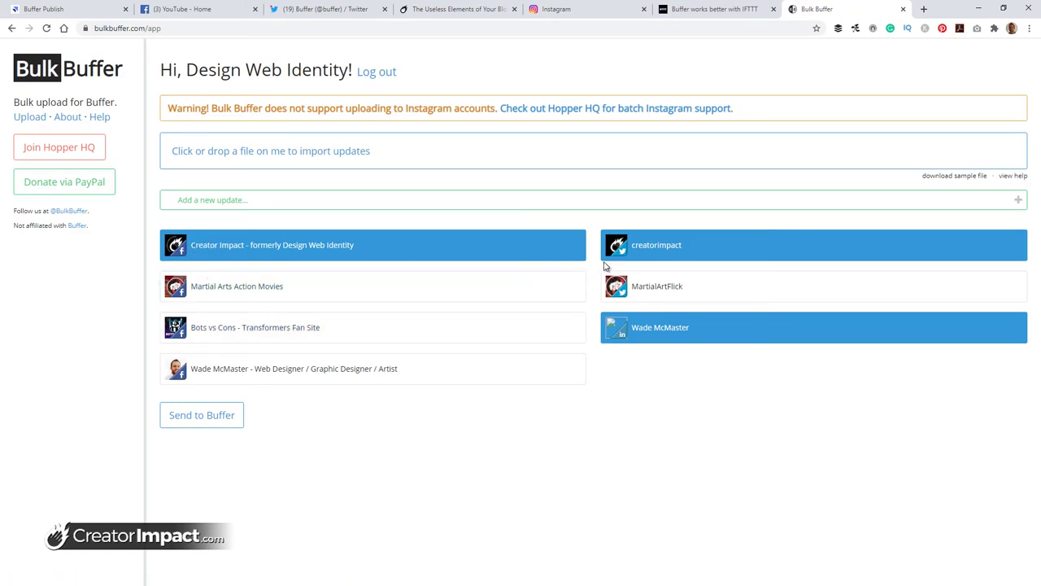
left_click(657, 337)
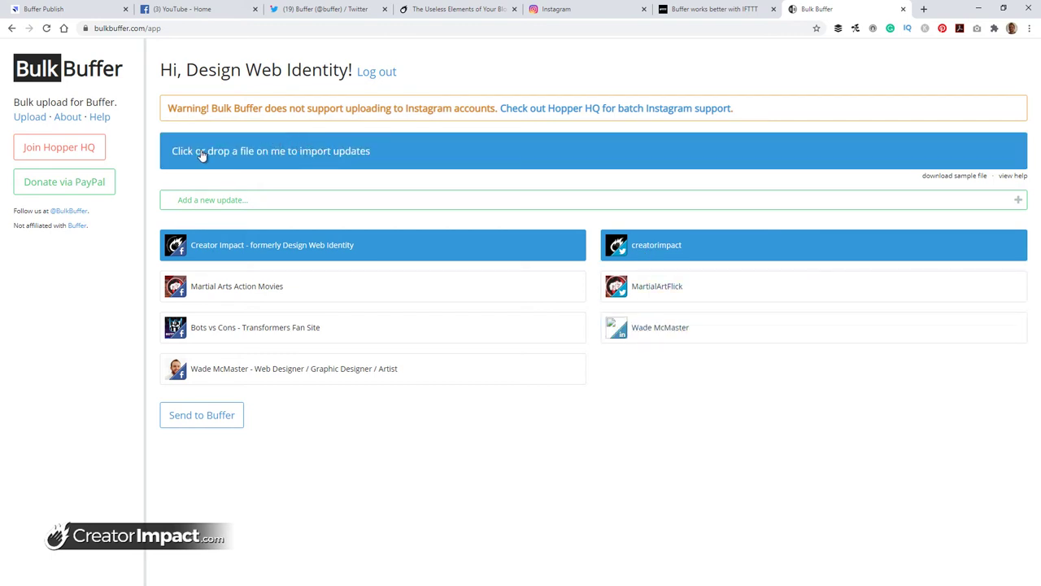
Import the updates from julyupload.txt in the bufferuploads folder.
left_click(288, 154)
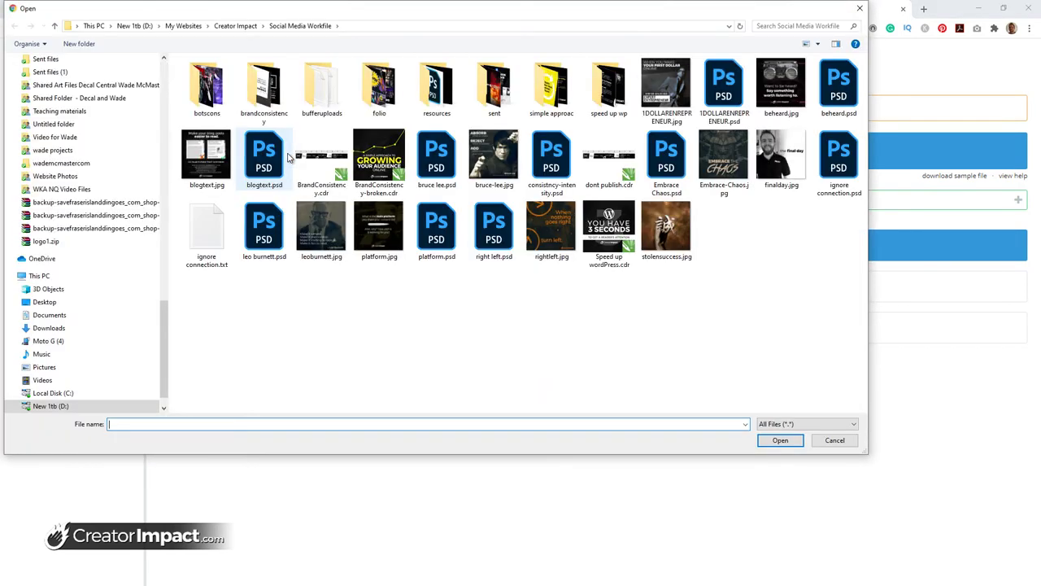
double_click(307, 107)
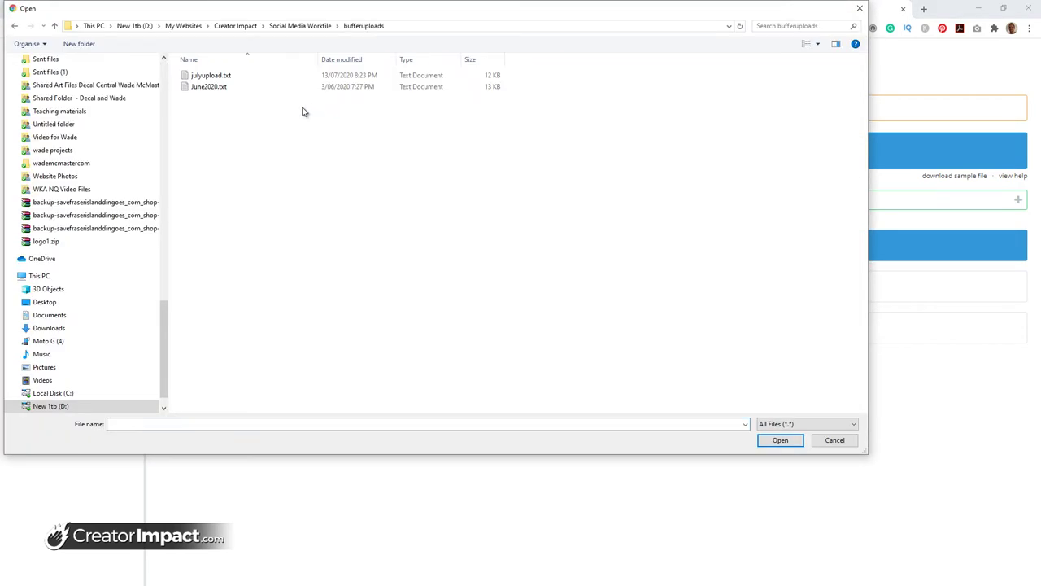
left_click(241, 74)
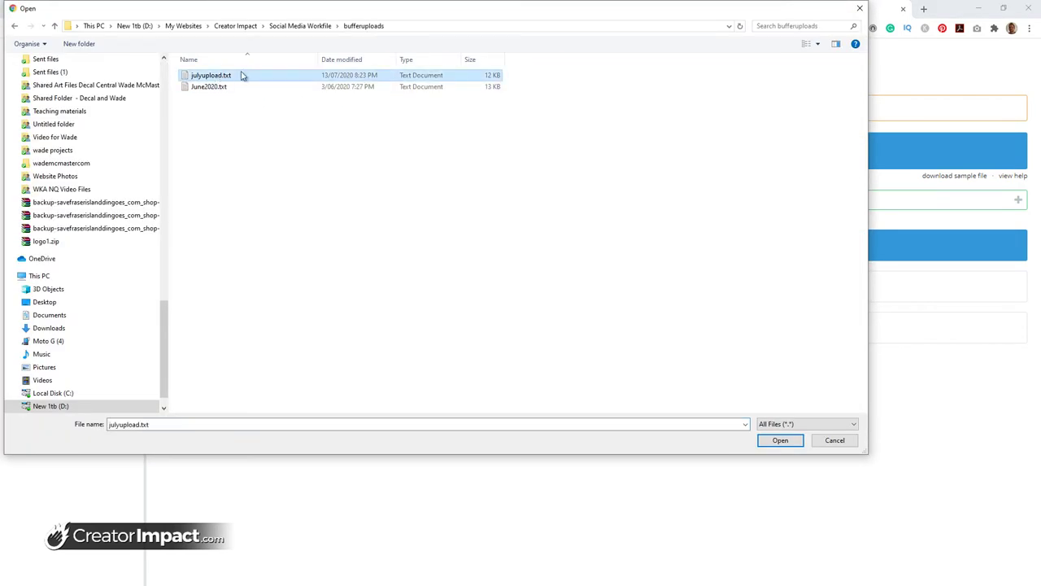
left_click(781, 440)
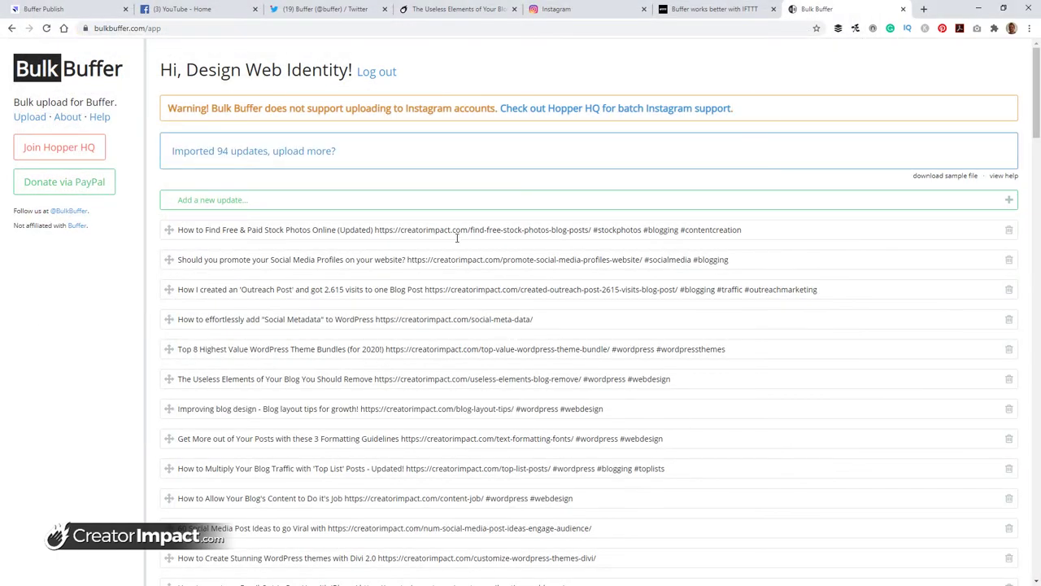
Look through the imported updates and send them to Buffer for the Creator Impact Facebook page and the creatorimpact Twitter profile.
scroll(457, 237, "down", 5)
scroll(463, 402, "up", 5)
left_click_drag(1036, 96, 1034, 551)
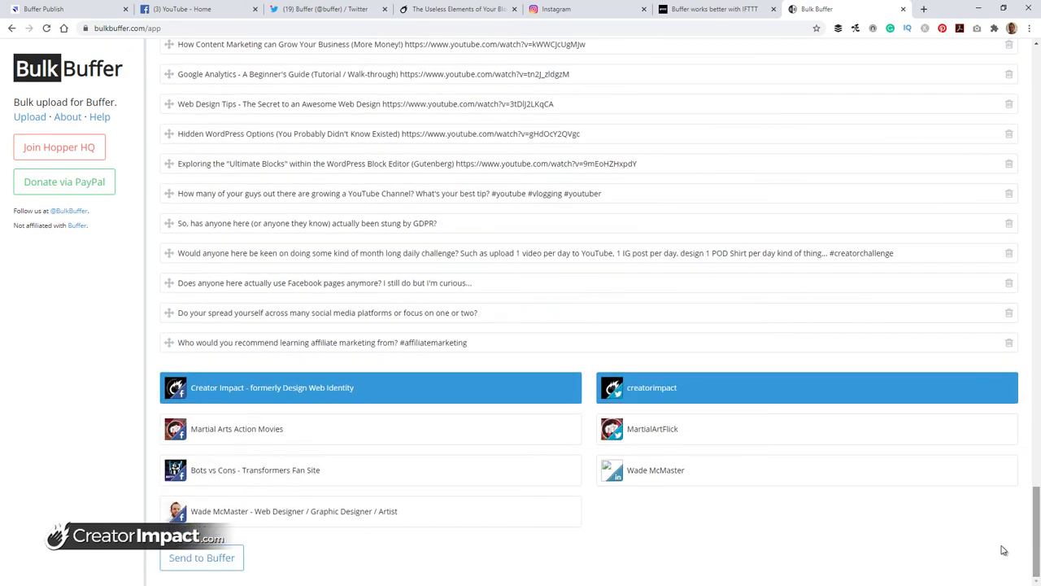
left_click(203, 557)
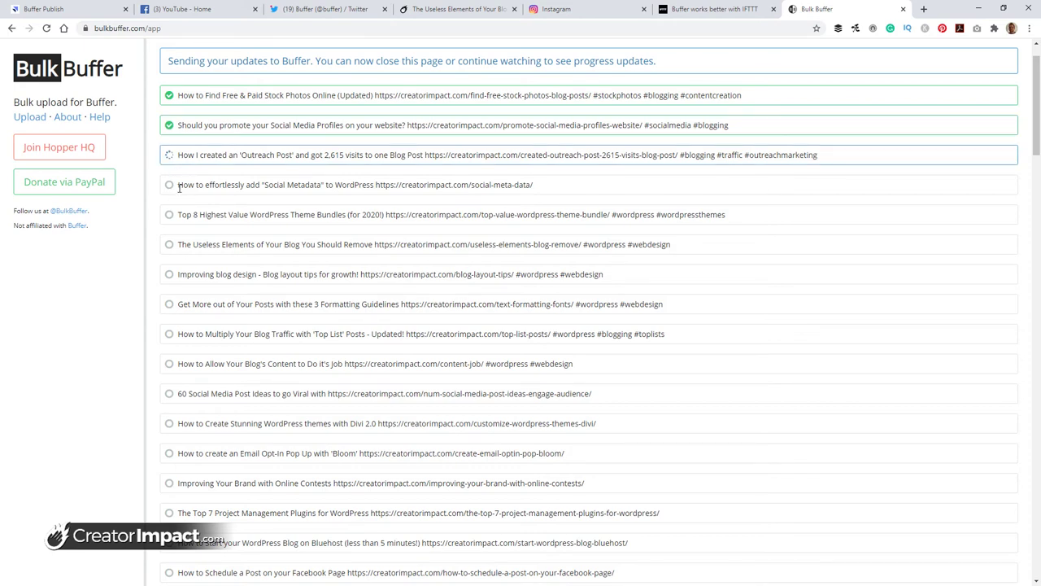
Switch back to the Buffer dashboard and examine the uploaded posts in the creatorimpact Twitter queue.
left_click(88, 8)
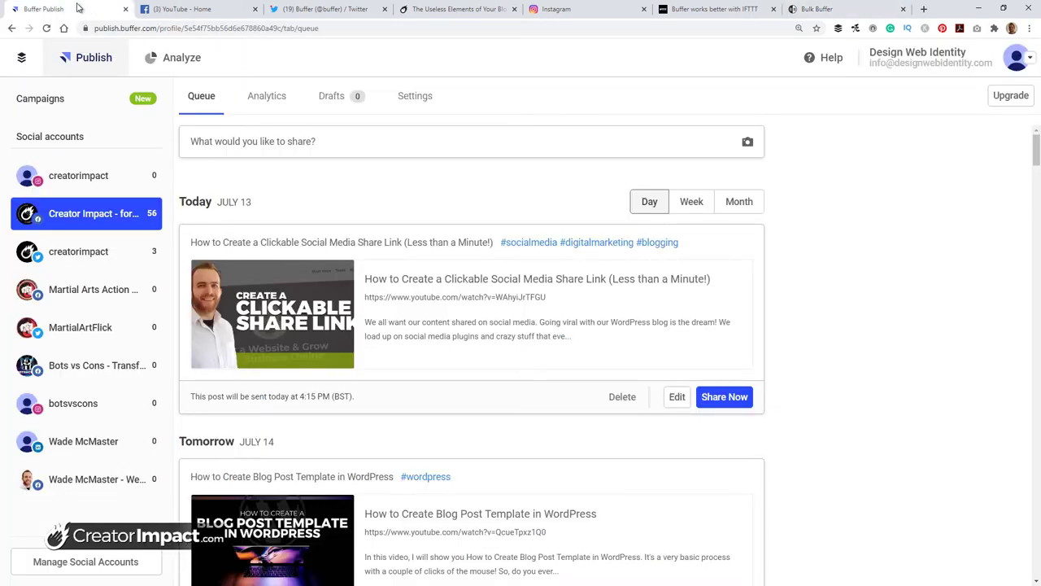
left_click(61, 253)
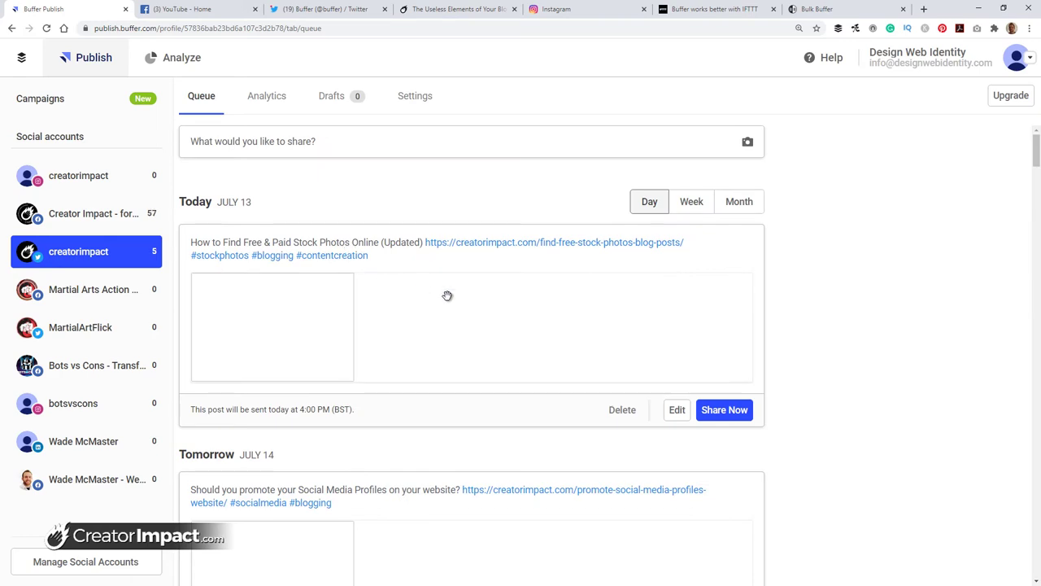
scroll(368, 262, "down", 6)
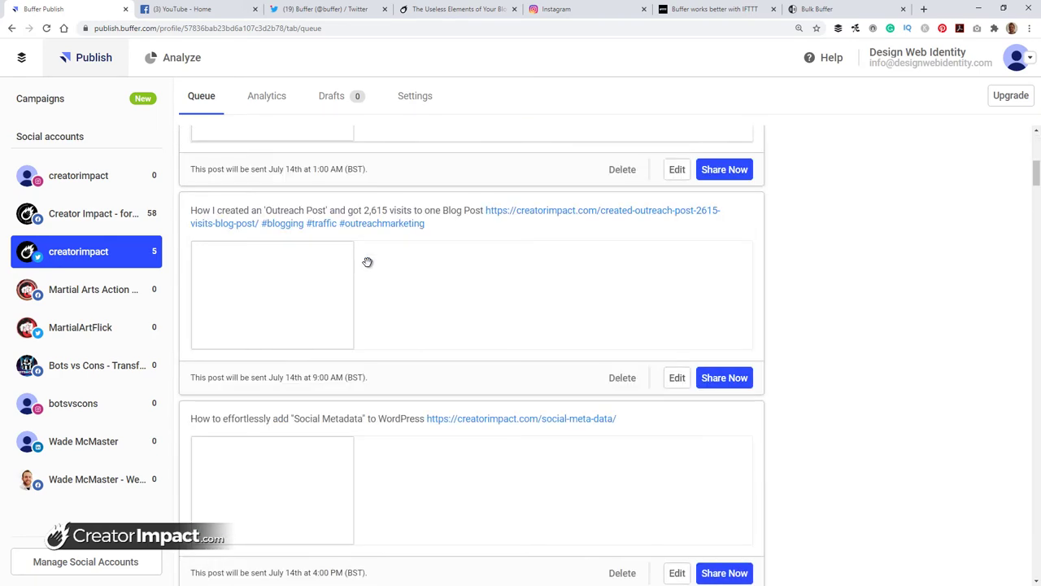
Look through the posts scheduled for July 13 and July 14 in the creatorimpact Twitter queue.
scroll(367, 262, "down", 2)
scroll(370, 268, "up", 4)
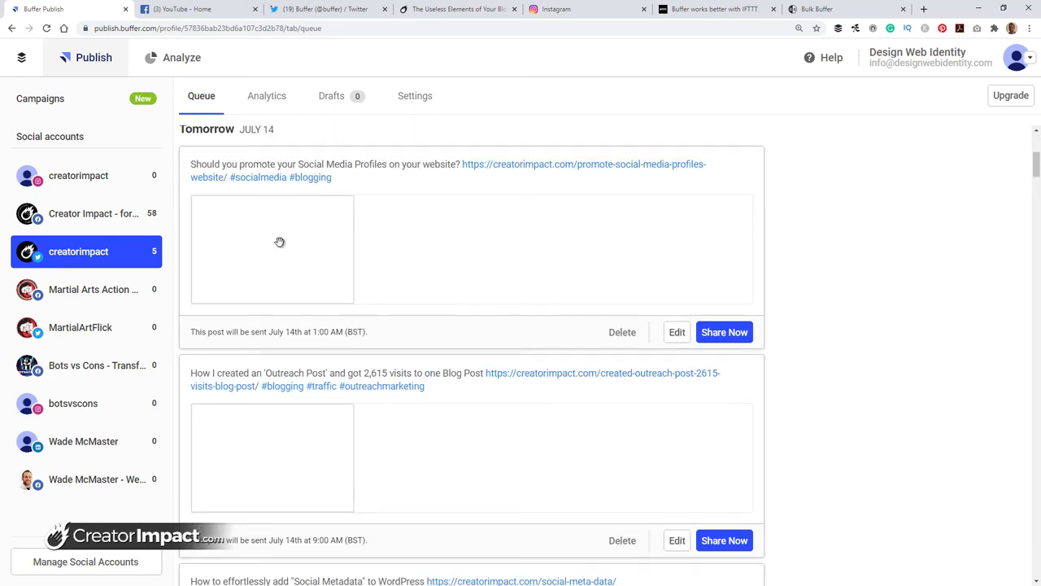
scroll(317, 352, "up", 4)
scroll(295, 382, "down", 4)
scroll(301, 448, "up", 4)
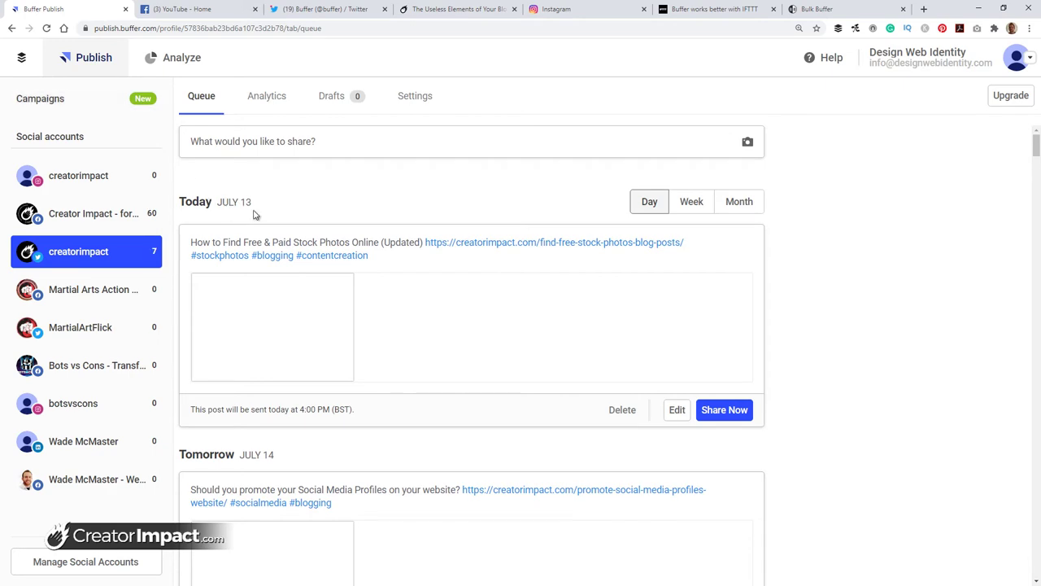
scroll(260, 325, "down", 3)
scroll(260, 325, "up", 3)
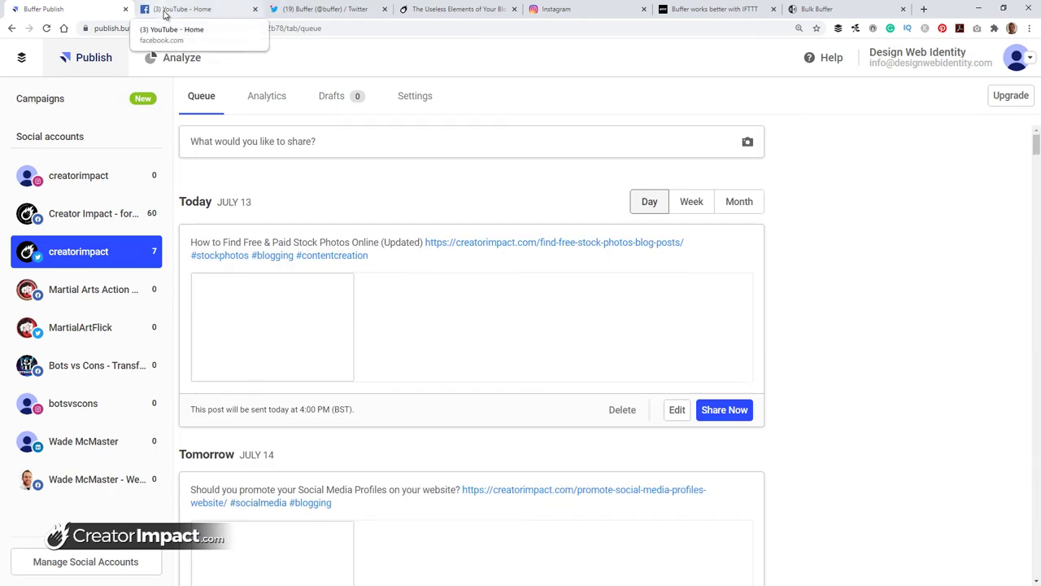
left_click(168, 10)
left_click(79, 10)
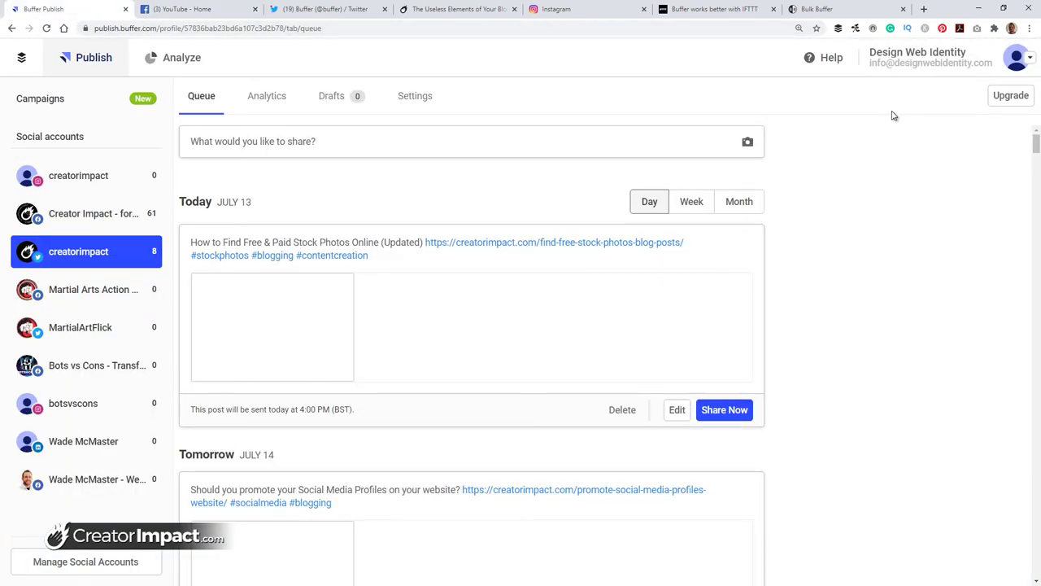
Open the Apps & Extras preferences and review the browser extension, mobile apps and connected apps.
left_click(1017, 61)
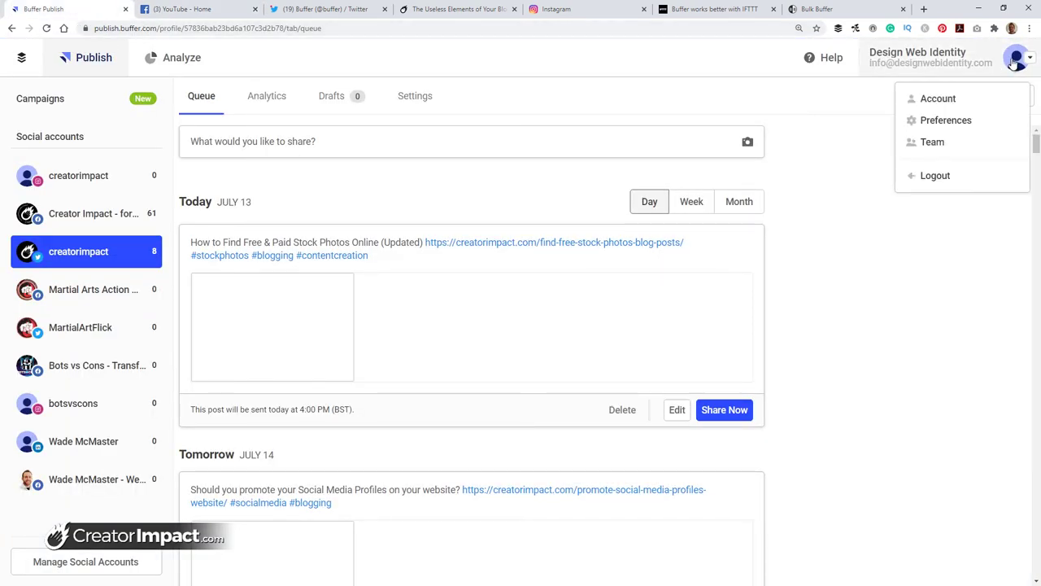
left_click(952, 126)
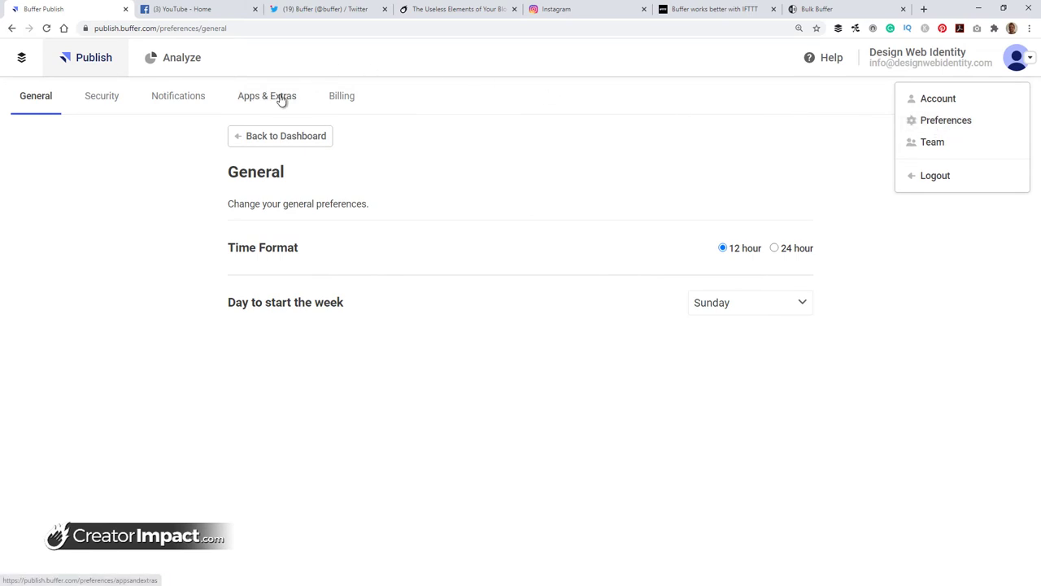
left_click(279, 98)
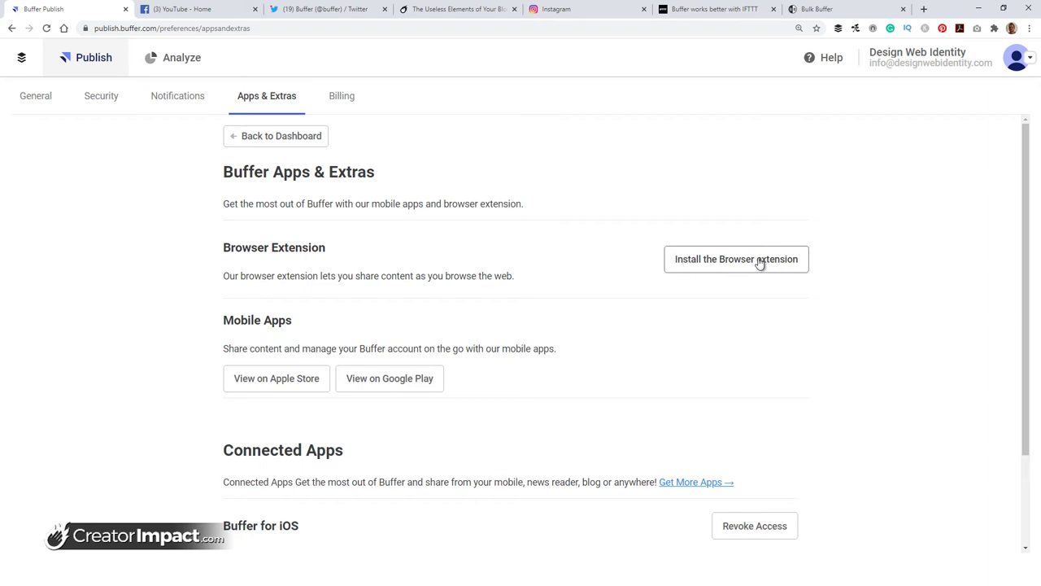
scroll(528, 282, "down", 2)
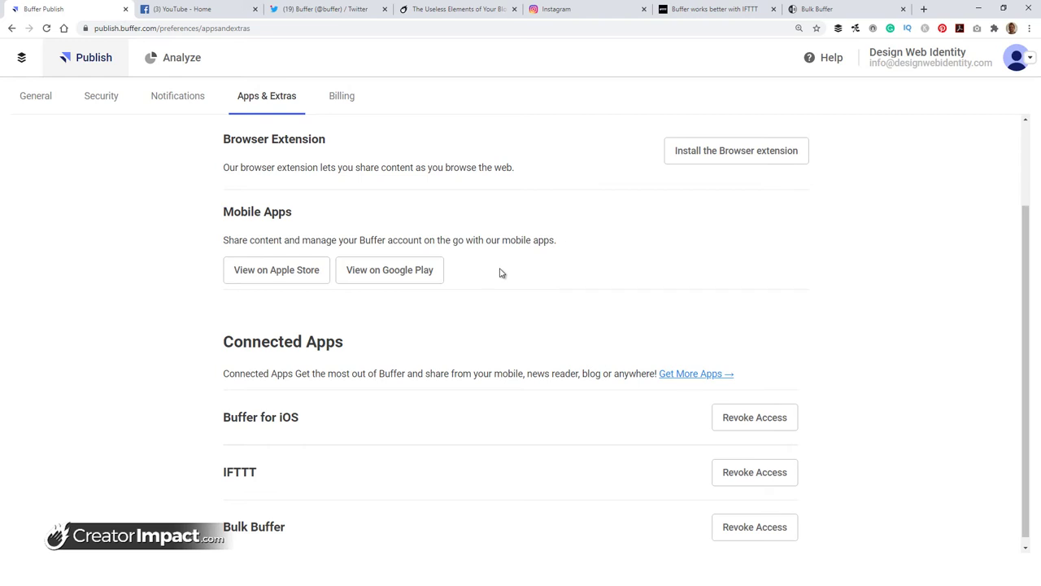
scroll(495, 296, "down", 1)
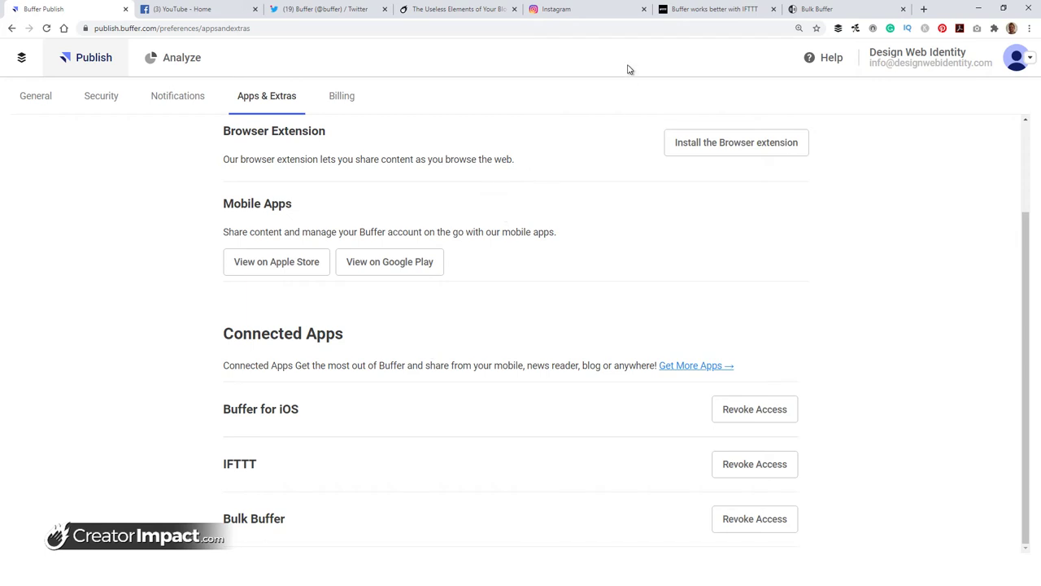
Switch to the IFTTT Buffer page and look through the applets that connect Buffer to other services.
left_click(690, 12)
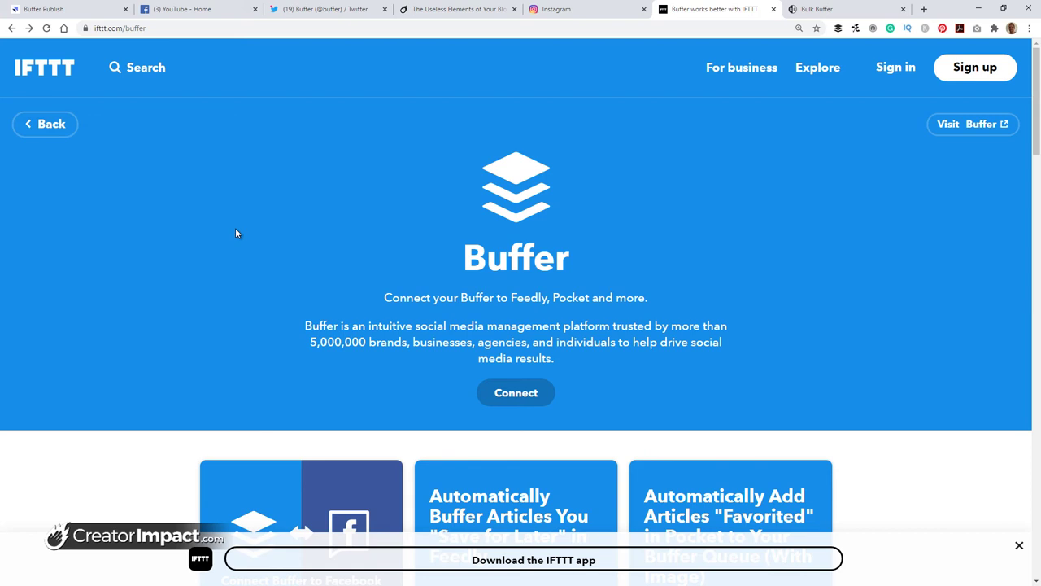
scroll(298, 241, "down", 3)
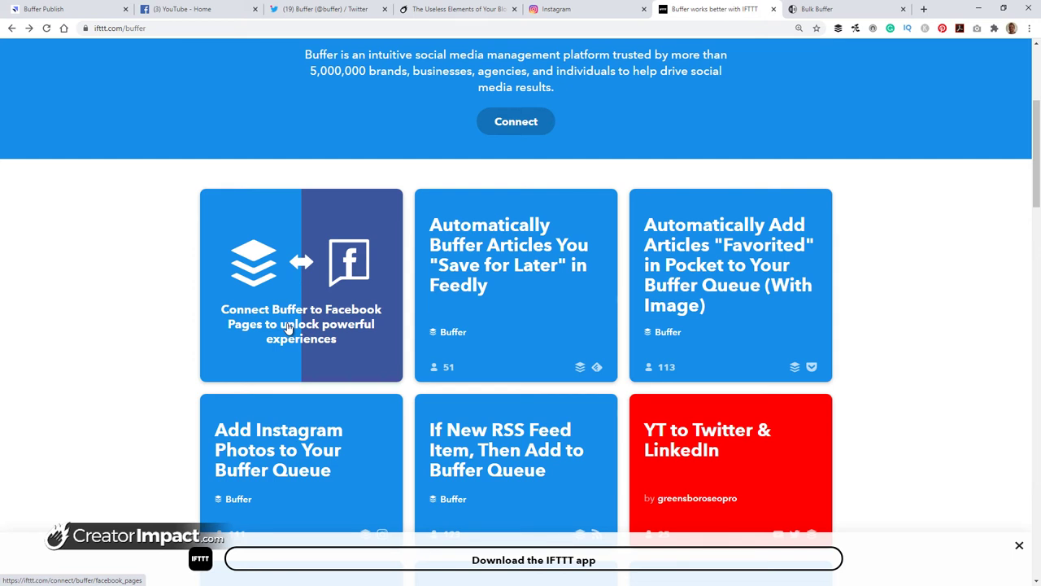
scroll(384, 313, "down", 1)
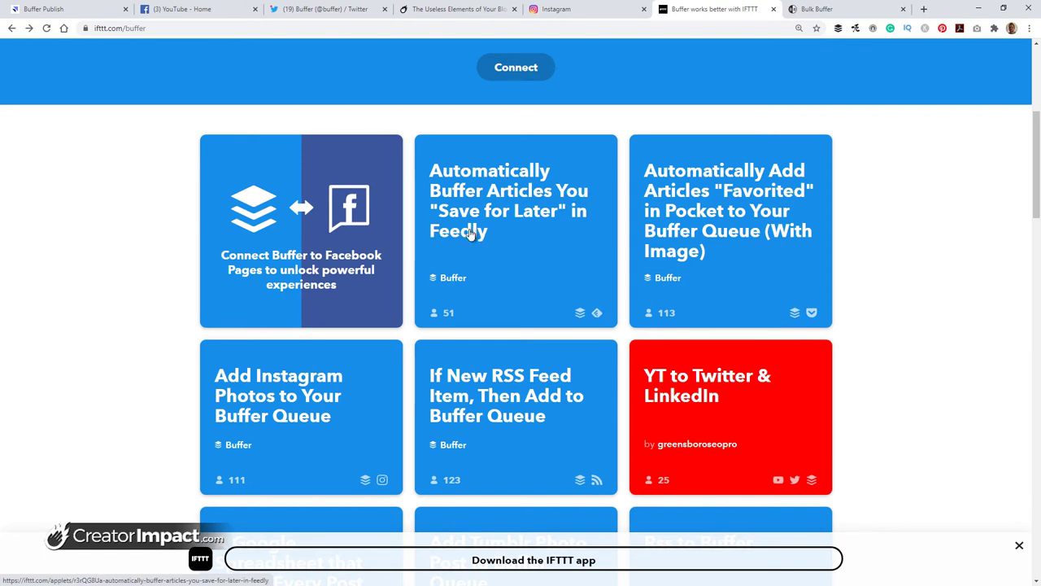
scroll(417, 254, "down", 1)
scroll(416, 254, "down", 1)
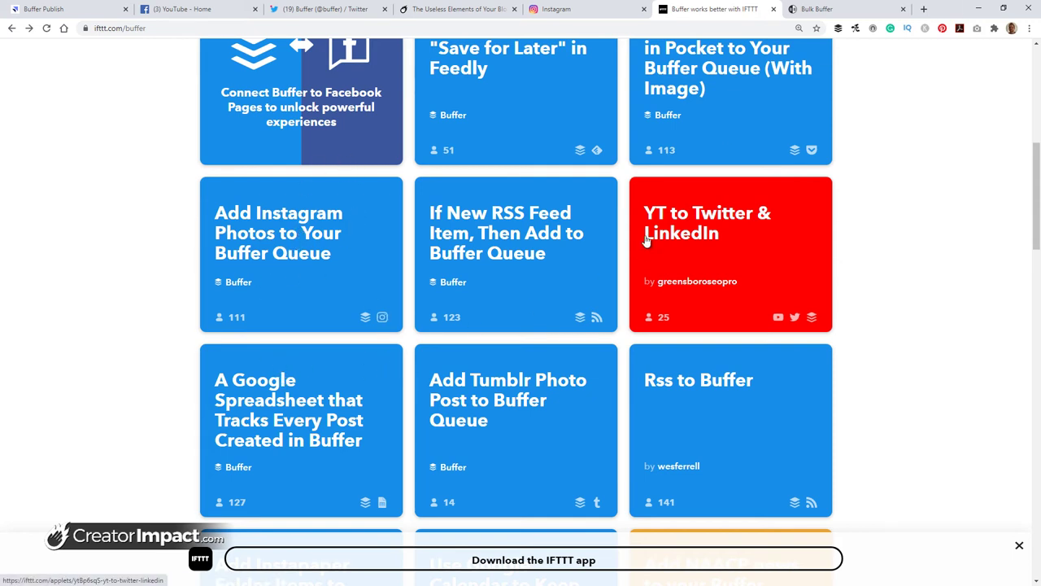
scroll(547, 239, "down", 2)
scroll(547, 240, "down", 1)
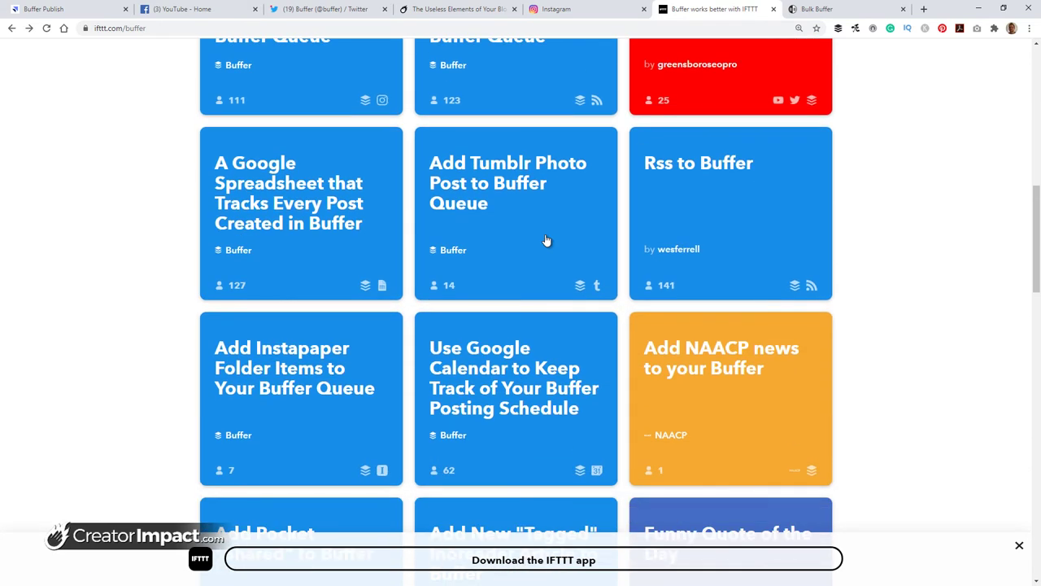
scroll(549, 239, "up", 2)
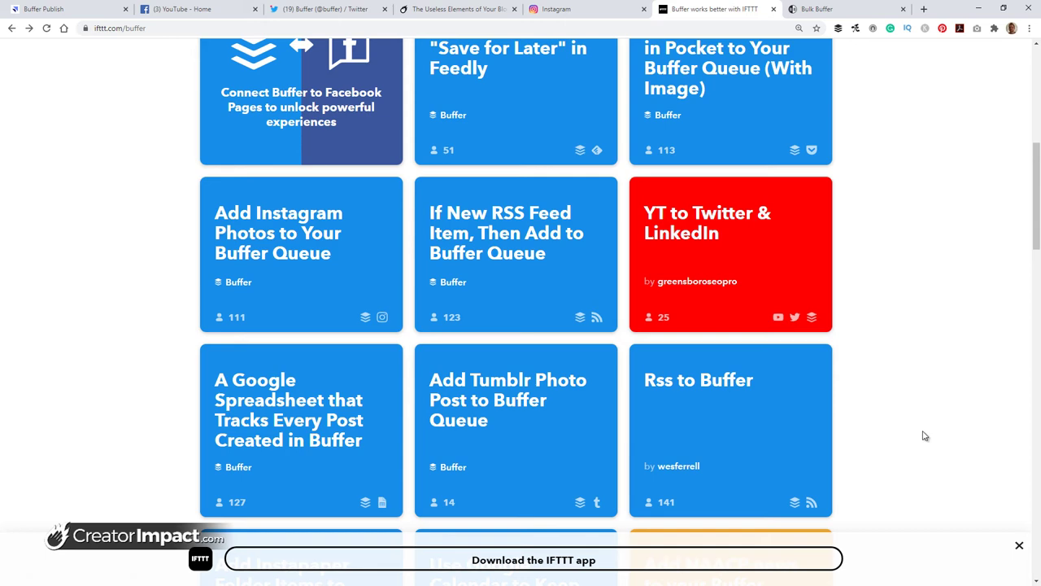
scroll(610, 398, "down", 3)
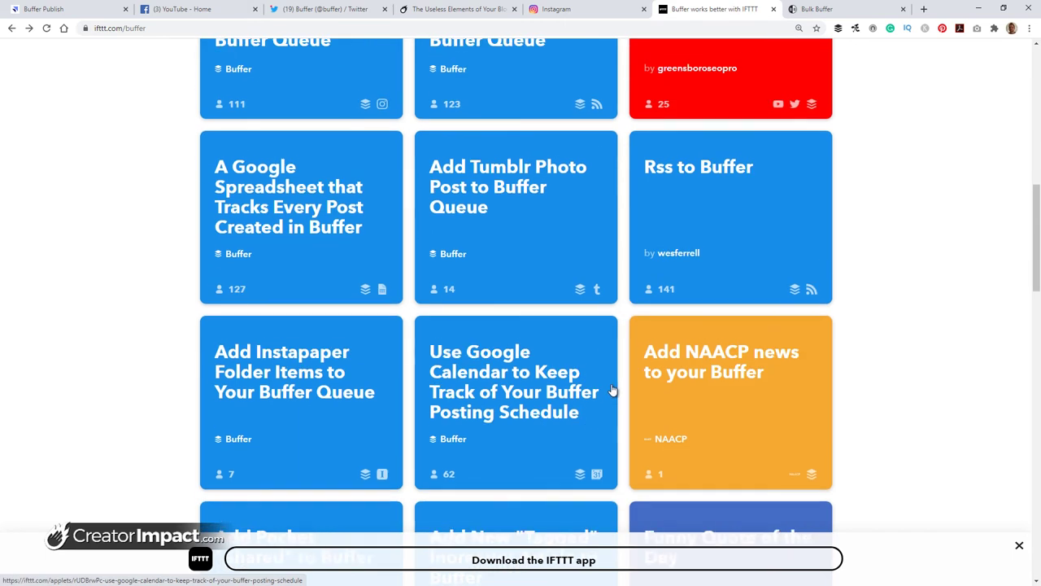
scroll(600, 405, "up", 10)
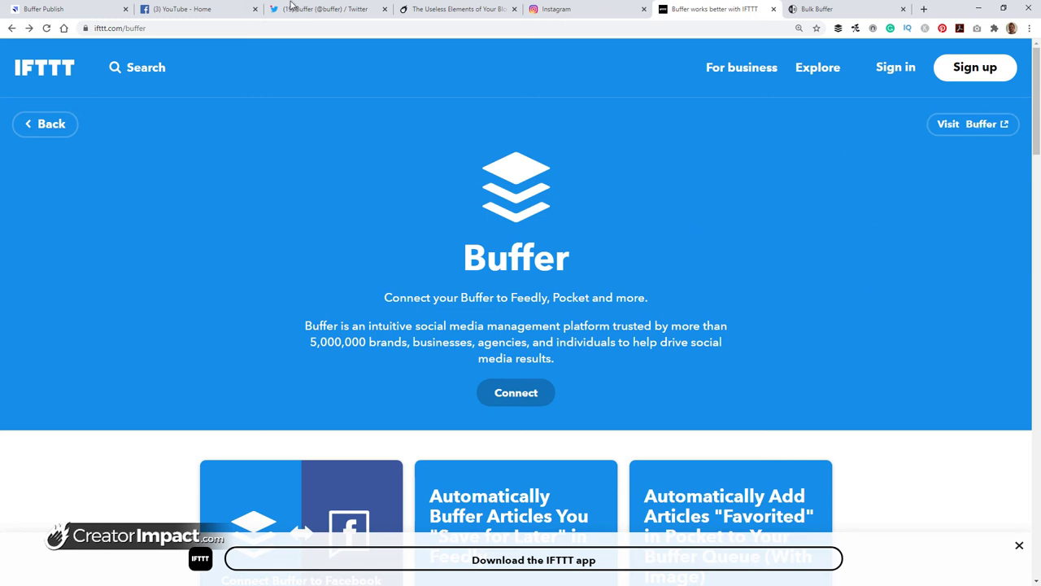
Switch back to Buffer's Apps & Extras preferences to review the browser extension option, and return to the IFTTT page.
left_click(100, 11)
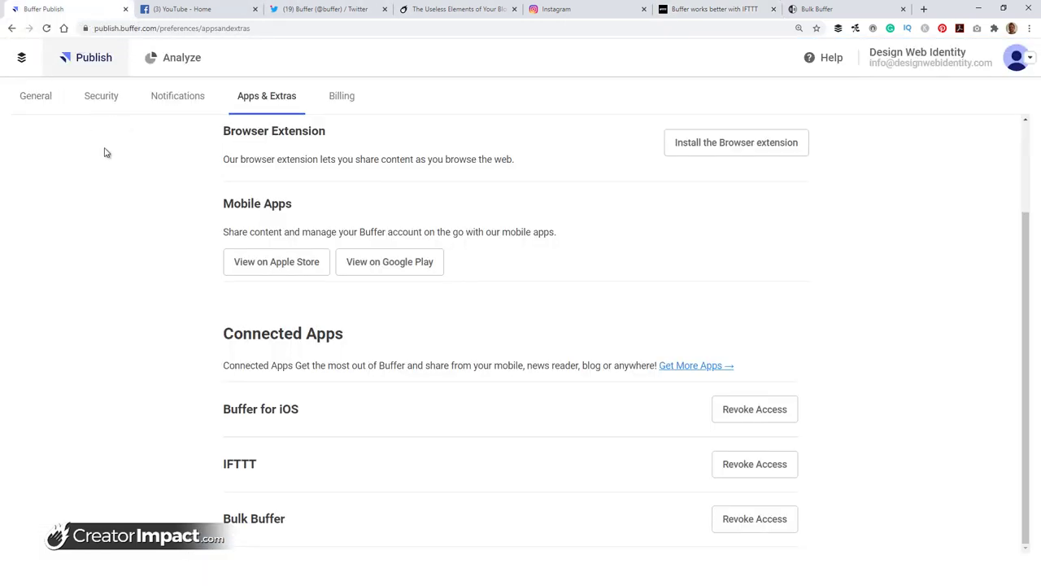
scroll(304, 274, "up", 2)
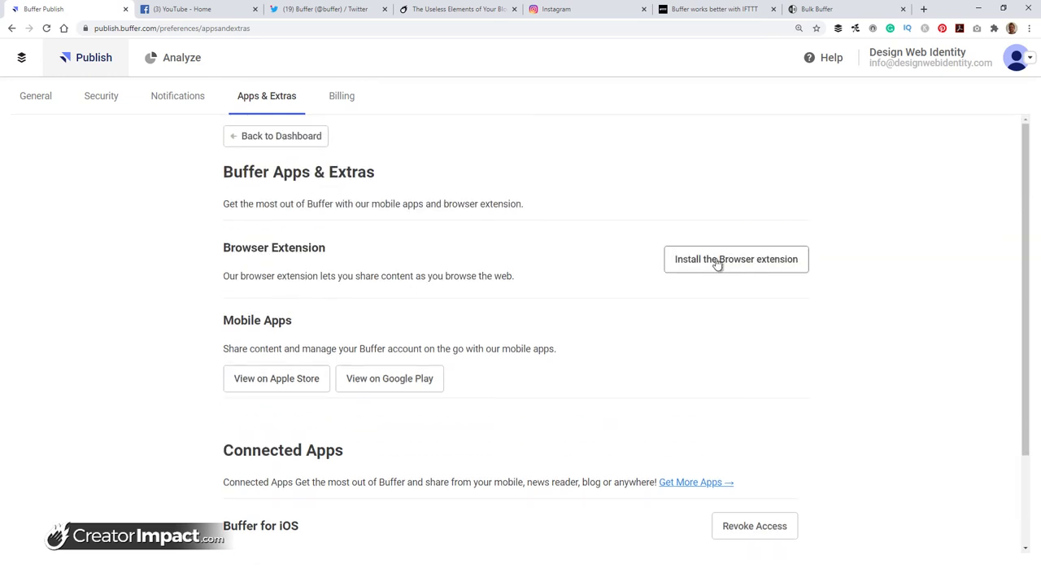
left_click(697, 8)
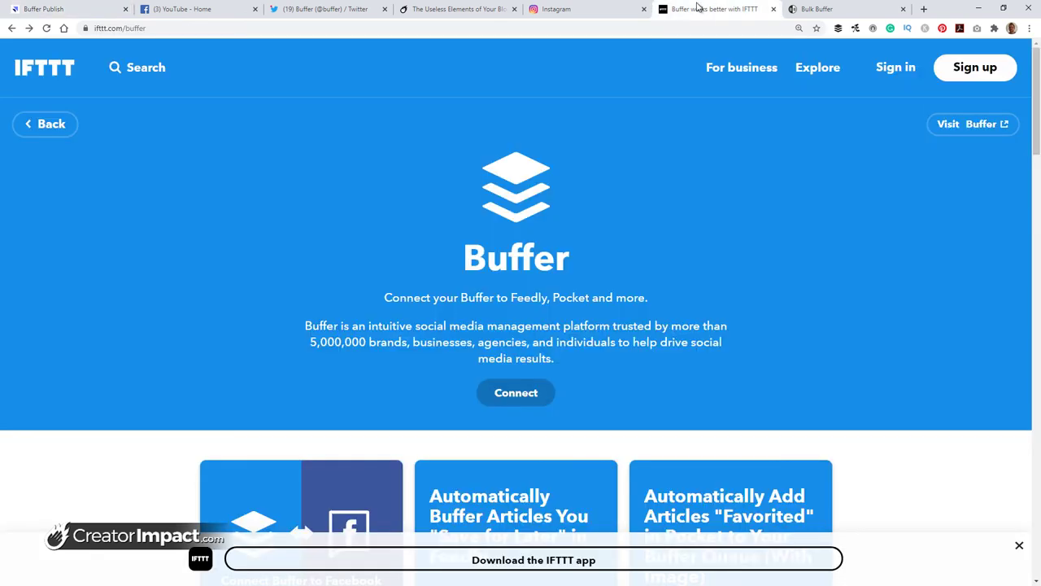
Switch to the "The Useless Elements of Your Blog You Should Remove" article and share the page to Buffer with the browser extension.
left_click(439, 11)
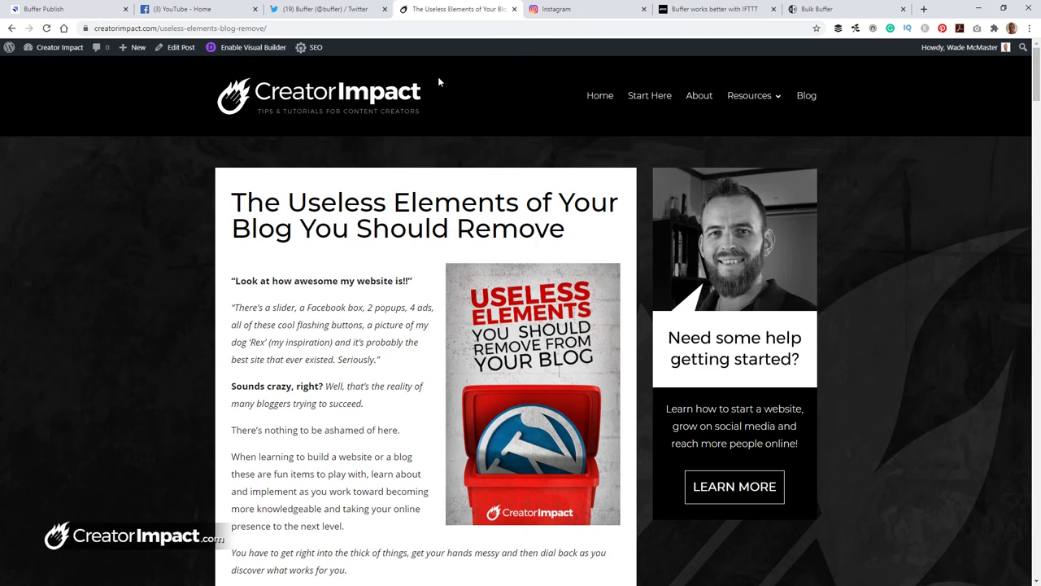
key("ctrl+plus")
key("ctrl+plus")
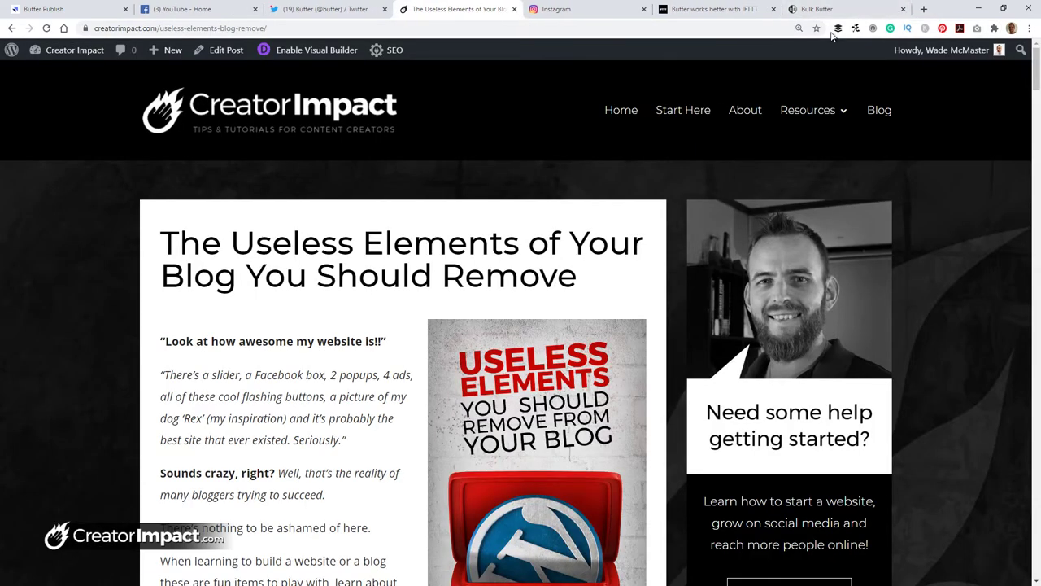
scroll(572, 287, "down", 3)
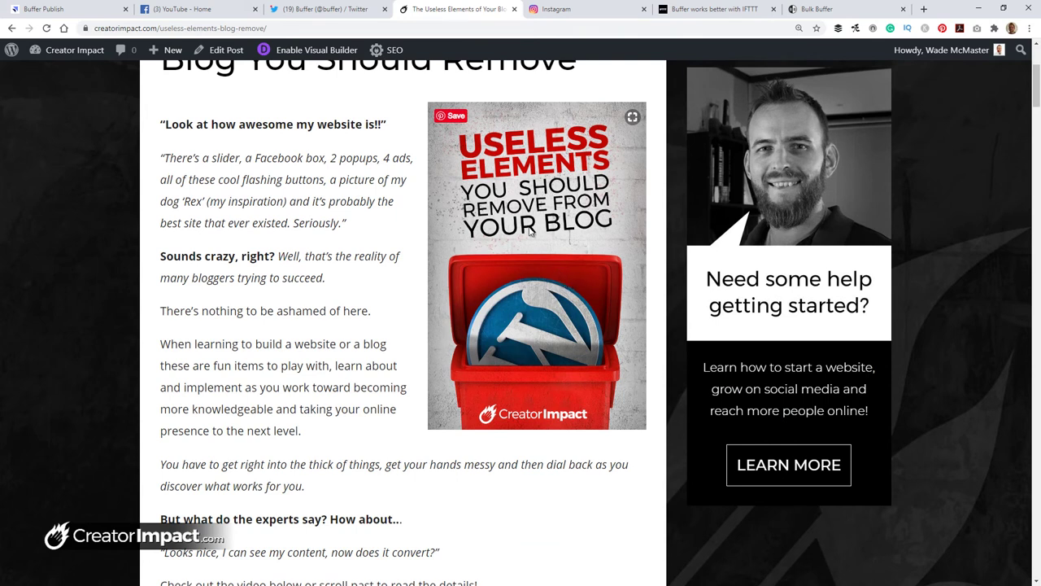
right_click(556, 131)
key("Escape")
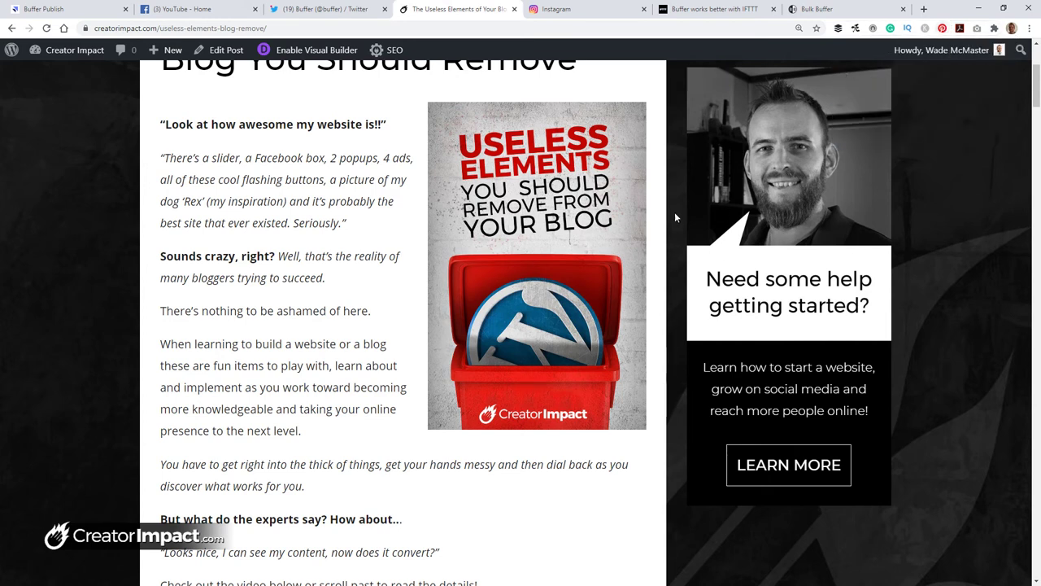
right_click(399, 192)
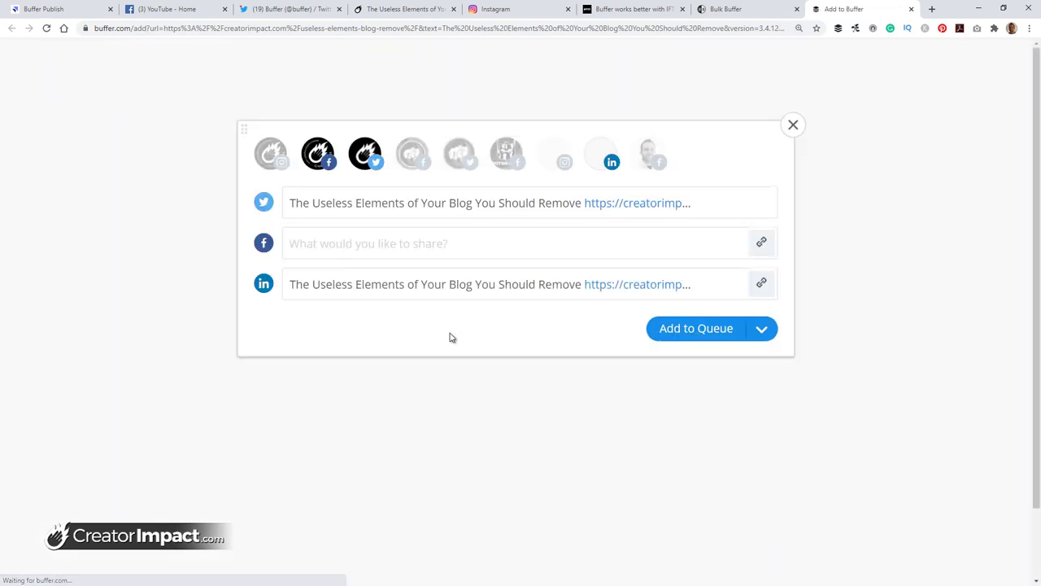
Attach the tall "Useless Elements" suggested image to the Twitter post and deselect the LinkedIn profile.
left_click(341, 235)
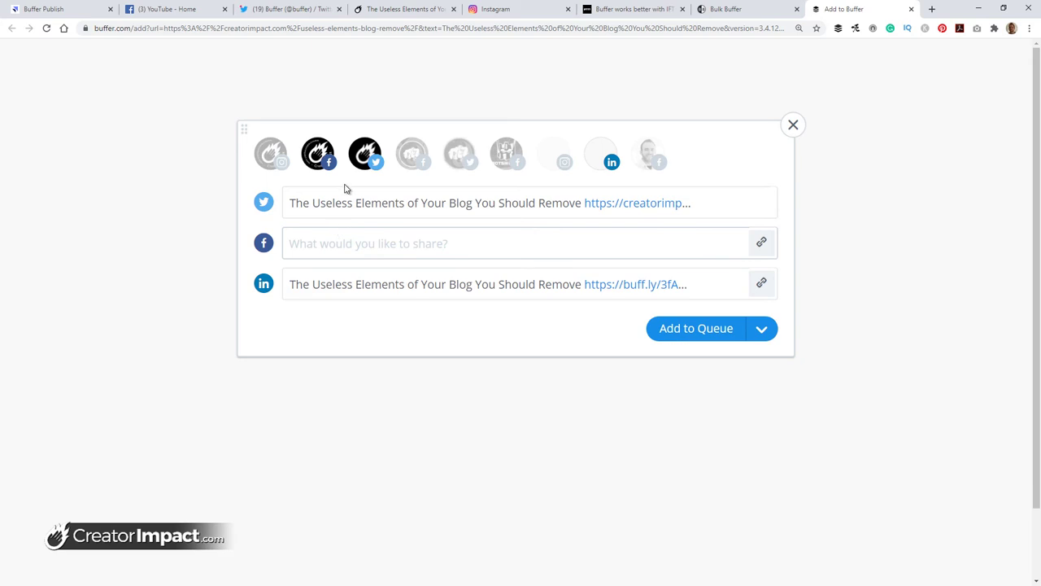
left_click(365, 201)
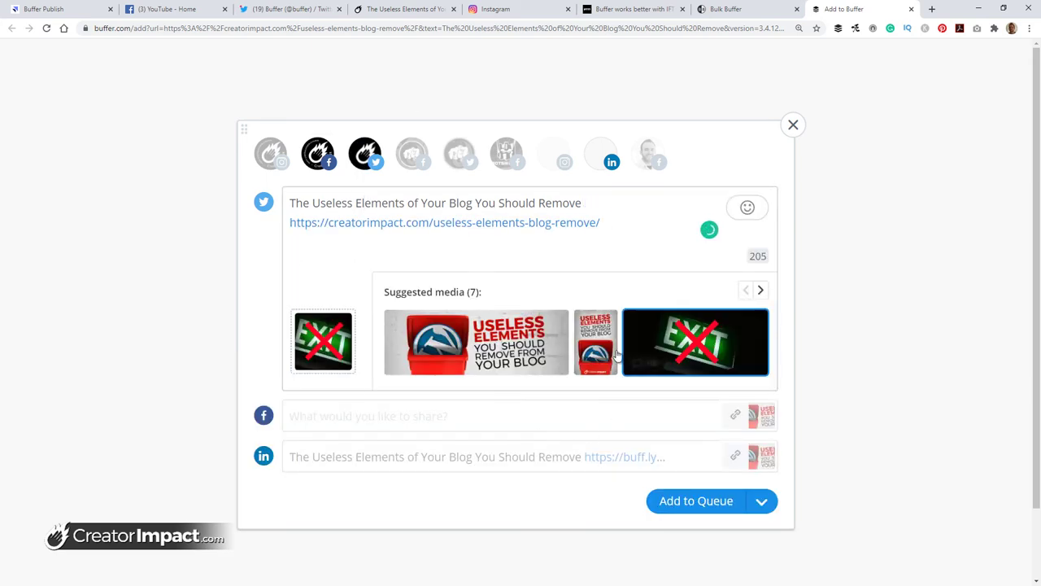
left_click(598, 346)
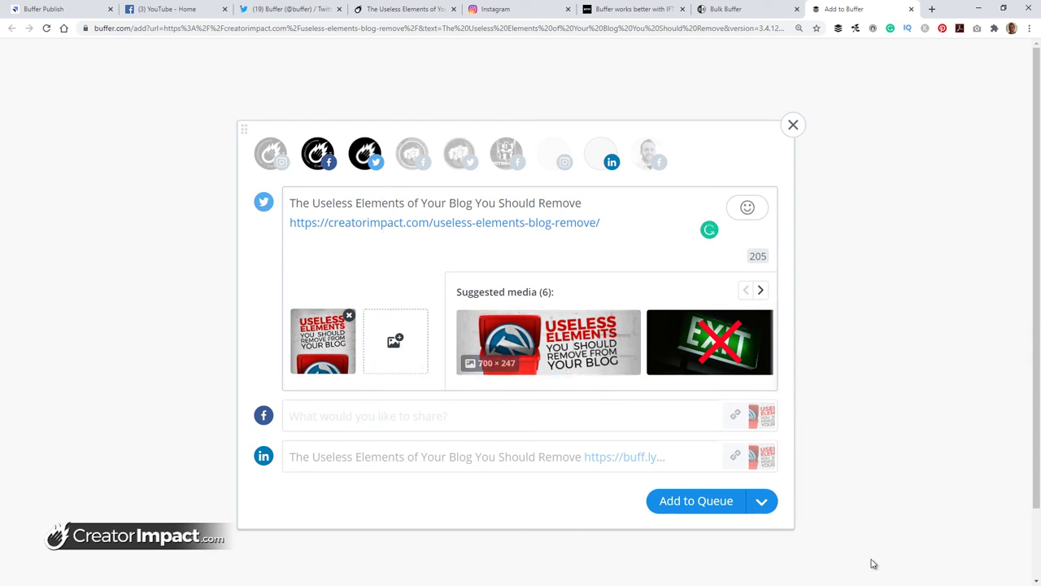
left_click(603, 151)
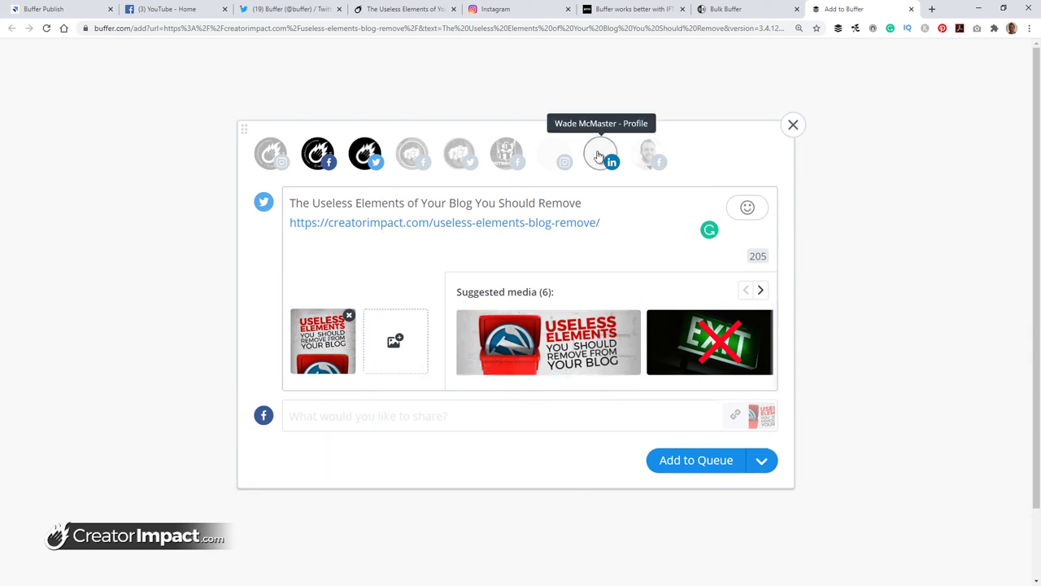
Copy the link preview's title, "The Useless Elements of Your Blog You Should Remove", into the Facebook message.
left_click(352, 421)
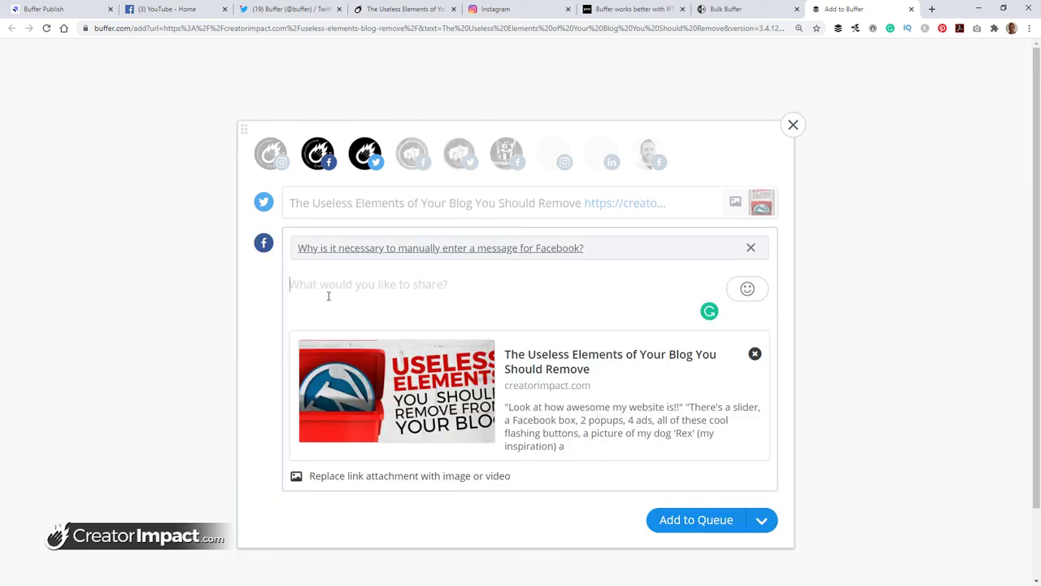
left_click_drag(592, 371, 519, 356)
key("ctrl+c")
left_click(402, 307)
key("ctrl+v")
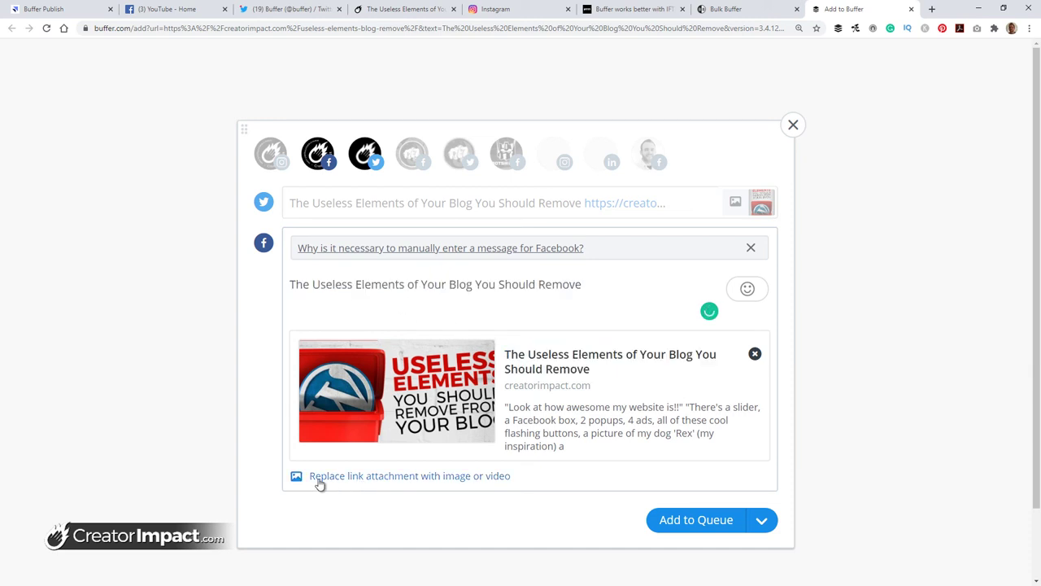
Replace the Facebook post's link attachment with the crossed-out EXIT sign image and add the posts to the queue.
left_click(477, 480)
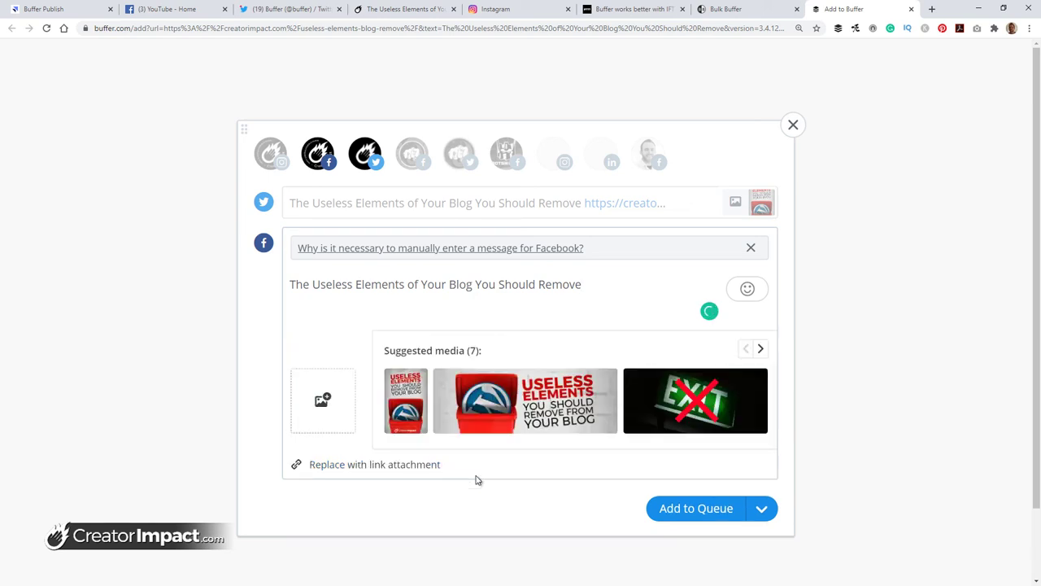
left_click(690, 401)
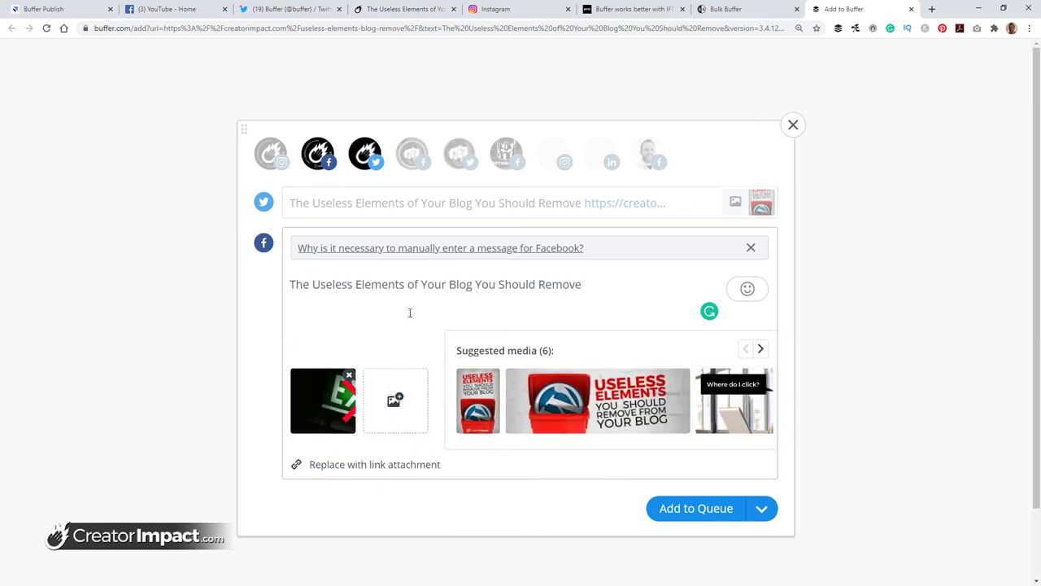
left_click(675, 506)
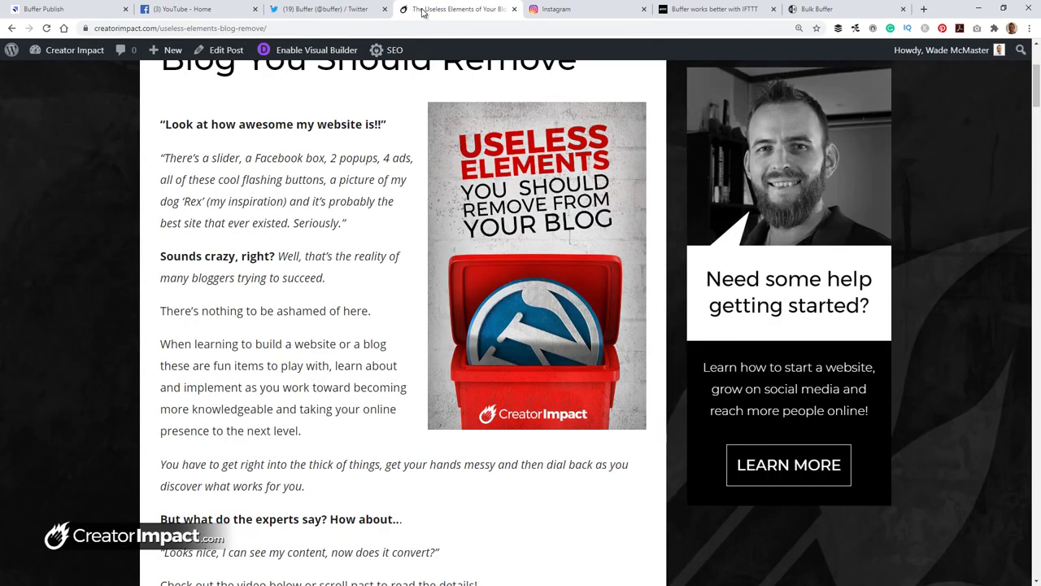
Select the article quote "Looks nice, I can see my content, now does it convert?" and create an image from it with Pablo.
scroll(230, 338, "down", 6)
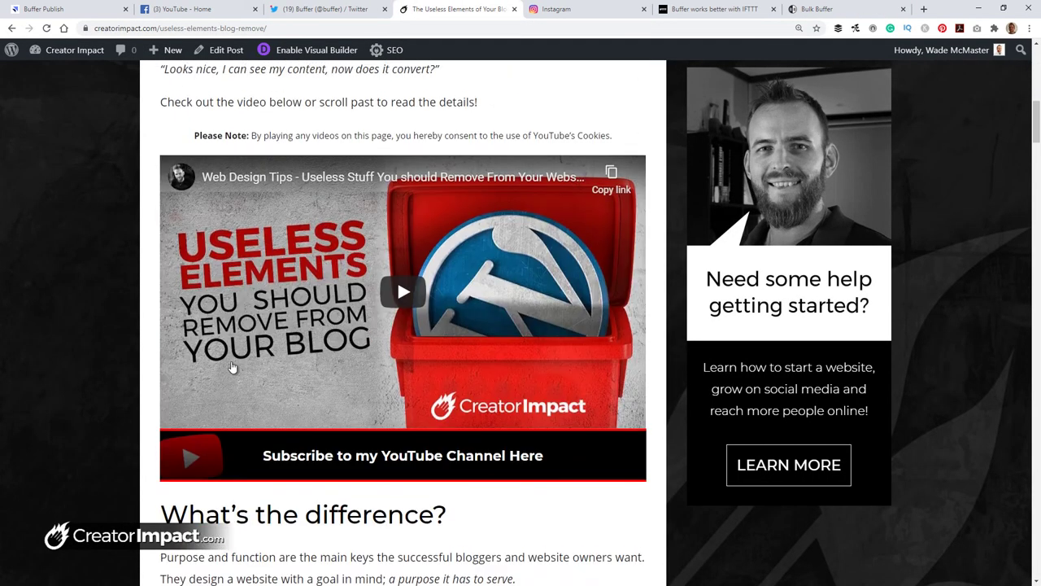
scroll(209, 322, "up", 4)
left_click_drag(437, 337, 180, 348)
right_click(283, 342)
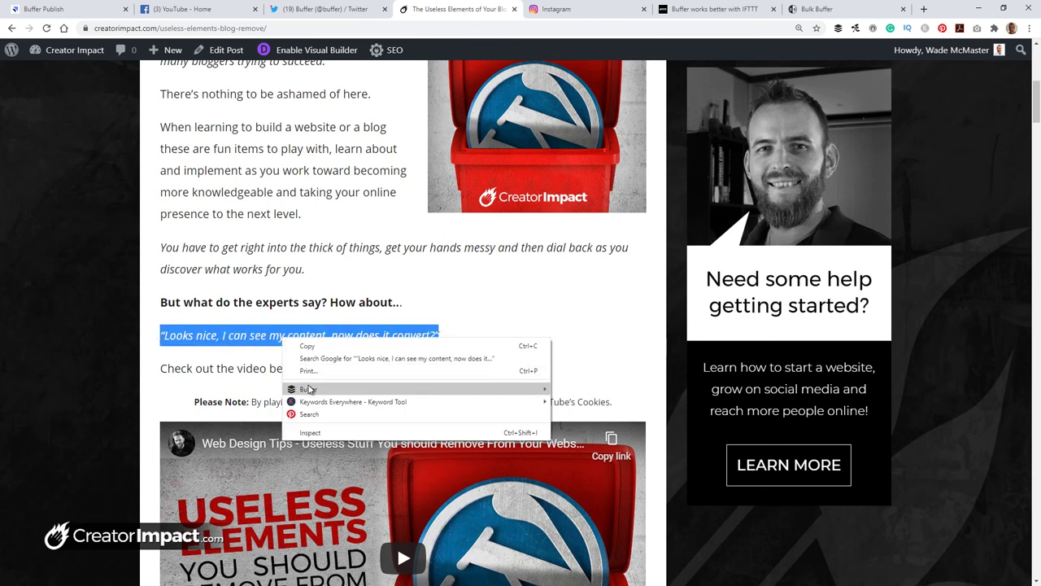
mouse_move(309, 389)
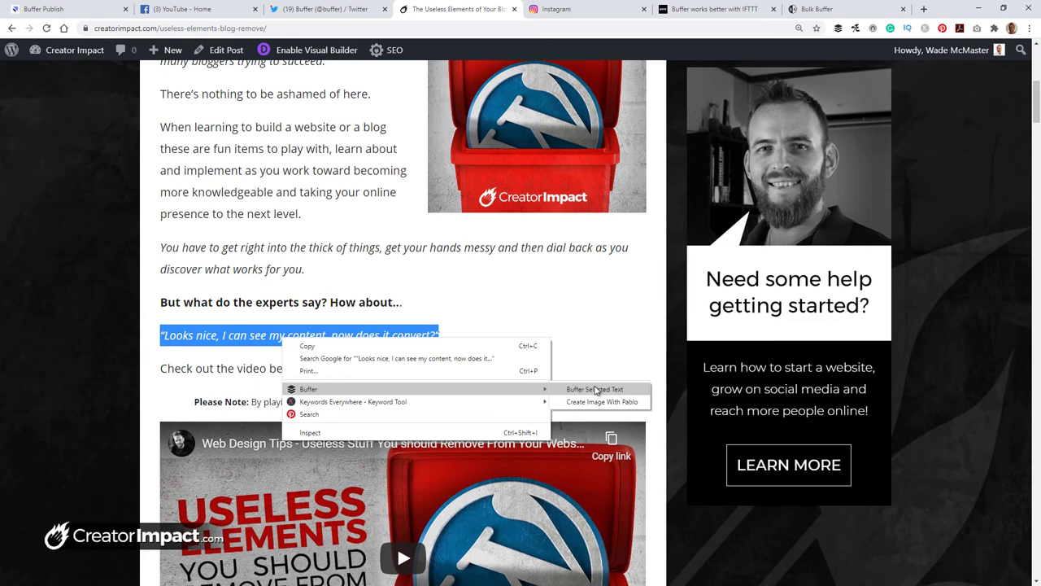
left_click(585, 320)
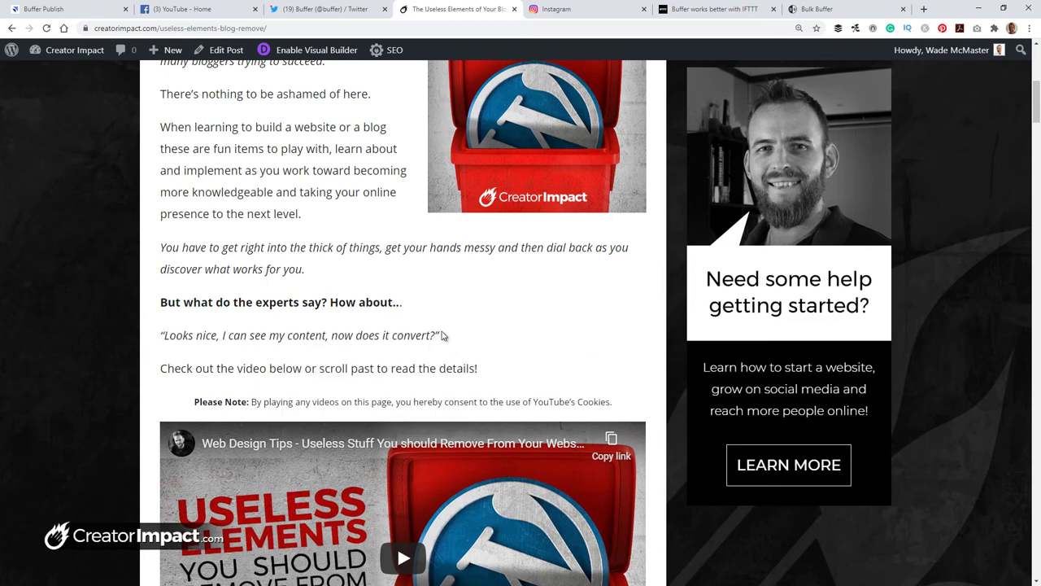
left_click_drag(441, 335, 160, 341)
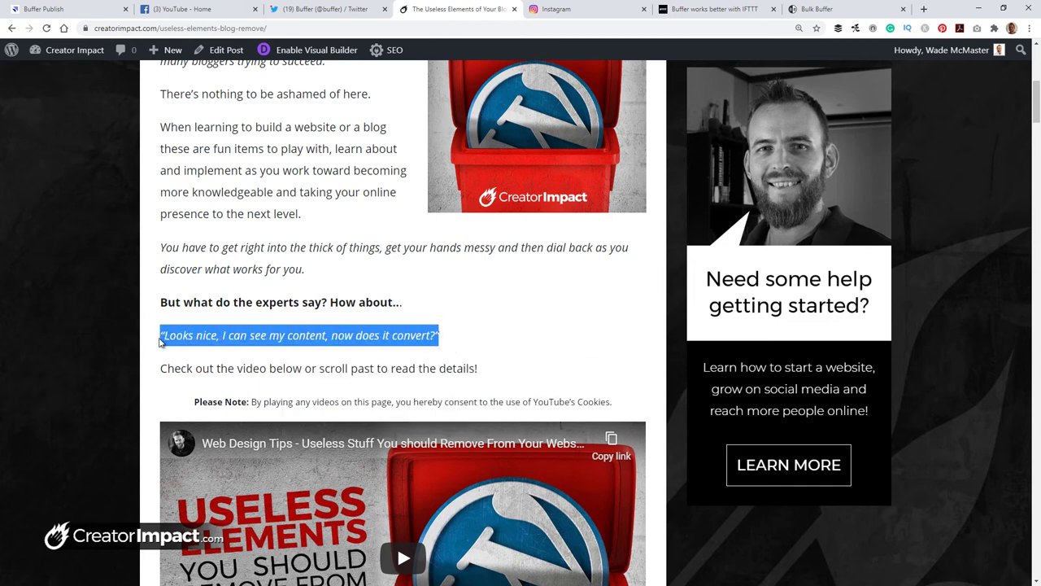
right_click(249, 338)
mouse_move(317, 389)
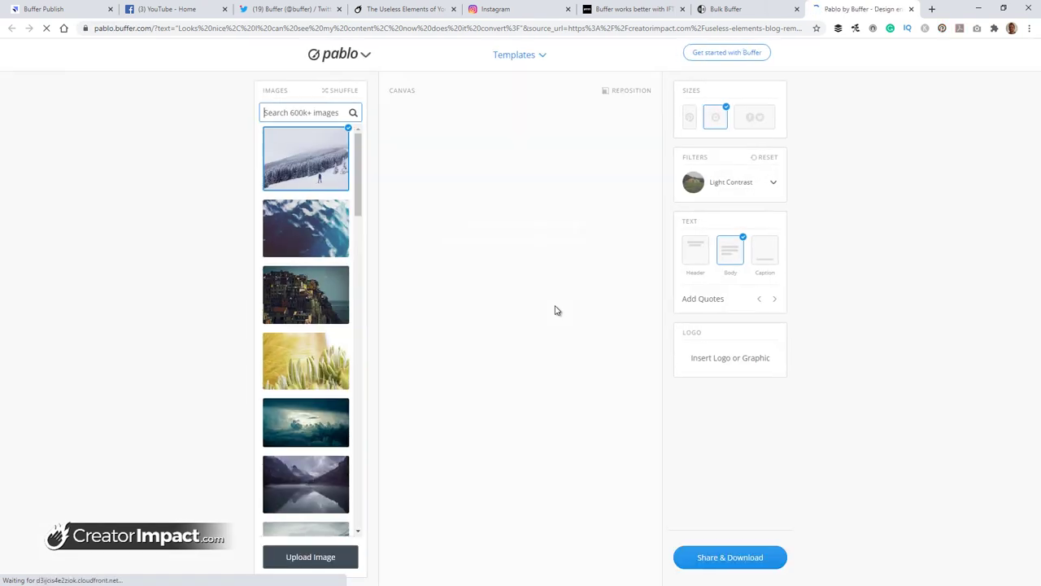
Use the dark blue water photo with fish as the image background and enlarge the quote text.
left_click(293, 232)
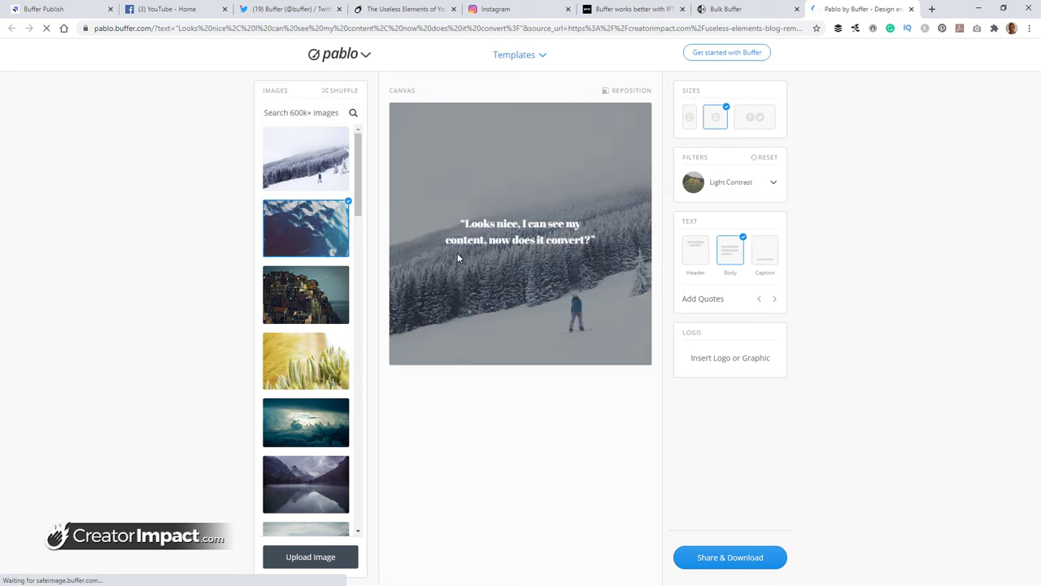
left_click(511, 225)
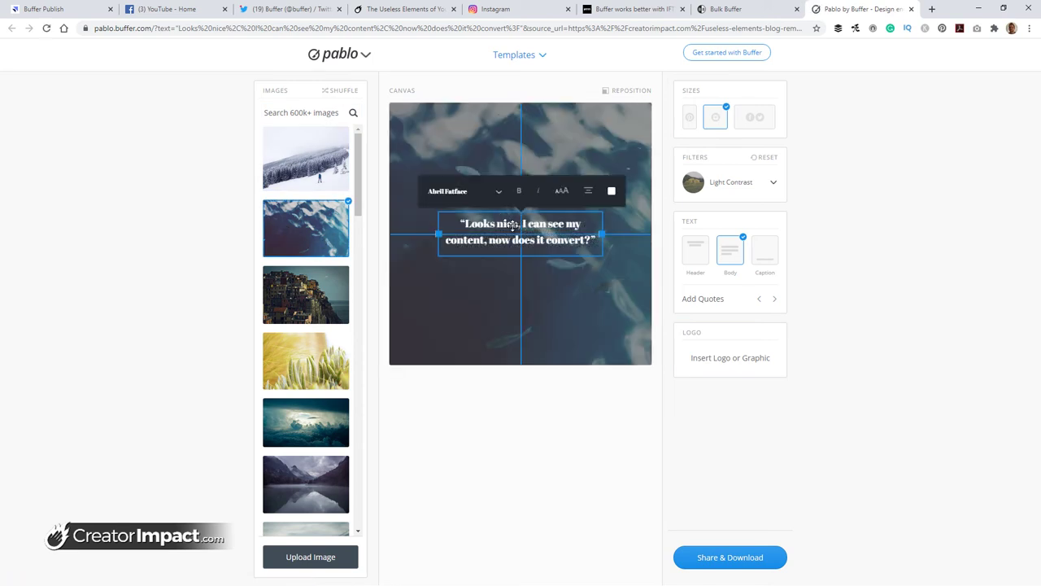
left_click(561, 195)
left_click(562, 195)
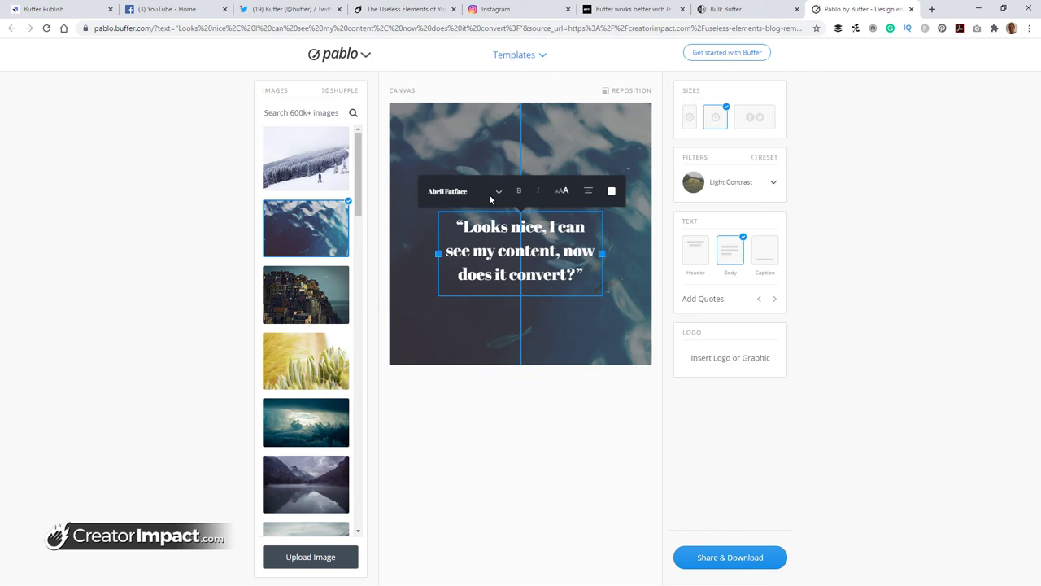
Set the quote's font to Montserrat in bold after trying Codystar.
left_click(495, 193)
left_click(476, 241)
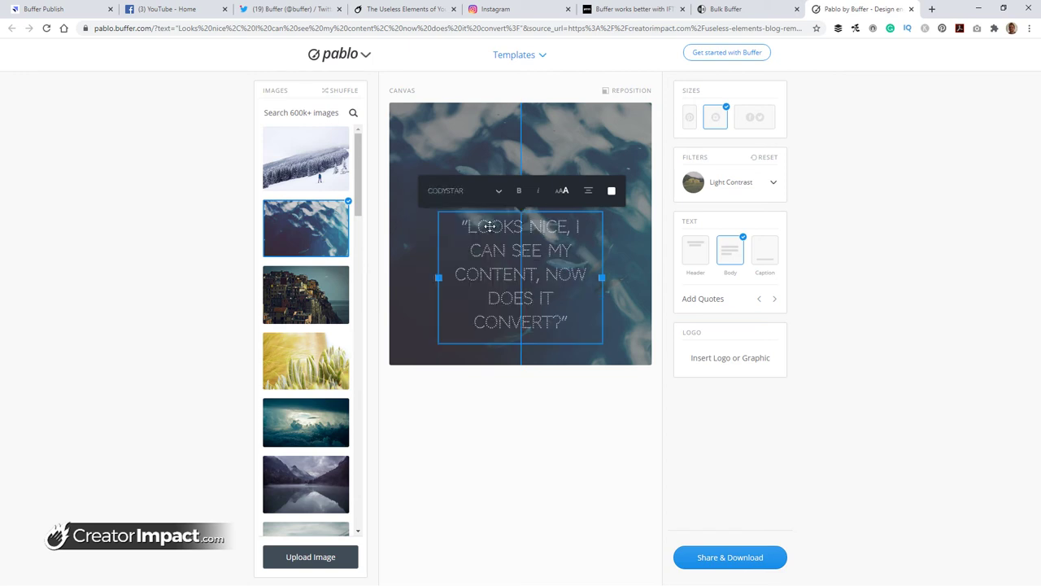
left_click(496, 191)
scroll(496, 276, "down", 3)
scroll(480, 281, "down", 1)
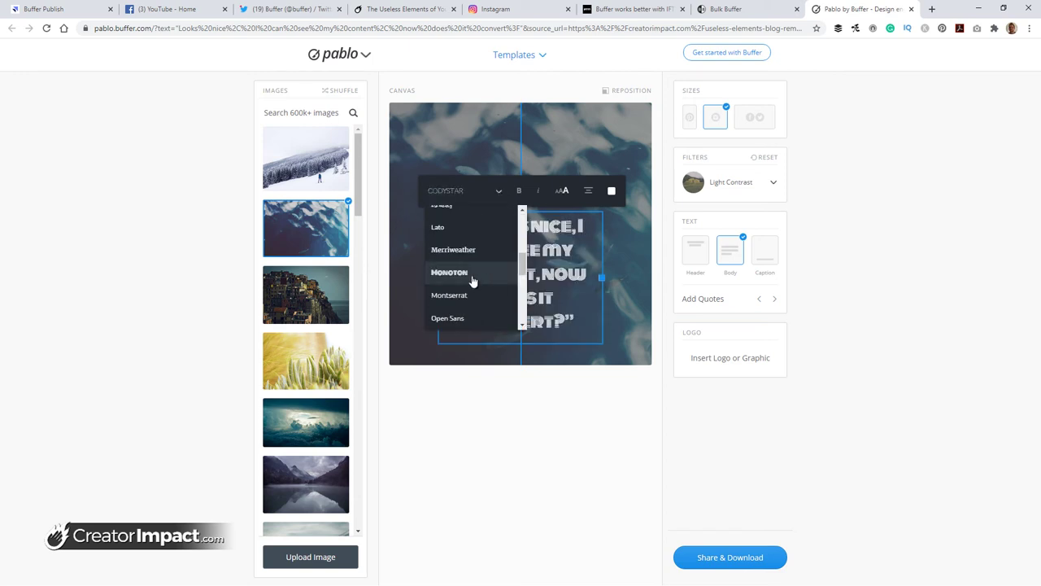
left_click(470, 296)
left_click(519, 190)
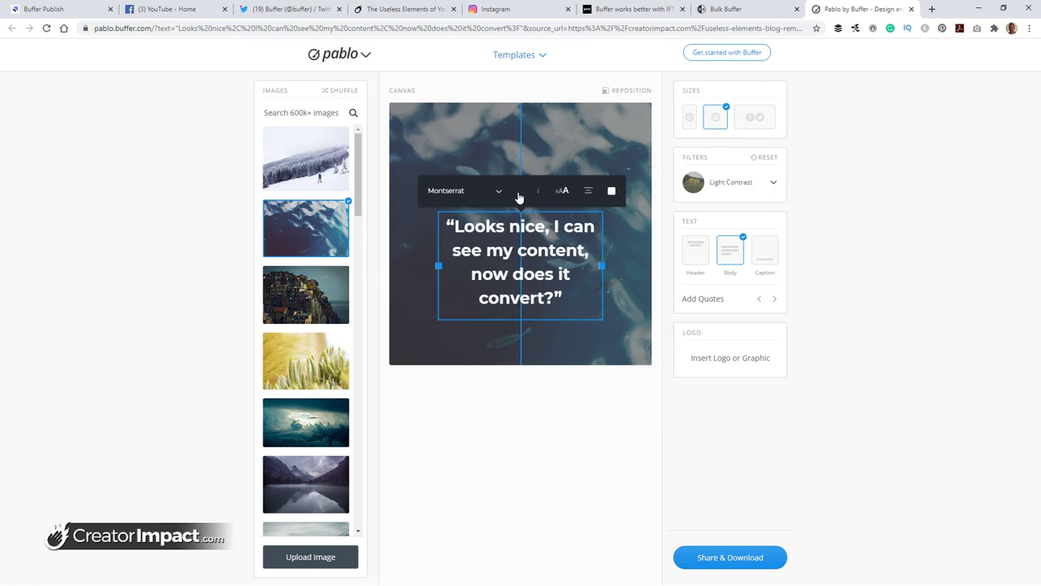
Try the tall Pinterest and wide Facebook/Twitter canvas sizes, returning to the square size.
left_click(690, 118)
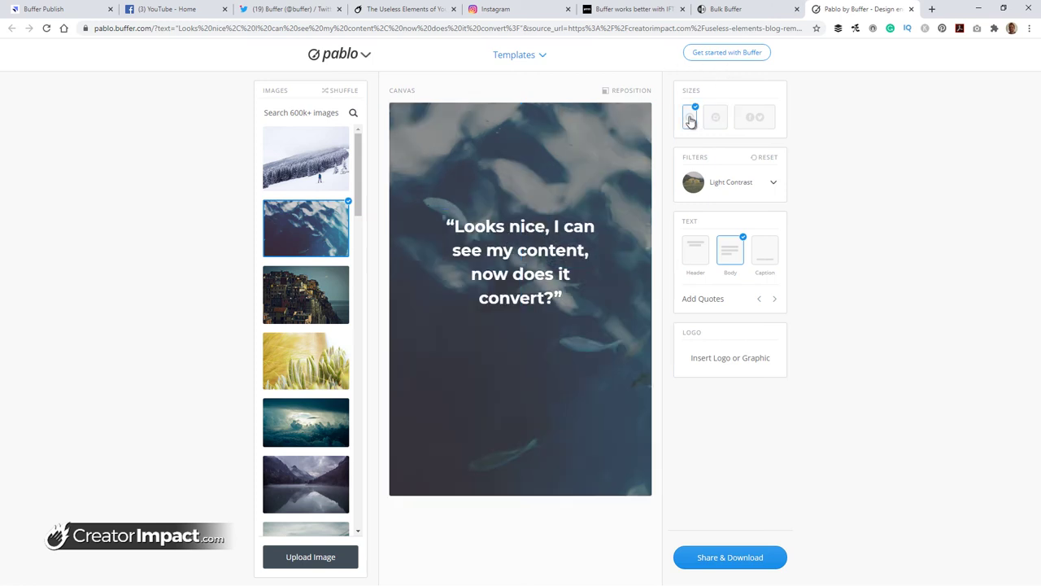
left_click(715, 118)
left_click(753, 119)
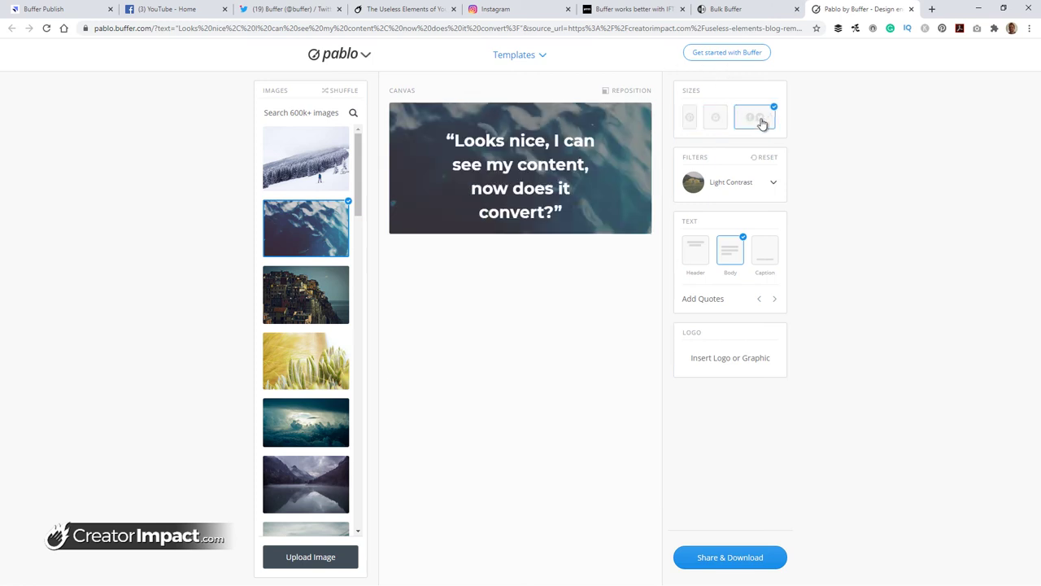
left_click(718, 121)
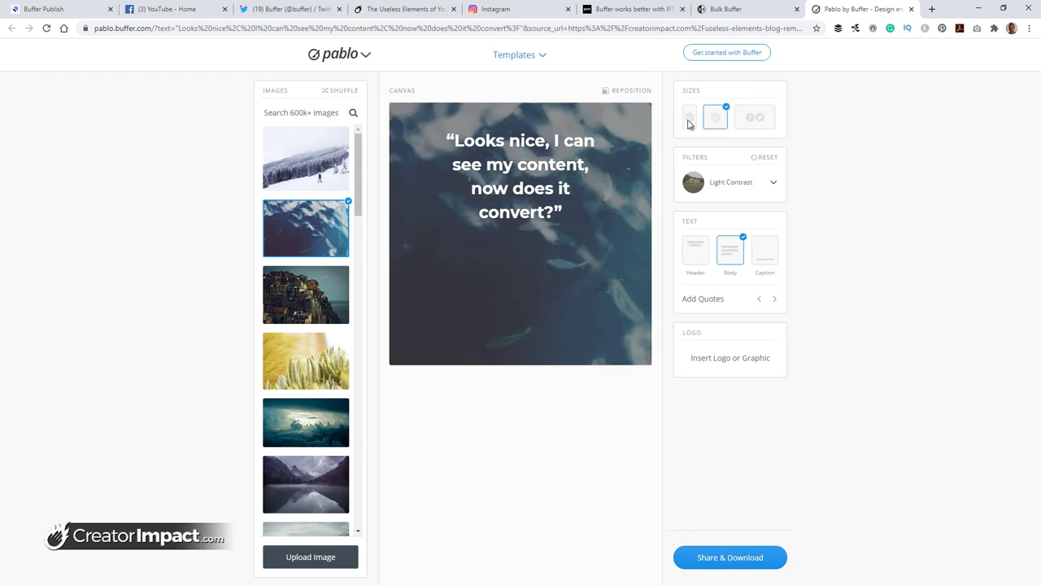
Try the Heavy Contrast filter on the quote image and settle on the Red Tint filter.
left_click(745, 187)
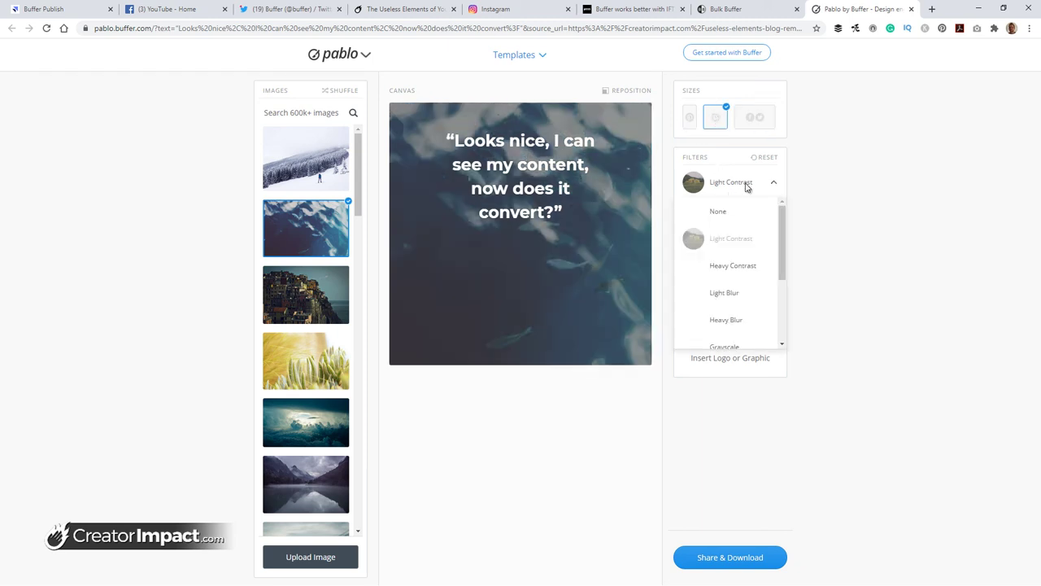
left_click(758, 267)
left_click(745, 183)
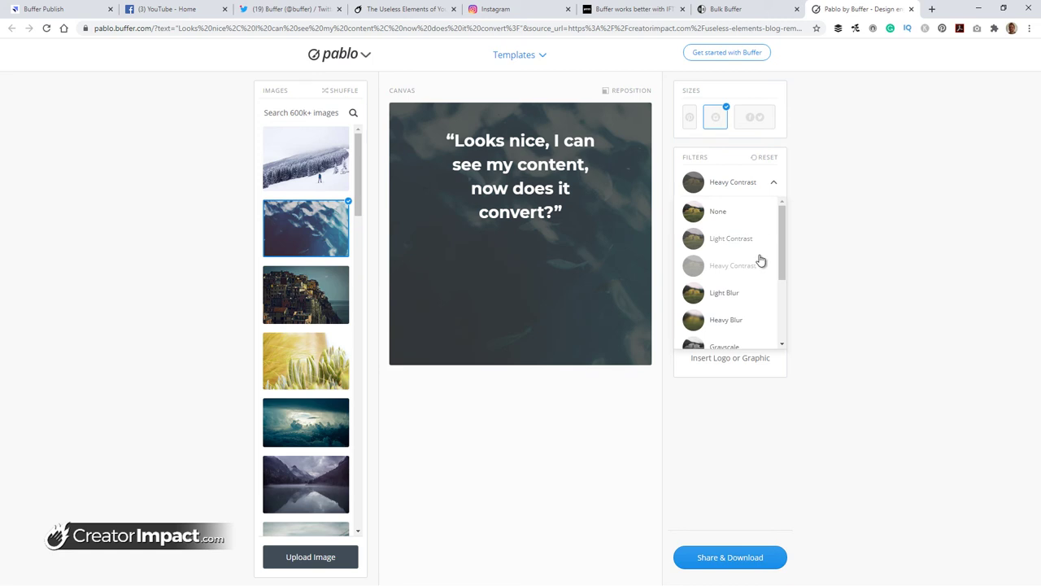
scroll(736, 280, "down", 3)
left_click(724, 279)
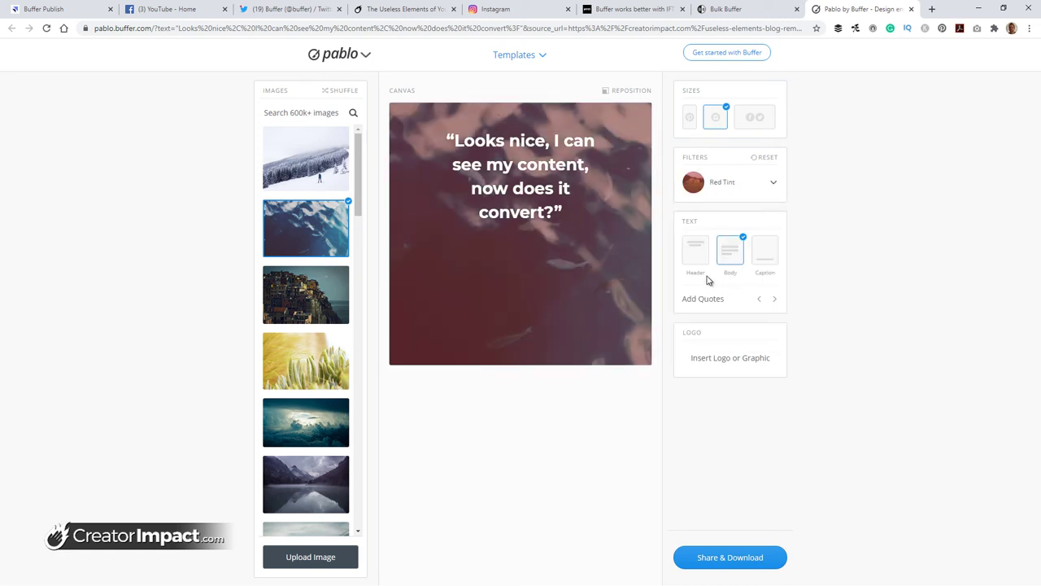
Add a caption text element below the quote on the image.
left_click(765, 253)
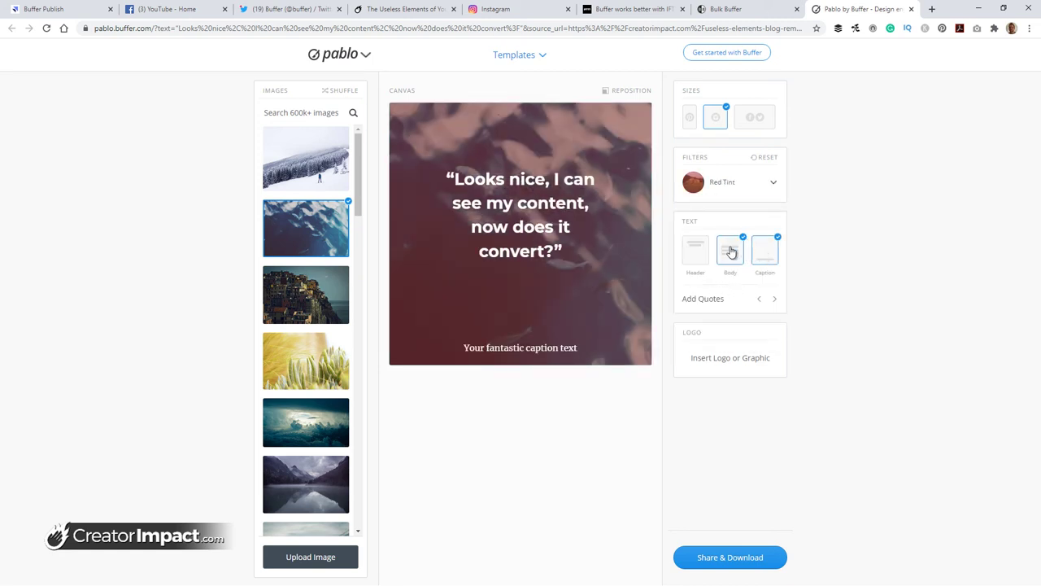
left_click(476, 350)
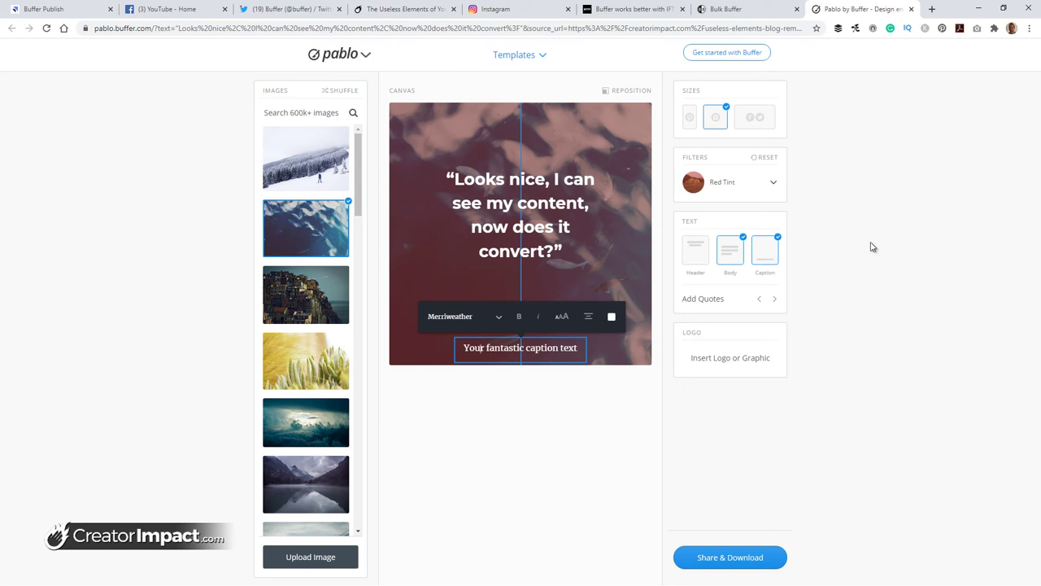
left_click(462, 252)
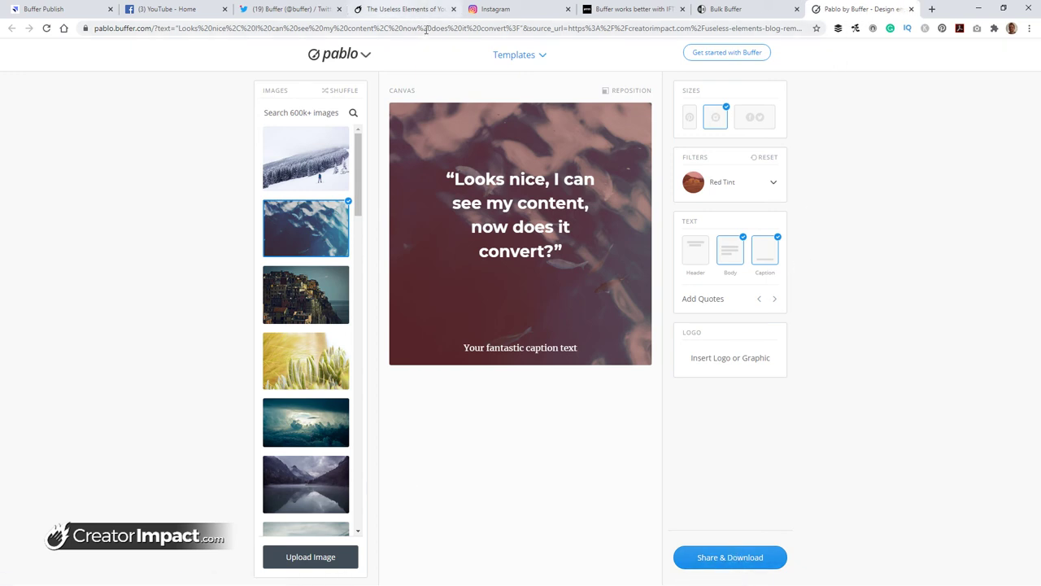
Switch to YouTube's Facebook page, share its Pride video post to Buffer, and close the composer without queuing it.
left_click(170, 9)
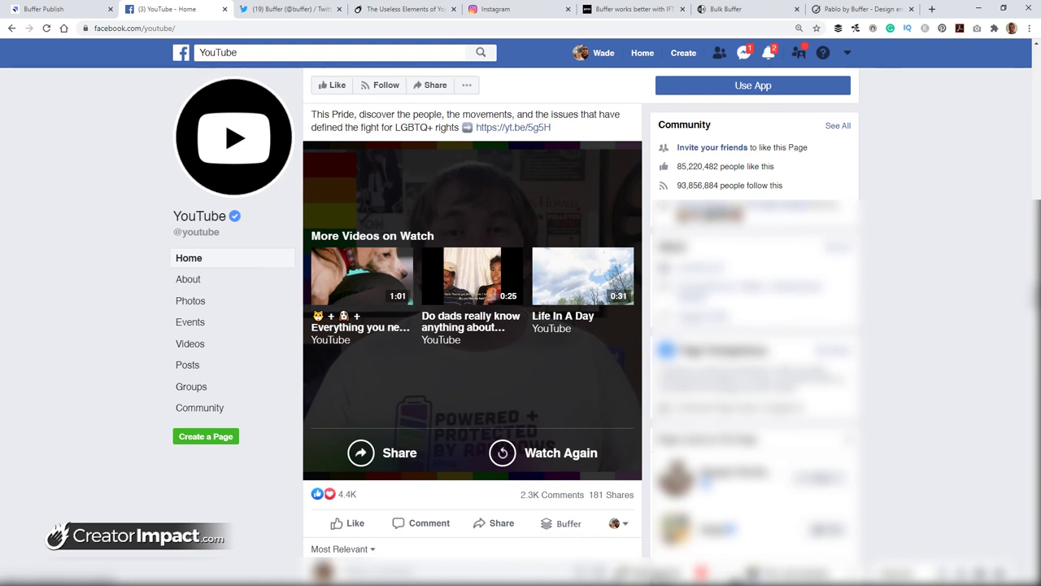
left_click(568, 525)
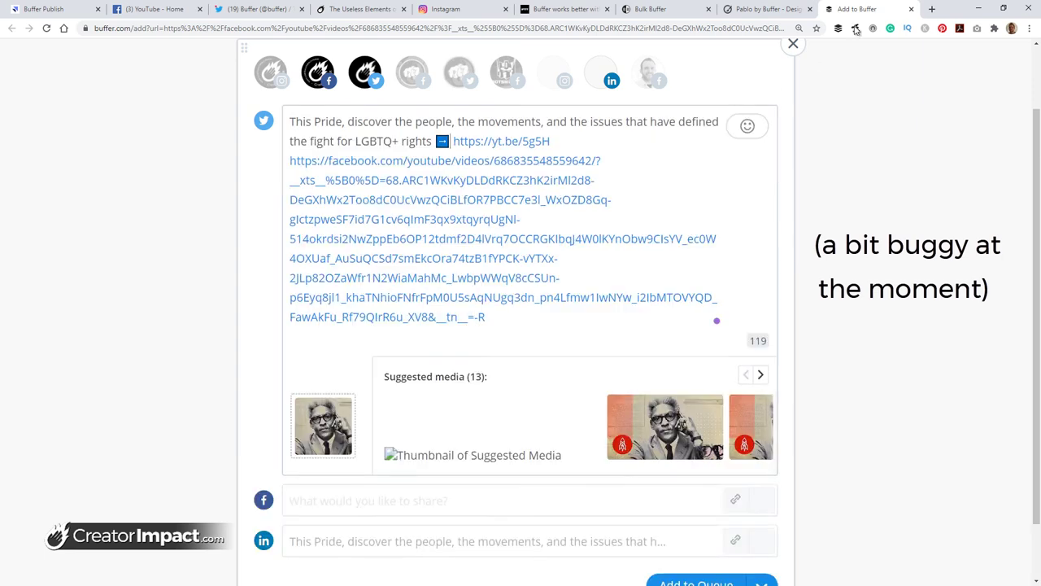
left_click(912, 10)
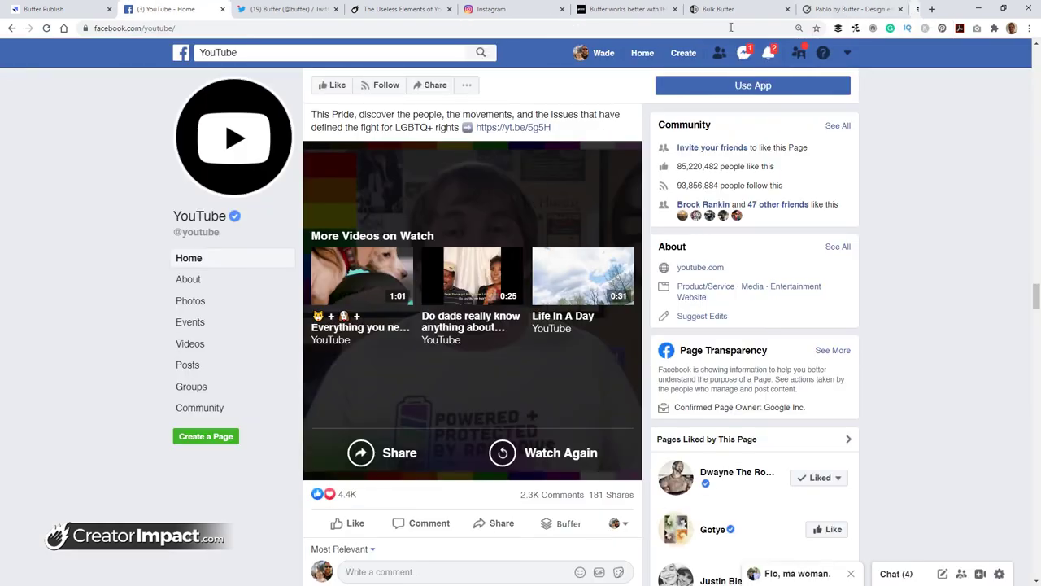
View Buffer's Twitter feed and switch to Buffer Publish to open the posting queue.
left_click(254, 8)
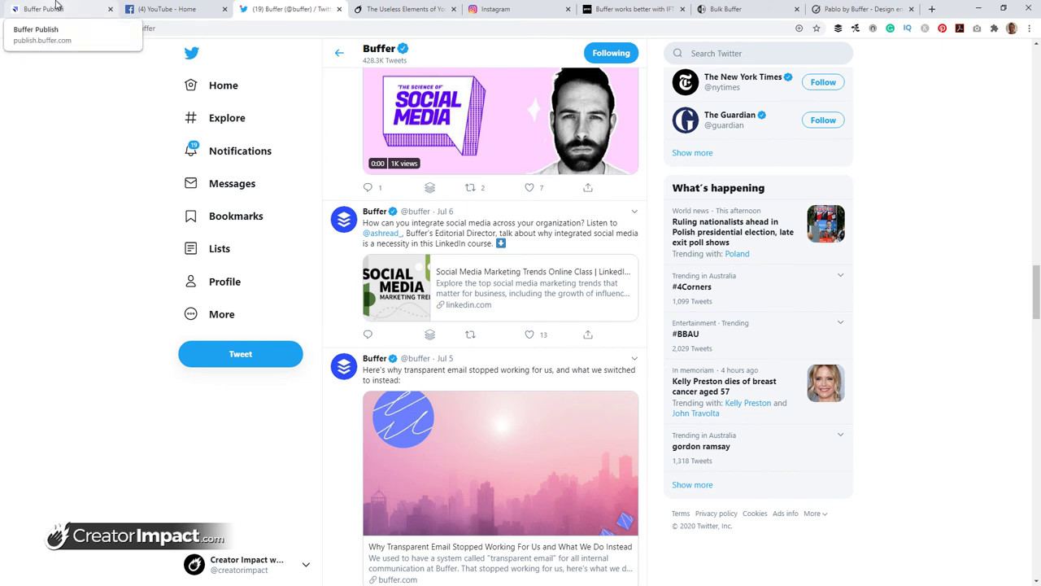
left_click(59, 9)
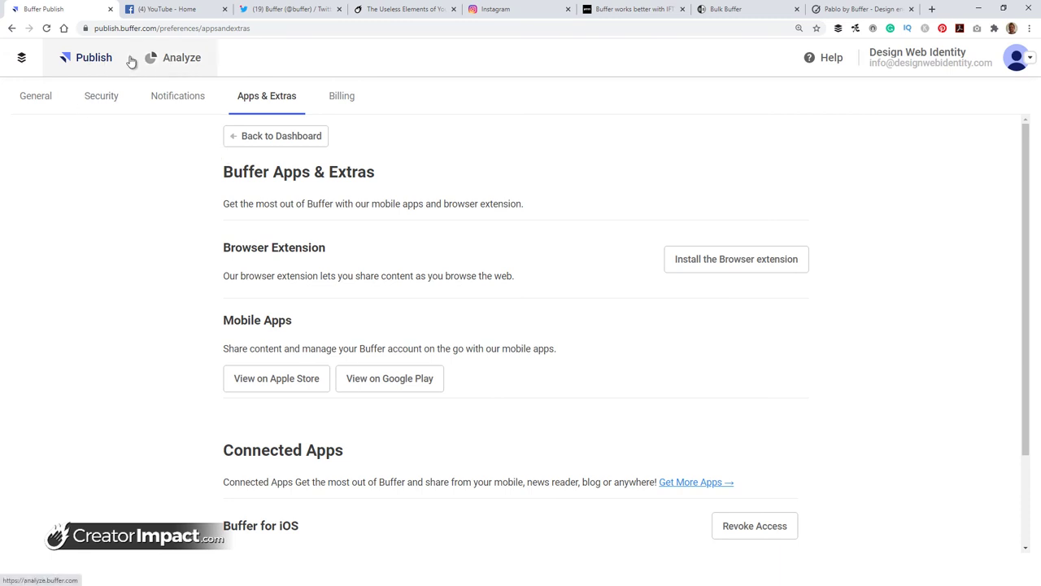
left_click(93, 62)
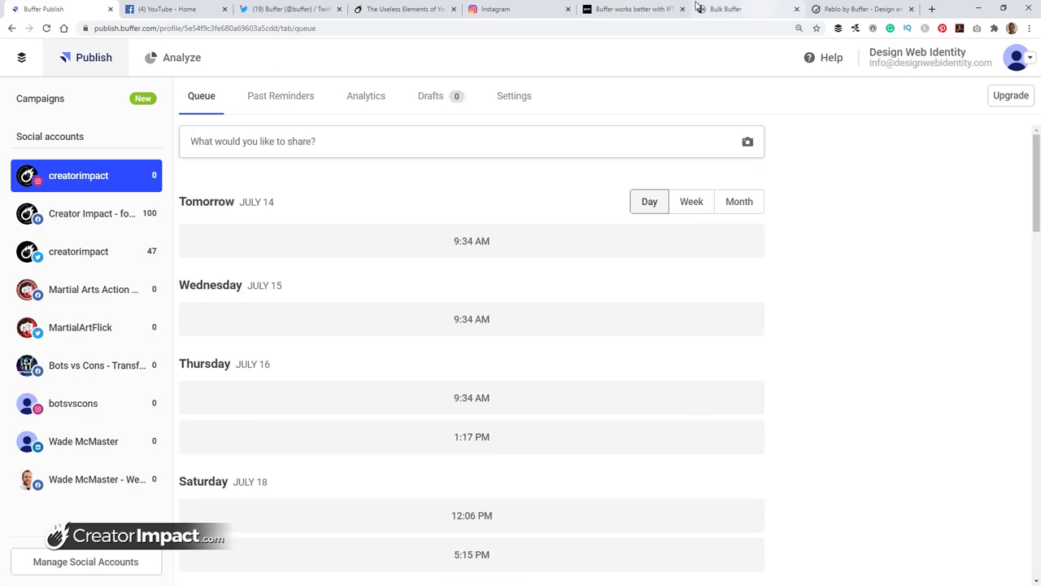
Return to the article, share its "Where do I click?" image to Buffer, and close the composer without queuing it.
left_click(360, 17)
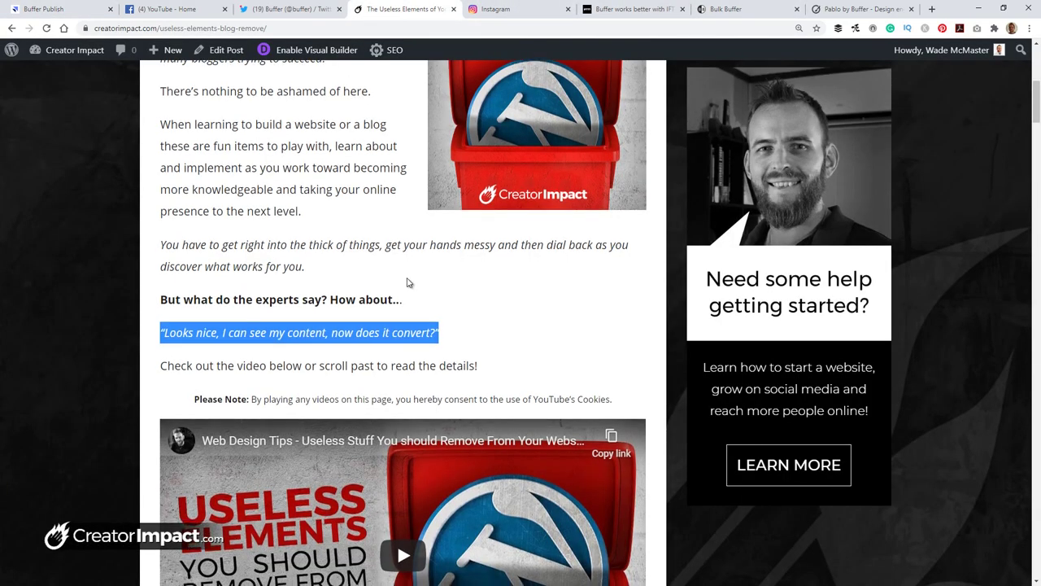
scroll(407, 301, "down", 10)
scroll(408, 311, "down", 5)
scroll(413, 309, "up", 4)
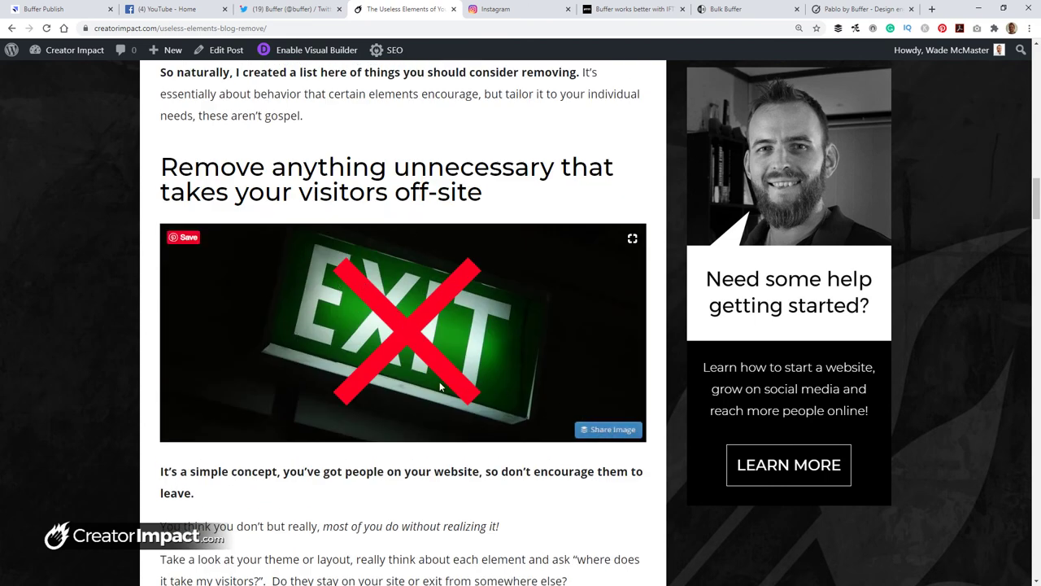
scroll(440, 387, "down", 20)
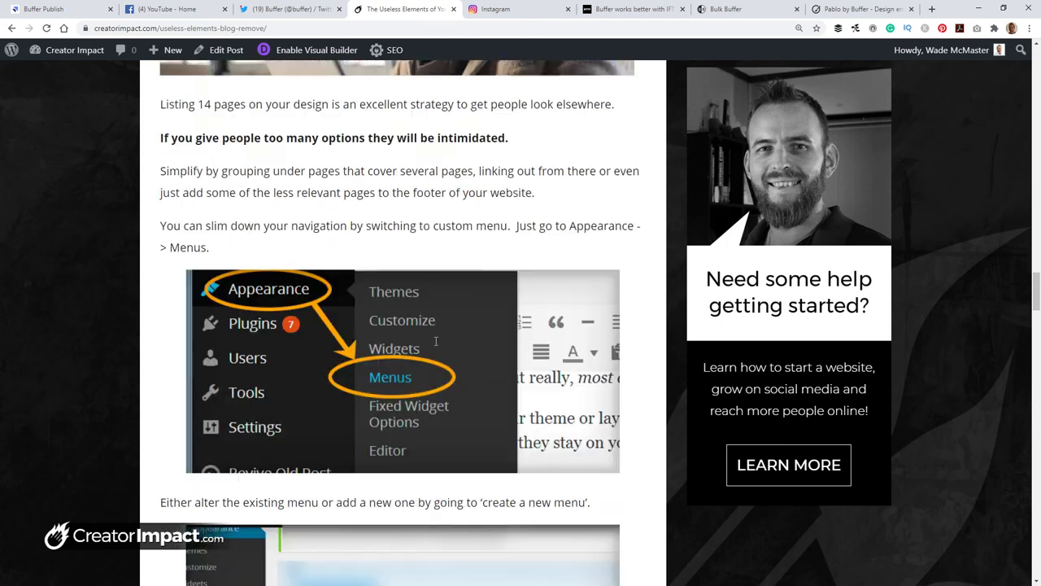
scroll(436, 353, "down", 2)
scroll(488, 309, "up", 4)
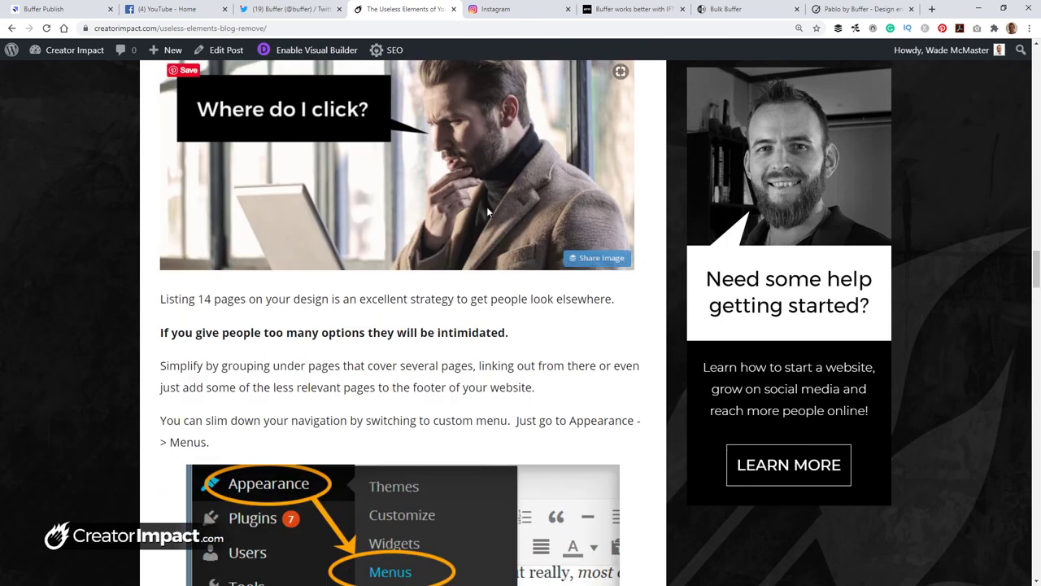
left_click(602, 259)
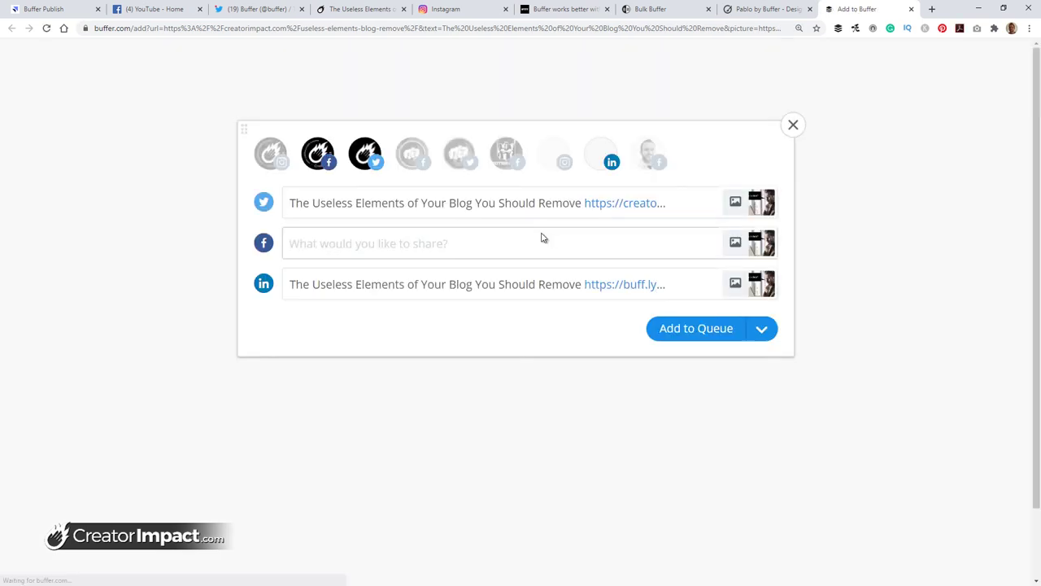
left_click(794, 125)
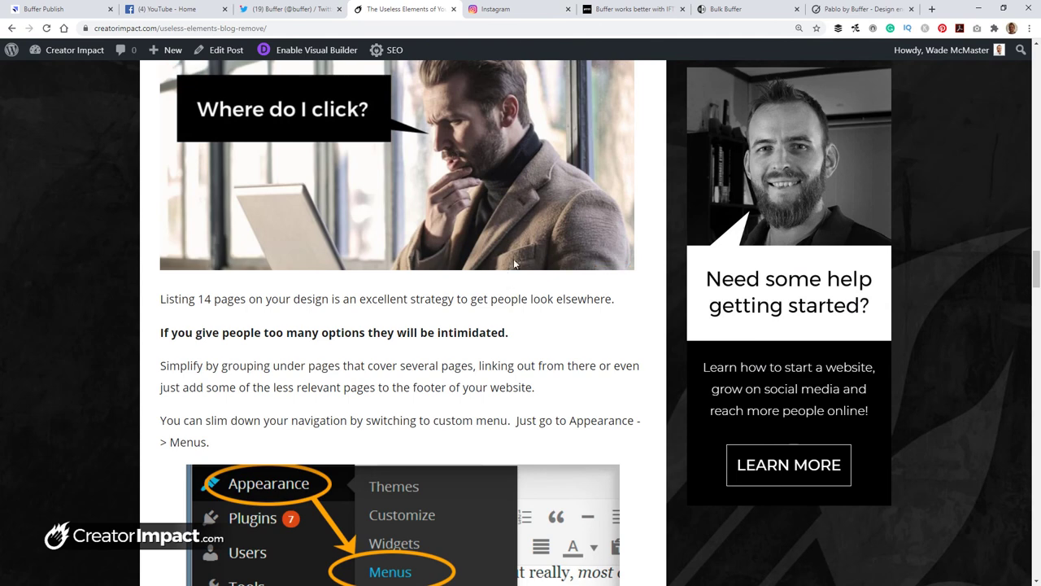
scroll(529, 252, "up", 2)
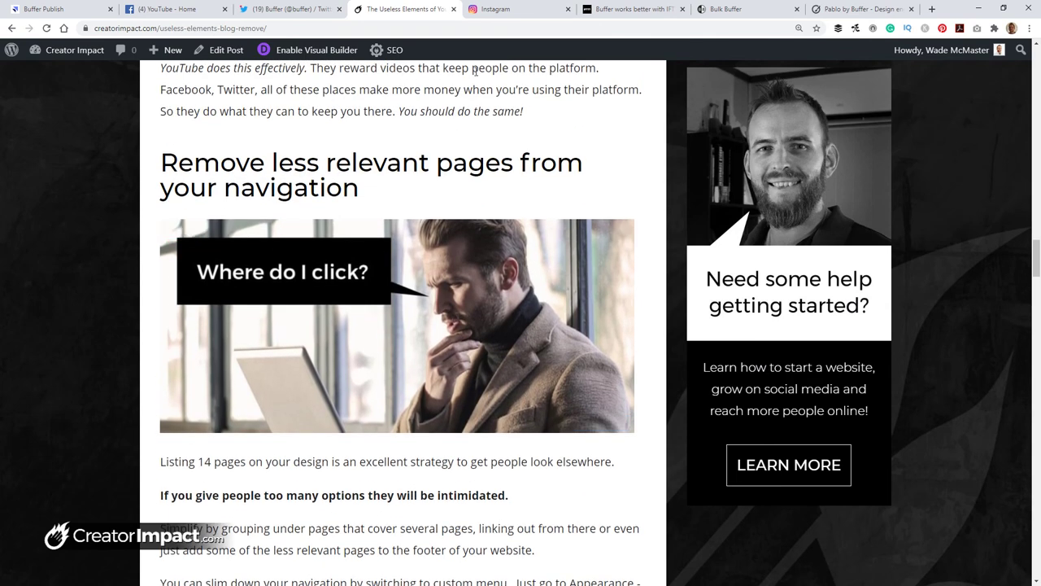